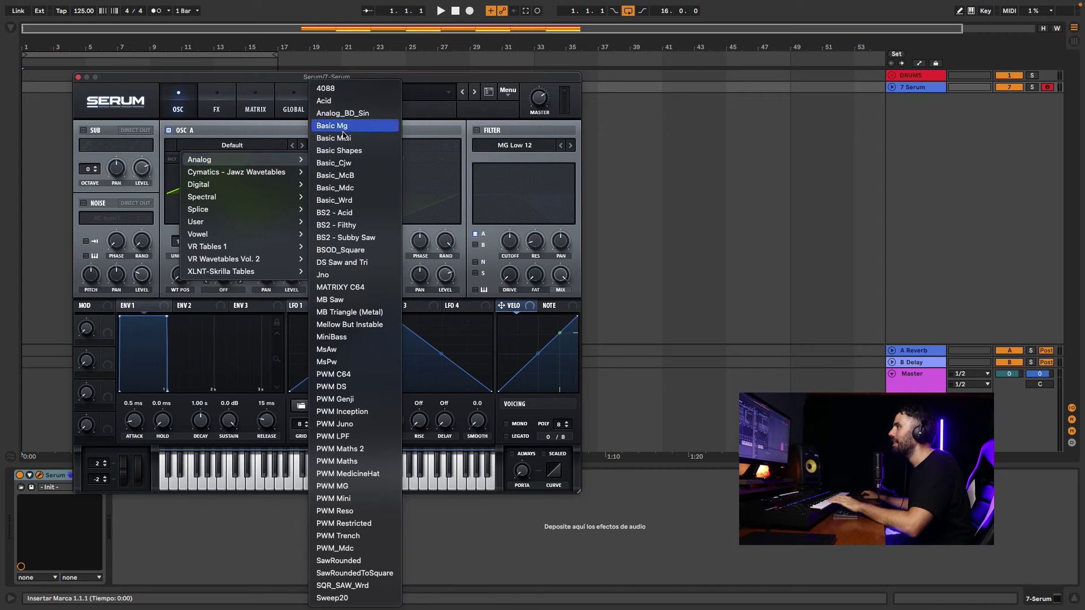
# - Load the Basic Shapes wavetable in oscillator A, try its waveforms, and set the wavetable position to the saw shape
pyautogui.click(343, 152)
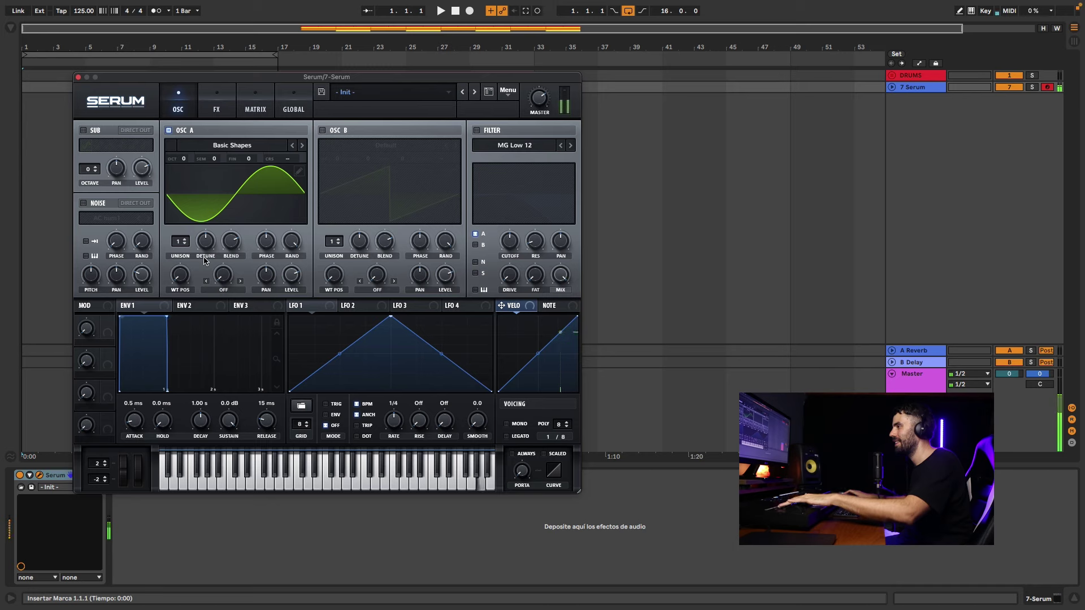
pyautogui.moveTo(178, 280); pyautogui.dragTo(182, 259)
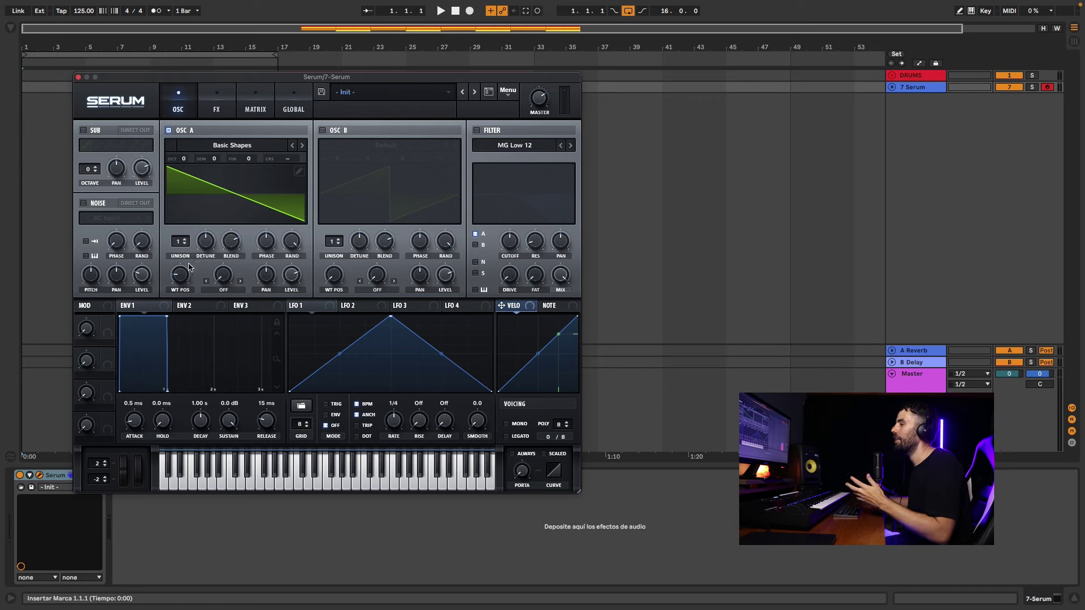
pyautogui.moveTo(181, 275); pyautogui.dragTo(288, 225)
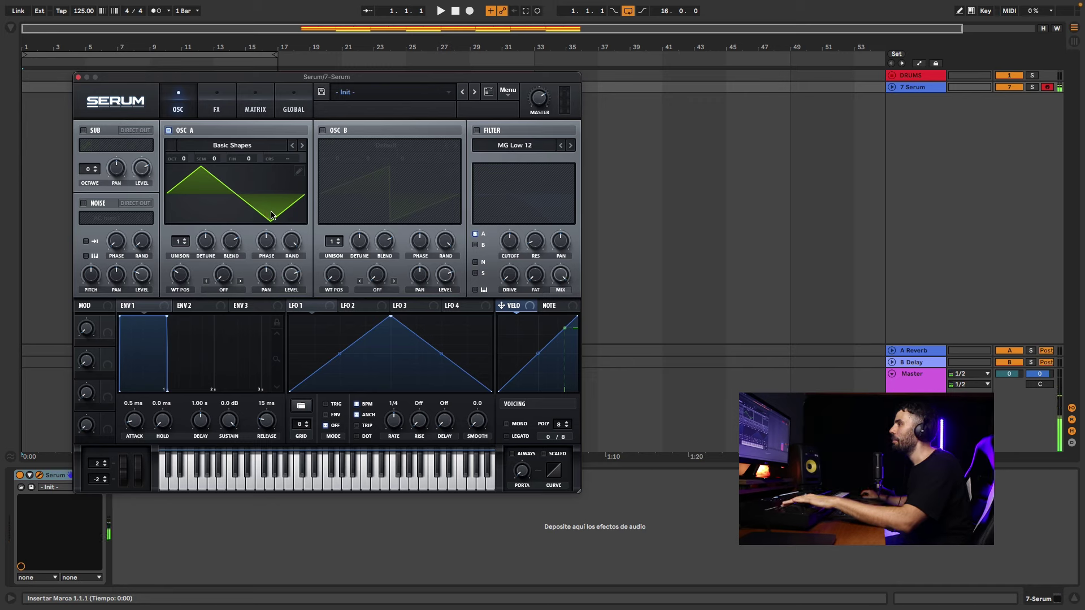
pyautogui.moveTo(191, 273); pyautogui.dragTo(190, 232)
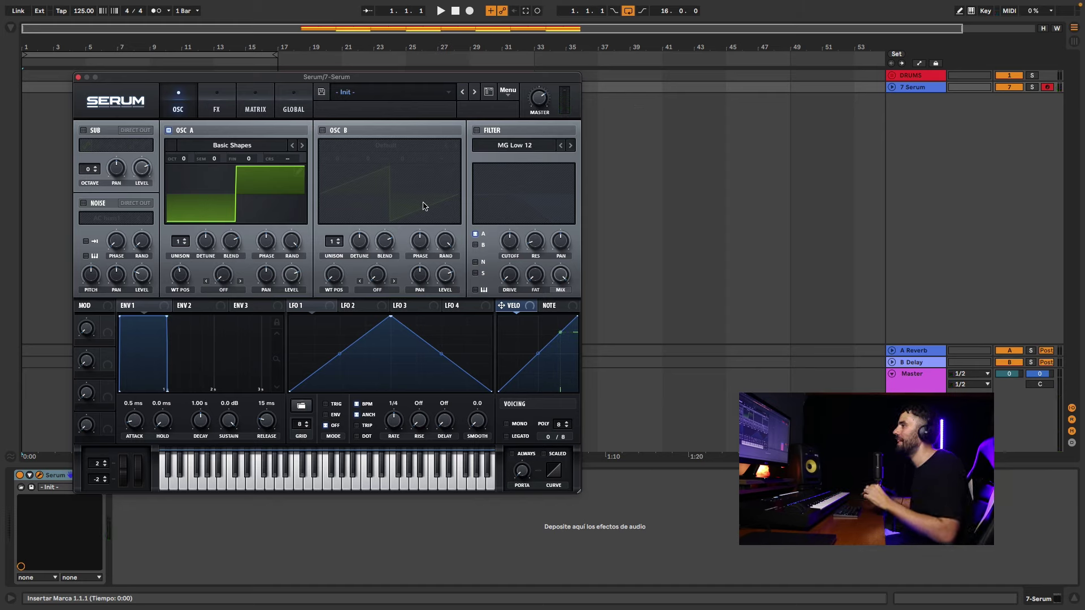
pyautogui.moveTo(186, 276); pyautogui.dragTo(185, 306)
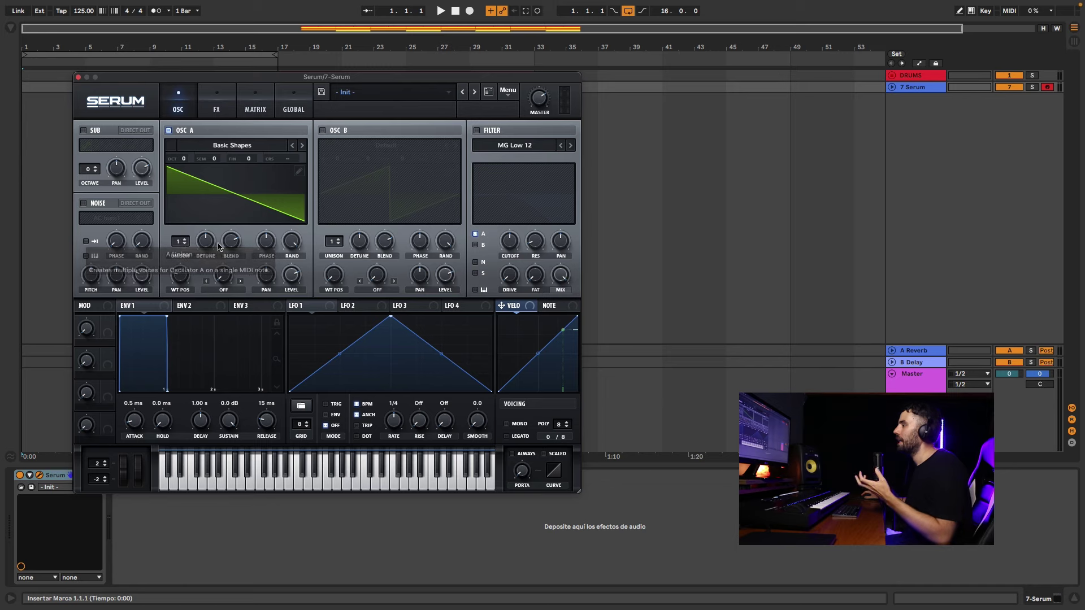
# - Try different unison counts on oscillator A and settle on 7 voices
pyautogui.click(184, 242)
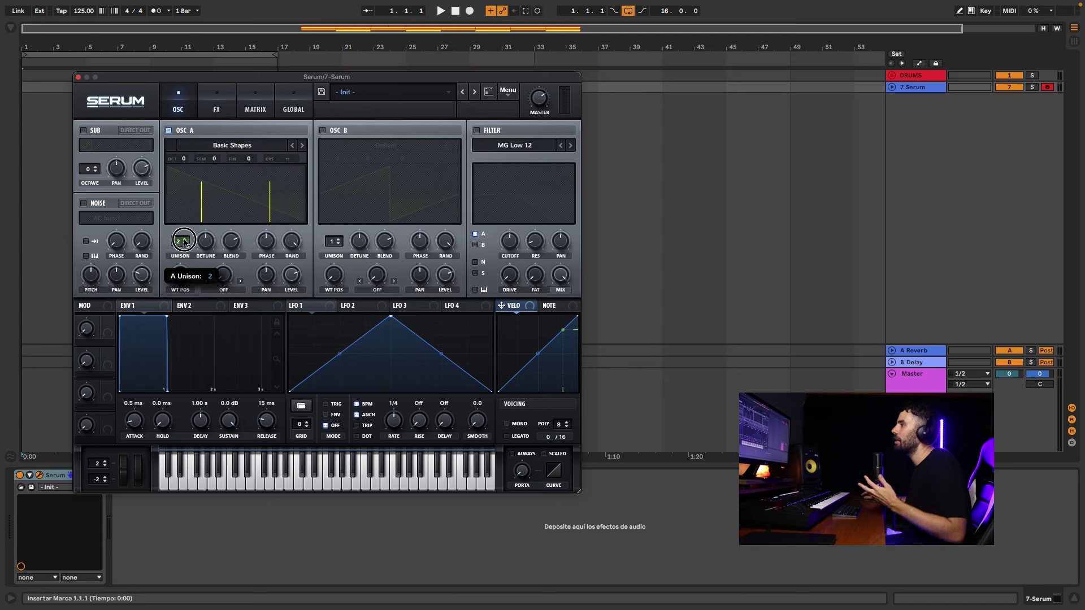
pyautogui.moveTo(185, 237); pyautogui.dragTo(190, 306)
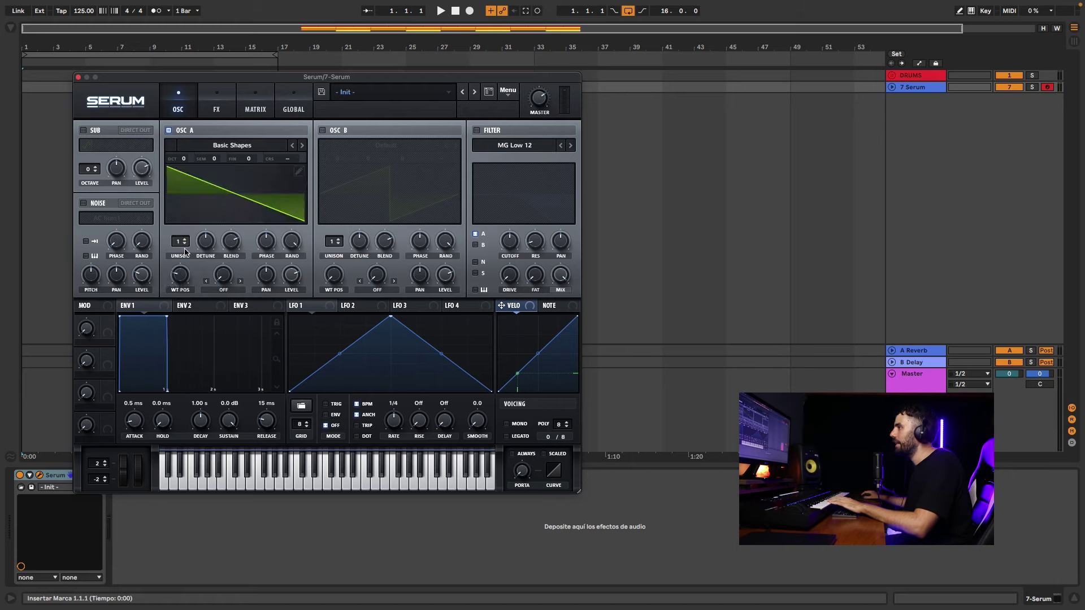
pyautogui.moveTo(181, 243); pyautogui.dragTo(191, 187)
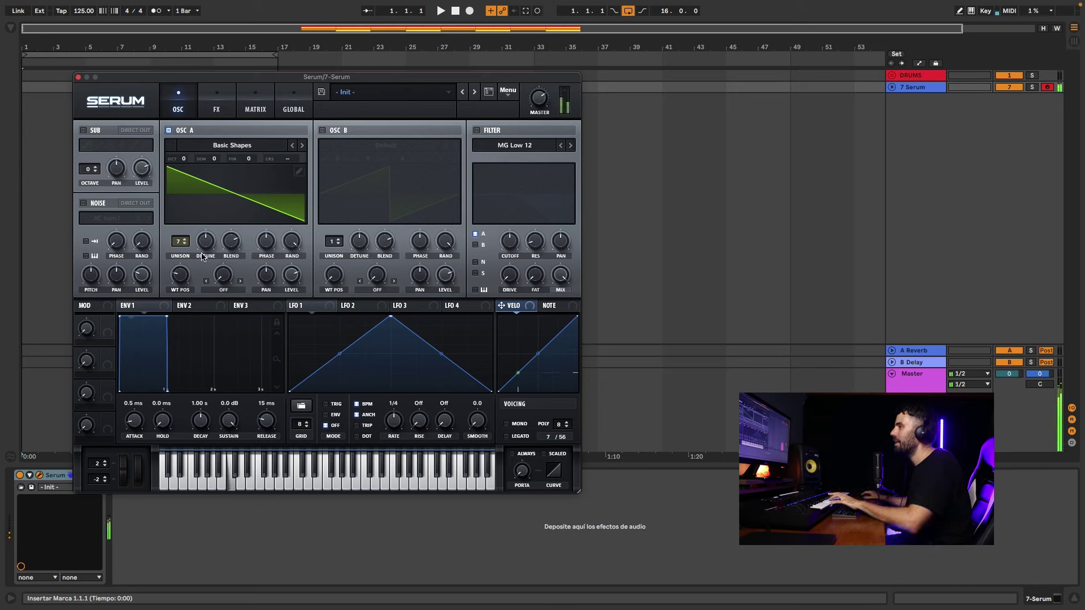
pyautogui.moveTo(184, 242); pyautogui.dragTo(206, 263)
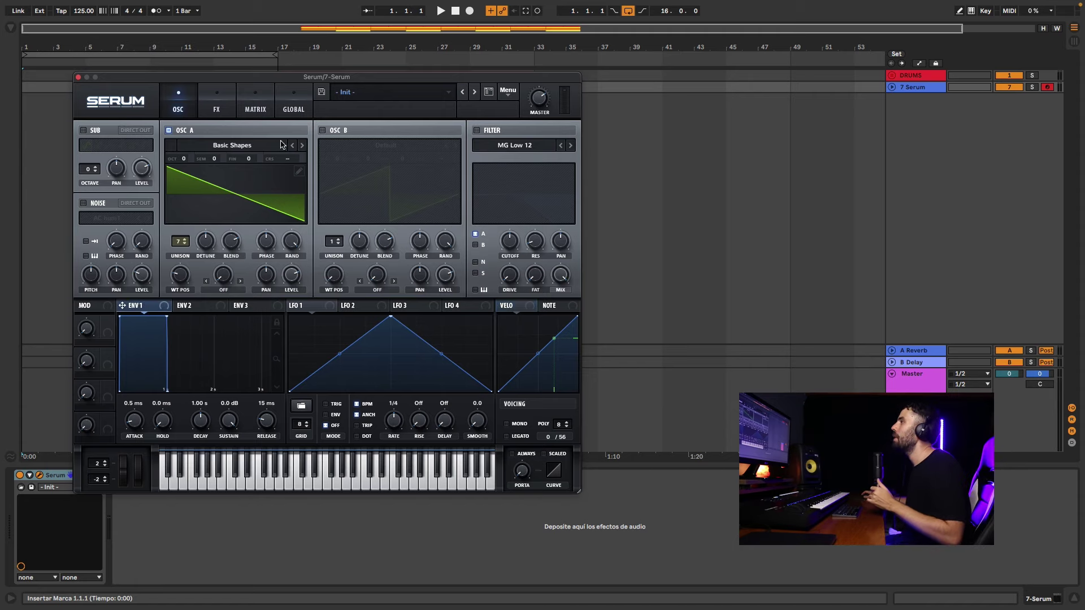
# - Shape Envelope 1 with an attack of 529 ms, a decay of 1.10 s and a release of 1.21 s
pyautogui.moveTo(311, 78); pyautogui.dragTo(393, 60)
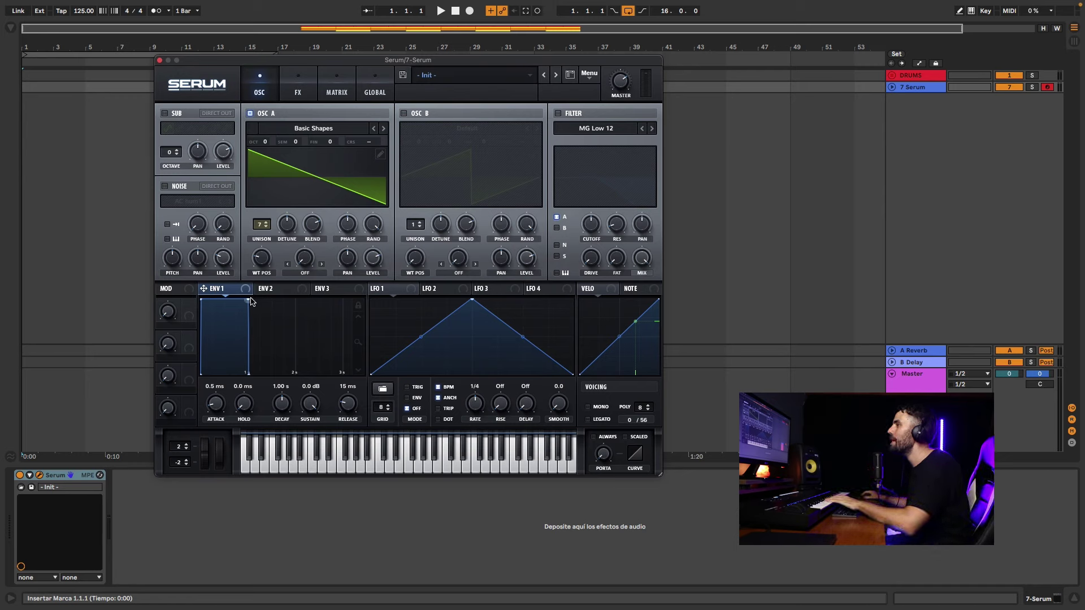
pyautogui.moveTo(248, 299)
pyautogui.mouseDown()
pyautogui.moveTo(186, 377)
pyautogui.moveTo(249, 290)
pyautogui.mouseUp()
pyautogui.moveTo(332, 392); pyautogui.dragTo(320, 357)
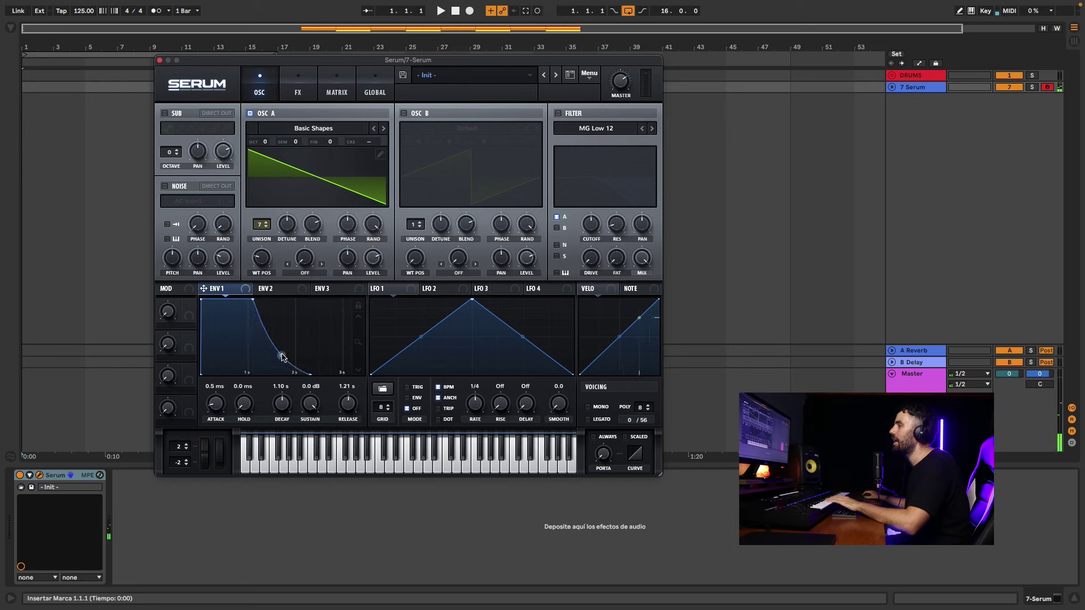
pyautogui.moveTo(223, 409)
pyautogui.mouseDown()
pyautogui.moveTo(226, 366)
pyautogui.moveTo(229, 417)
pyautogui.mouseUp()
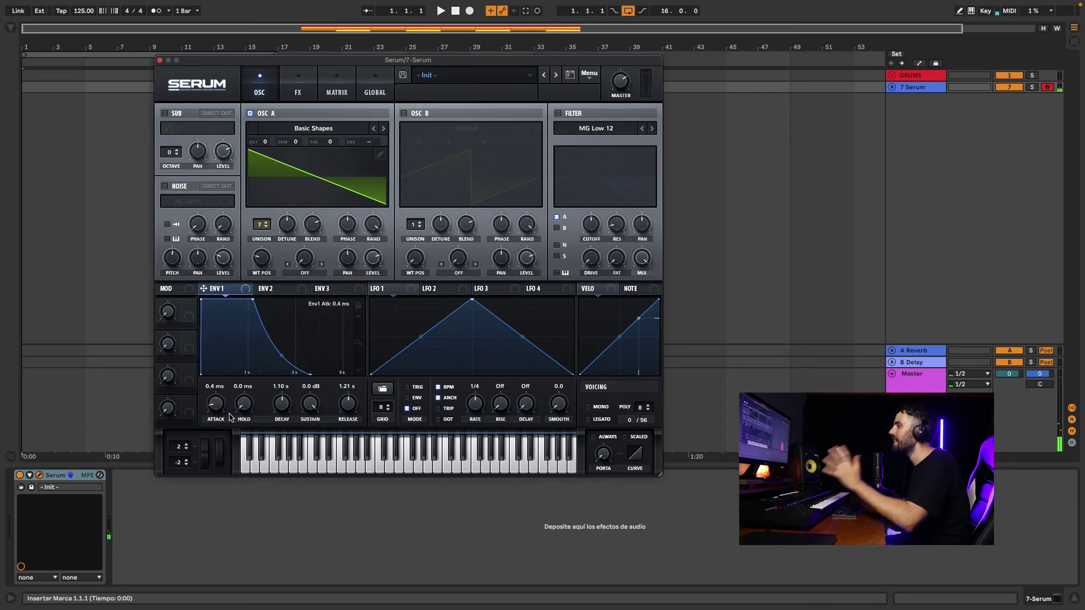
pyautogui.moveTo(229, 415); pyautogui.dragTo(225, 373)
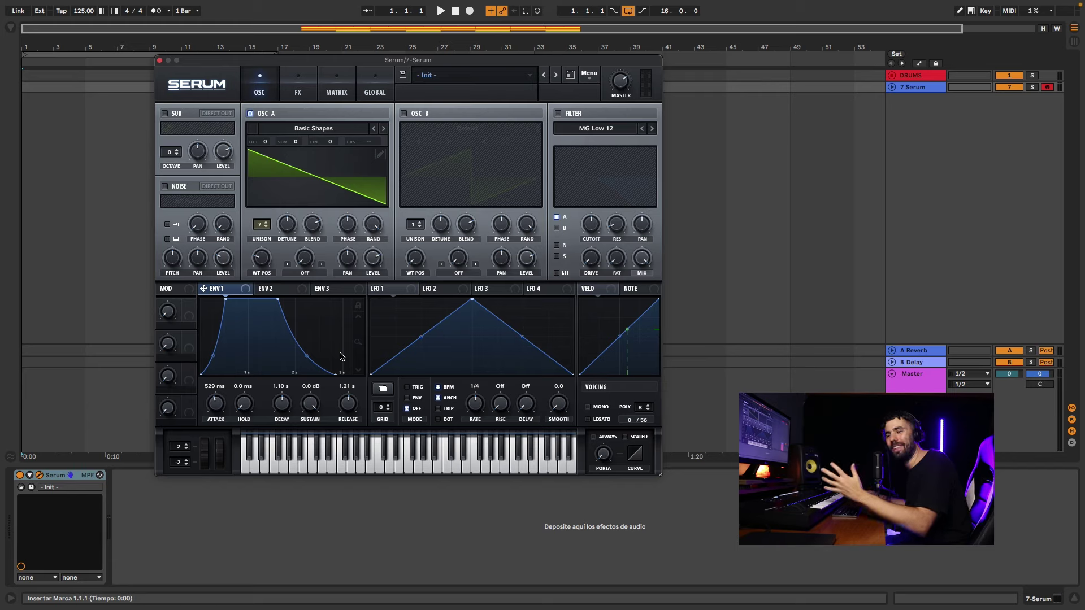
# - Enable the MG Low 12 filter on oscillator A and lower its cutoff
pyautogui.click(558, 113)
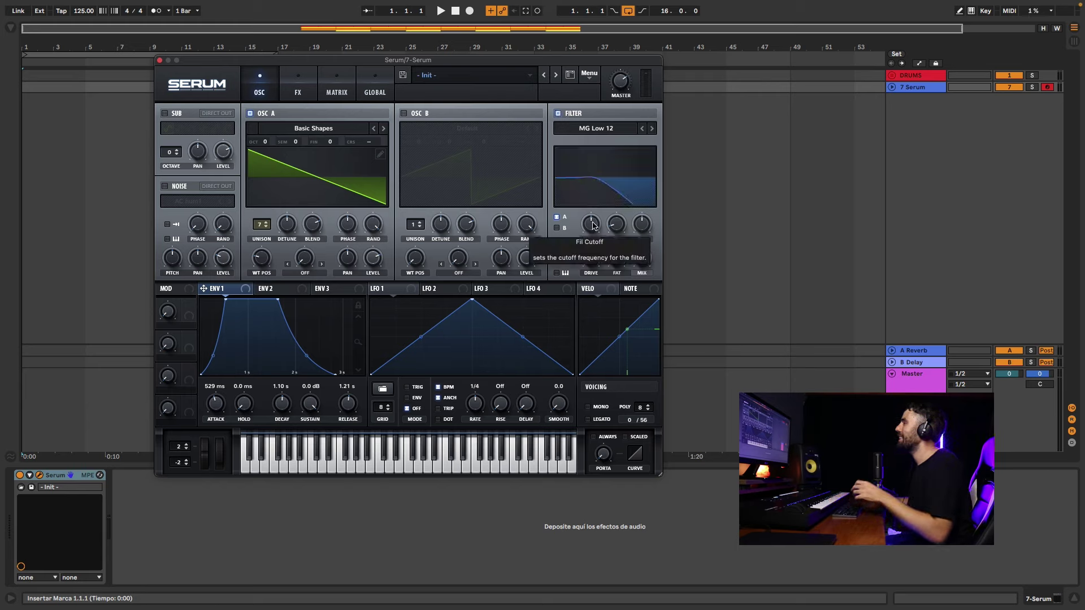
pyautogui.moveTo(593, 226)
pyautogui.mouseDown()
pyautogui.moveTo(599, 157)
pyautogui.moveTo(599, 246)
pyautogui.mouseUp()
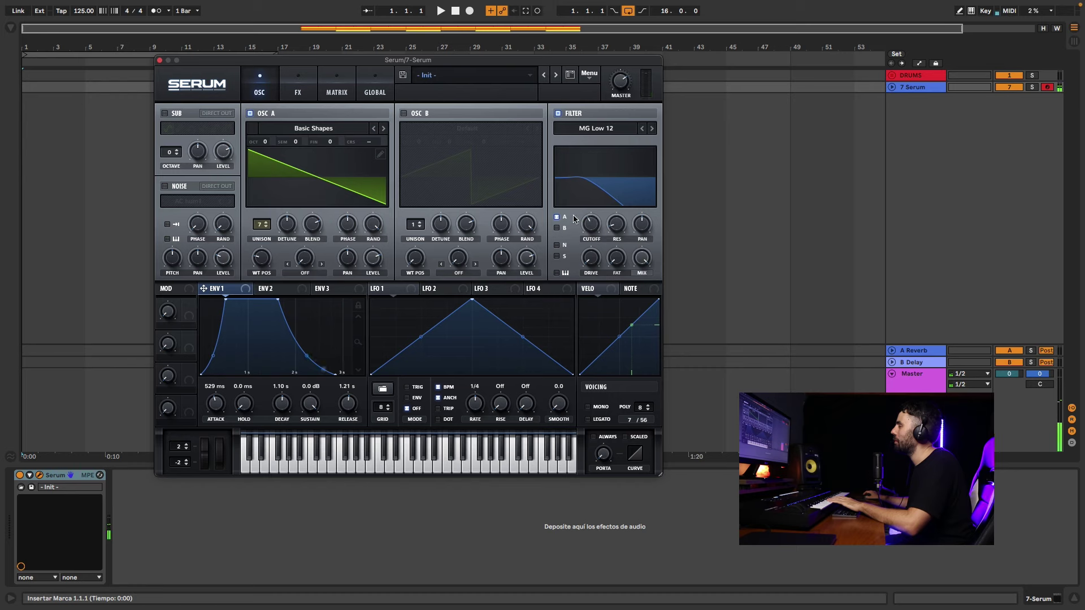
pyautogui.click(598, 227)
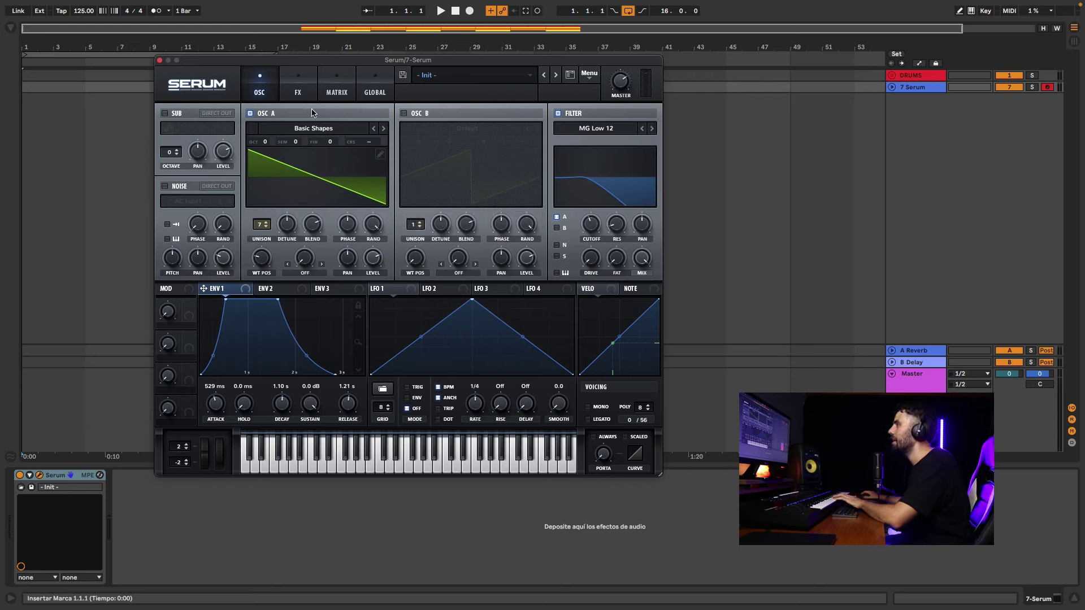
# - Add the Reverb and Delay effects to the synth patch
pyautogui.click(301, 92)
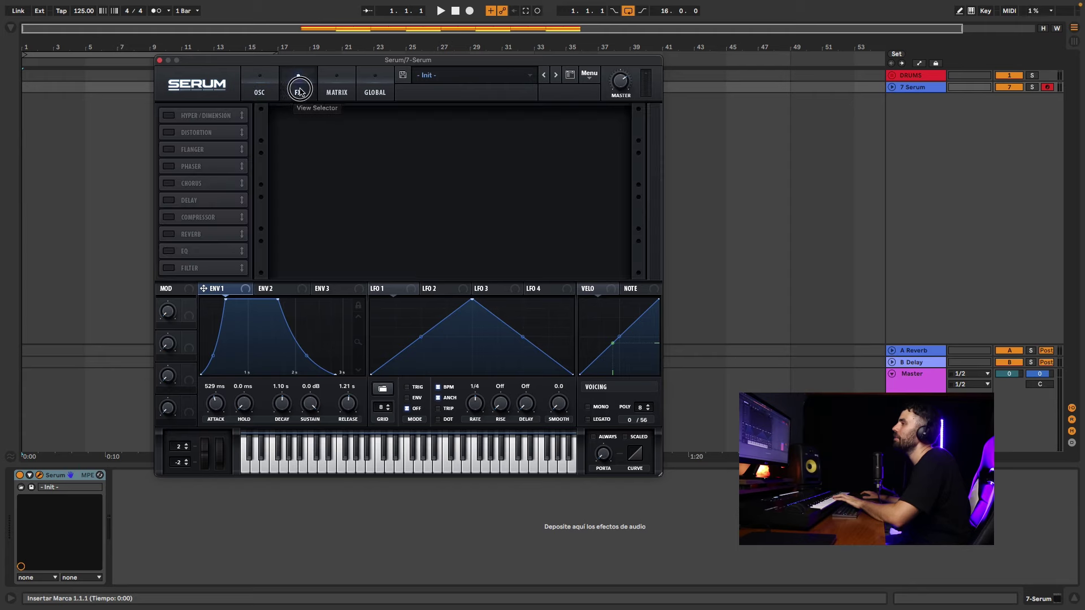
pyautogui.click(168, 235)
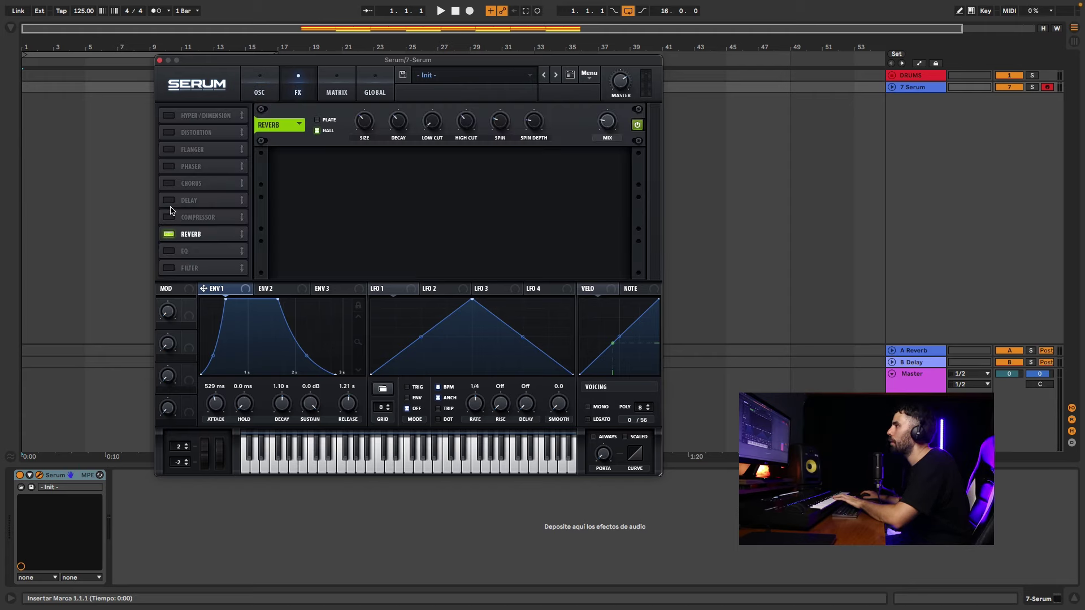
pyautogui.click(169, 202)
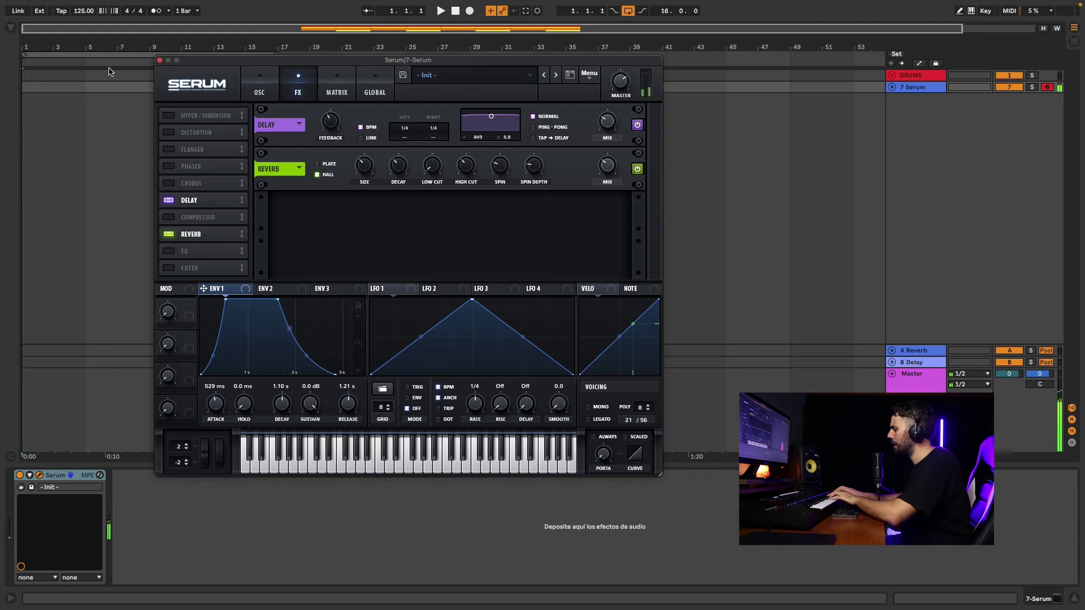
# - Record a held chord on the 7 Serum track, unfold the track and extend the clip to bar 17
pyautogui.click(469, 10)
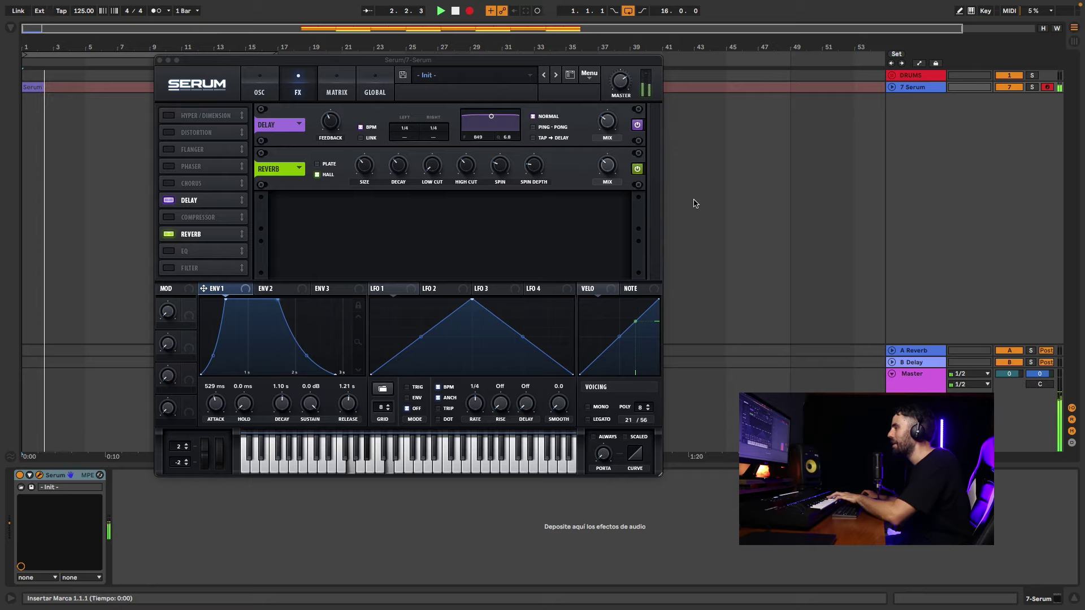
pyautogui.press('space')
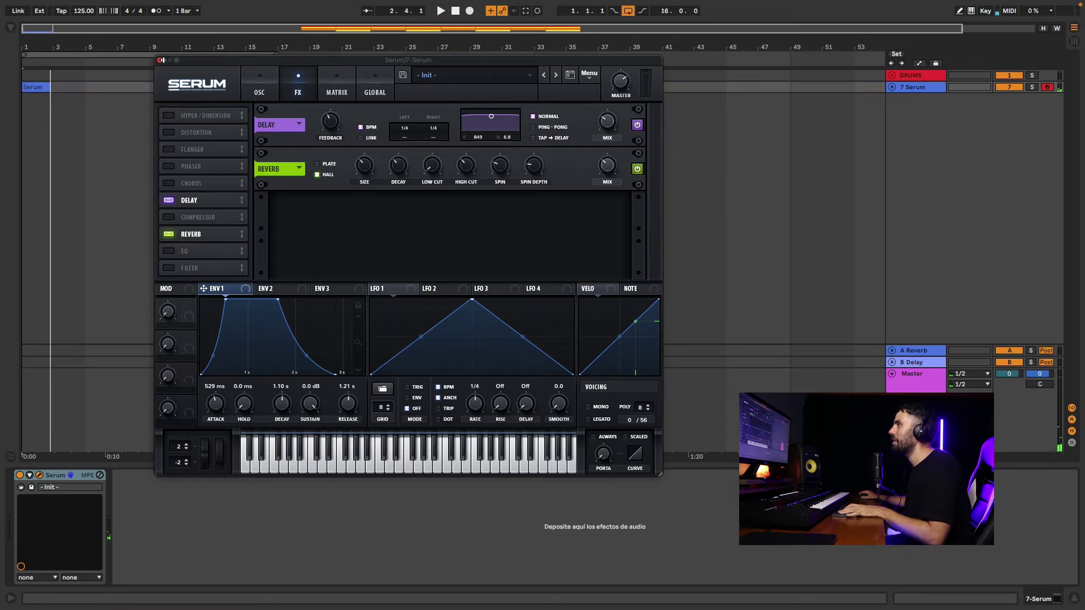
pyautogui.click(161, 60)
pyautogui.click(891, 87)
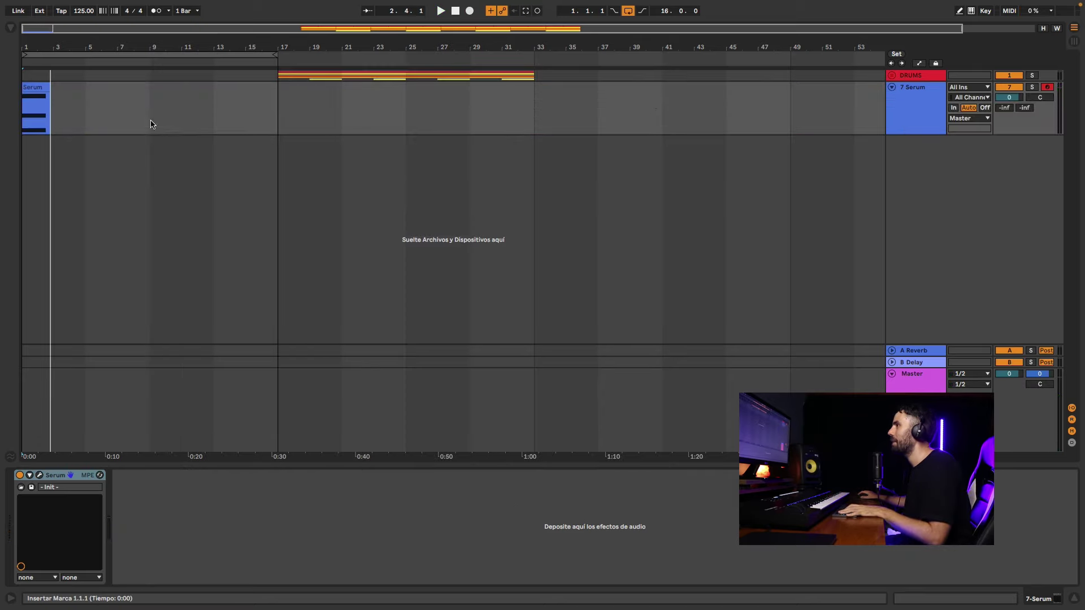
pyautogui.doubleClick(29, 86)
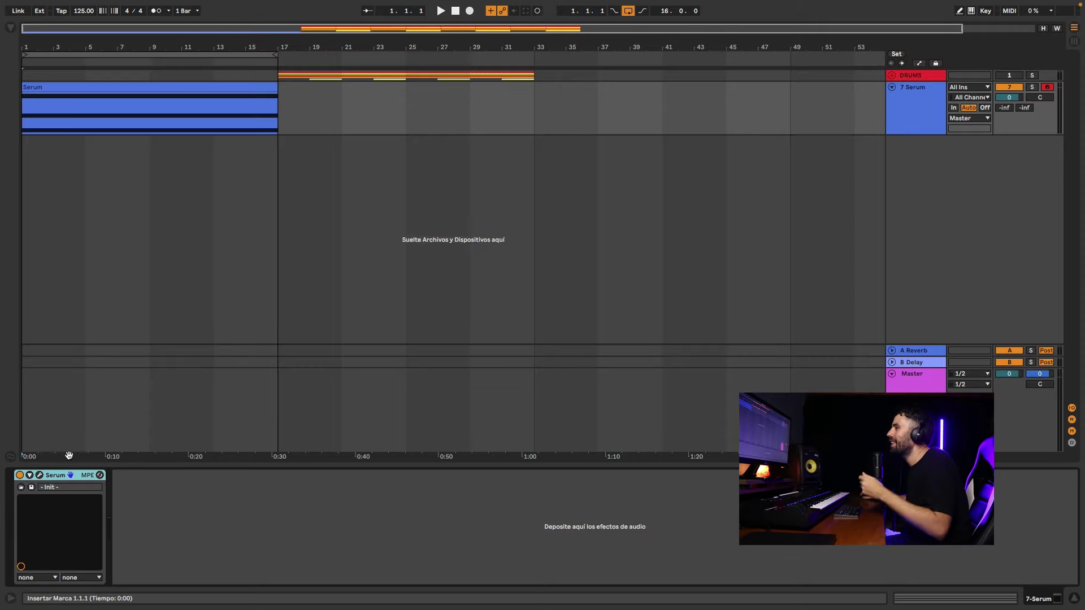
# - Reopen the synth of the 7 Serum track and reshape LFO 1 into a single curved ramp rising to its end
pyautogui.click(39, 475)
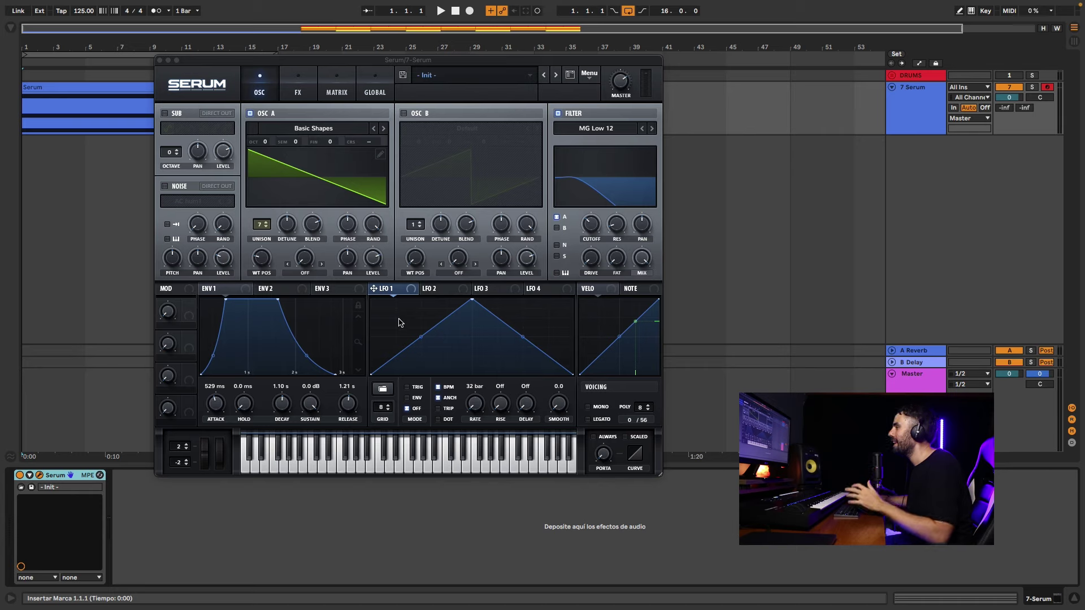
pyautogui.moveTo(422, 335); pyautogui.dragTo(421, 351)
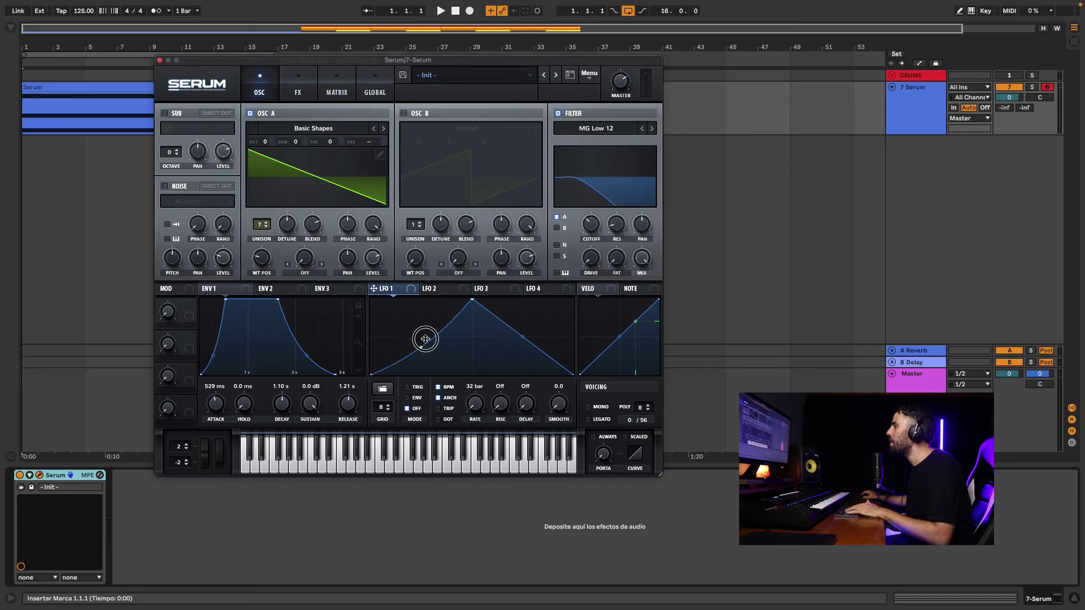
pyautogui.moveTo(522, 336); pyautogui.dragTo(522, 318)
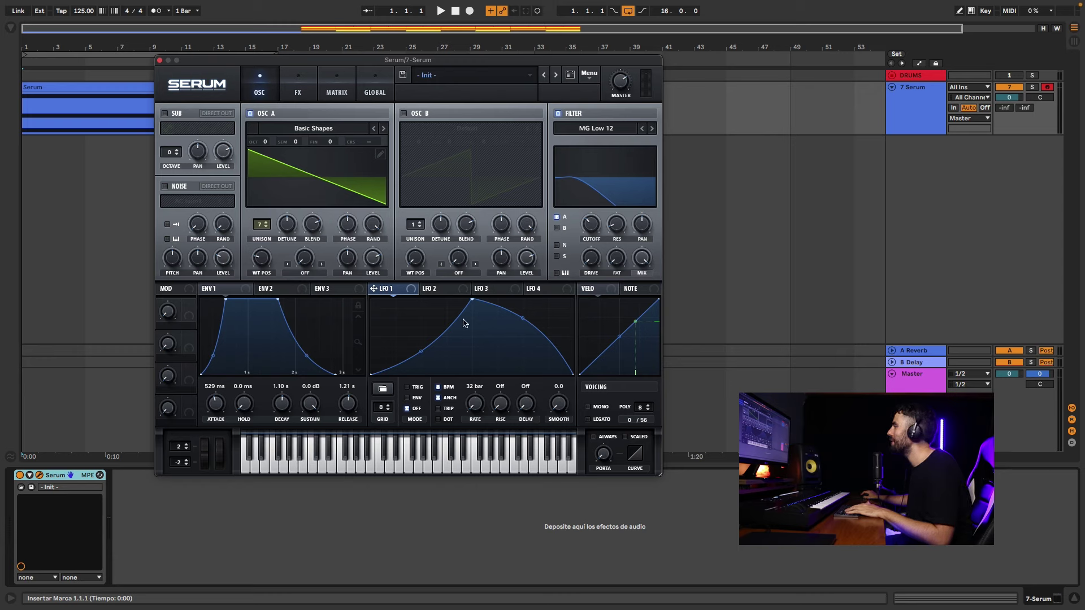
pyautogui.moveTo(474, 305); pyautogui.dragTo(597, 262)
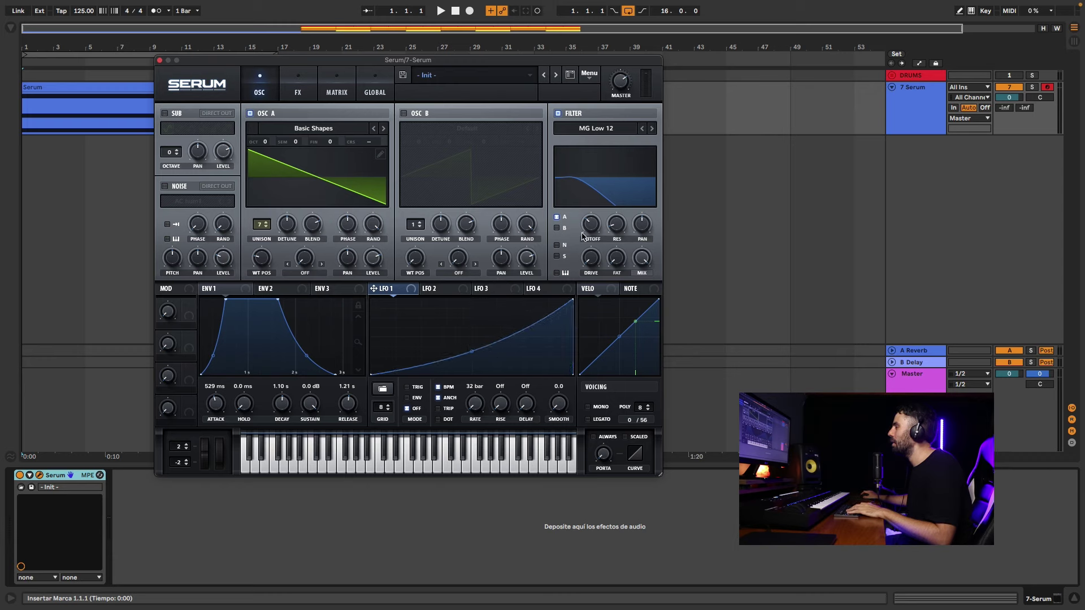
# - Play the chord while checking the filter cutoff, and assign LFO 1 to modulate the cutoff
pyautogui.press('space')
pyautogui.moveTo(595, 232)
pyautogui.mouseDown()
pyautogui.moveTo(603, 169)
pyautogui.moveTo(607, 223)
pyautogui.mouseUp()
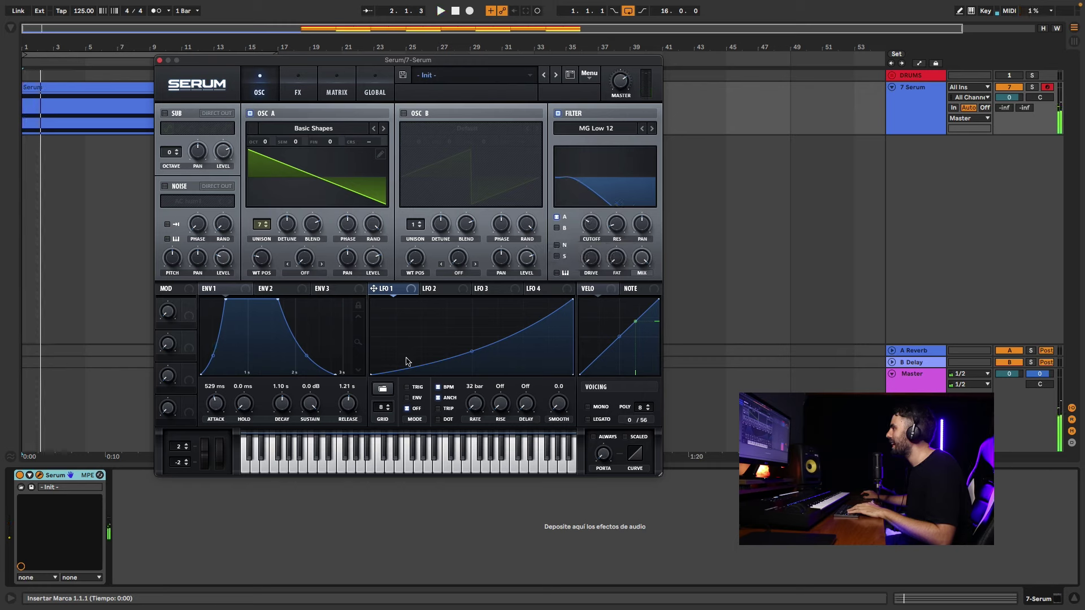
pyautogui.moveTo(385, 294); pyautogui.dragTo(591, 226)
# - Audition the cutoff sweep with LFO 1 at a 2 bar rate, and set the rate to 16 bar
pyautogui.moveTo(484, 392); pyautogui.dragTo(488, 367)
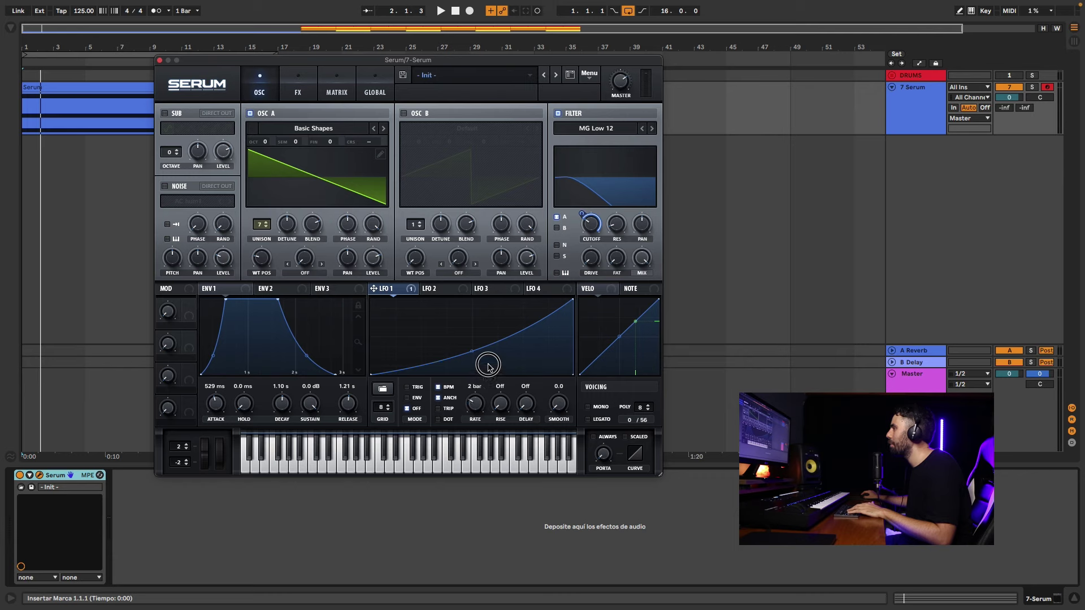
pyautogui.press('space')
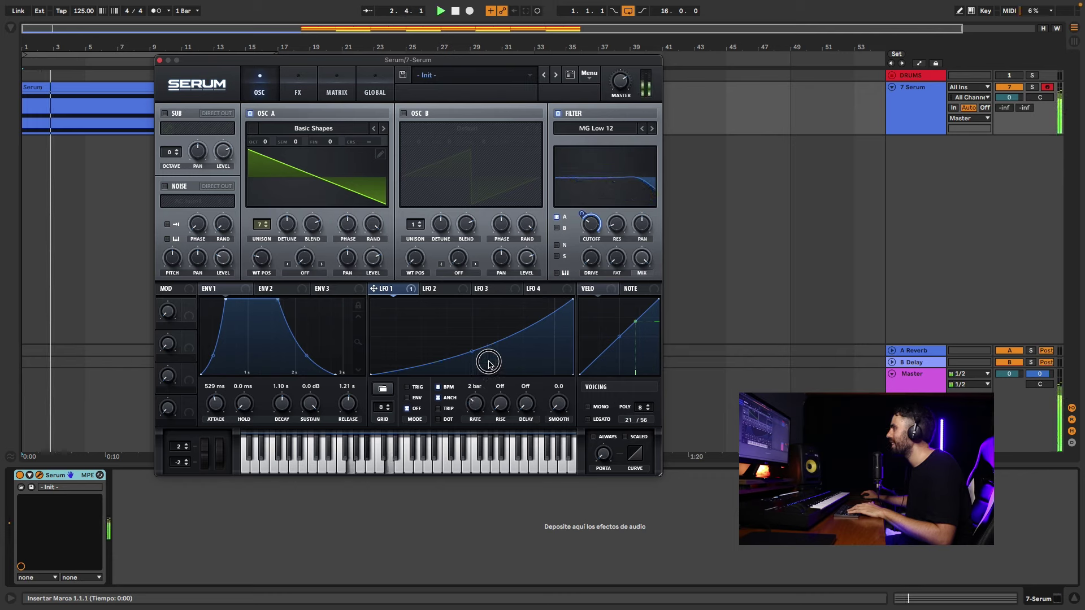
pyautogui.moveTo(475, 402); pyautogui.dragTo(473, 434)
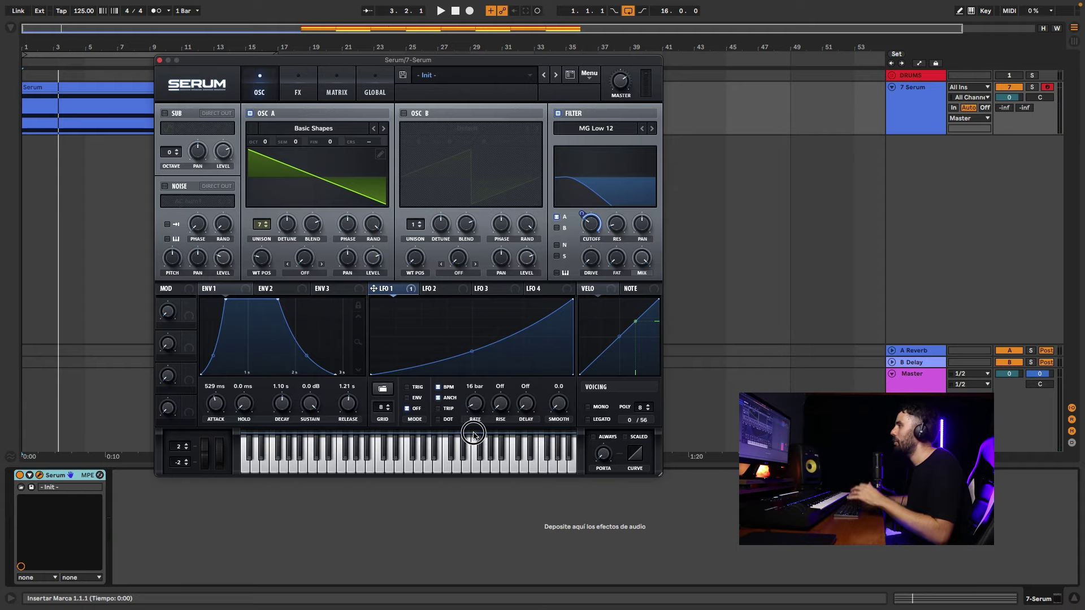
# - Close the synth window and add a second Serum instrument from the INSTRUMENTS collection on a new track
pyautogui.click(160, 59)
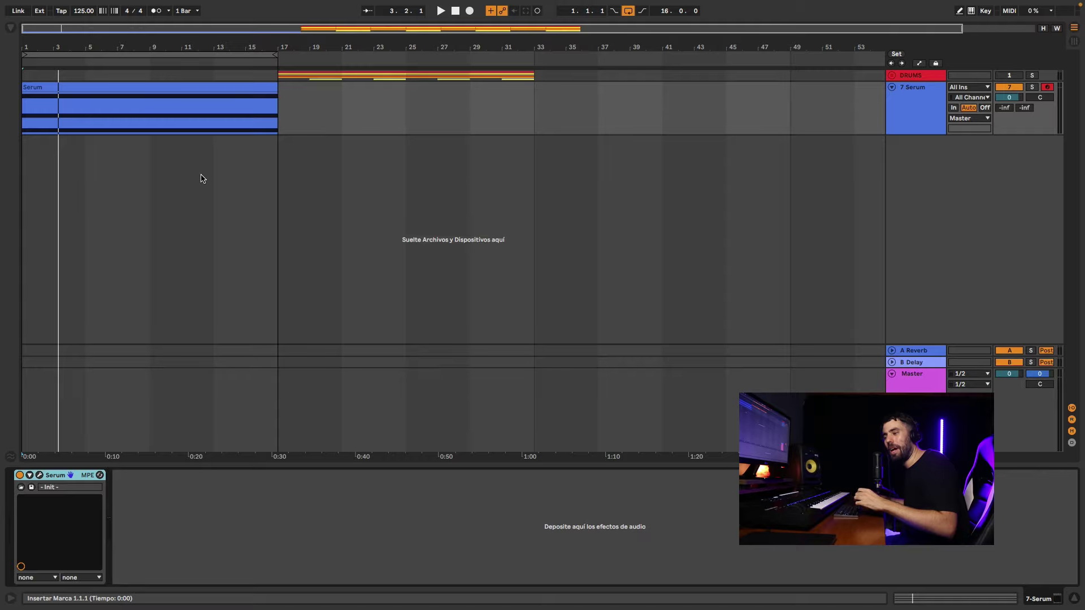
pyautogui.click(11, 29)
pyautogui.moveTo(141, 125); pyautogui.dragTo(949, 181)
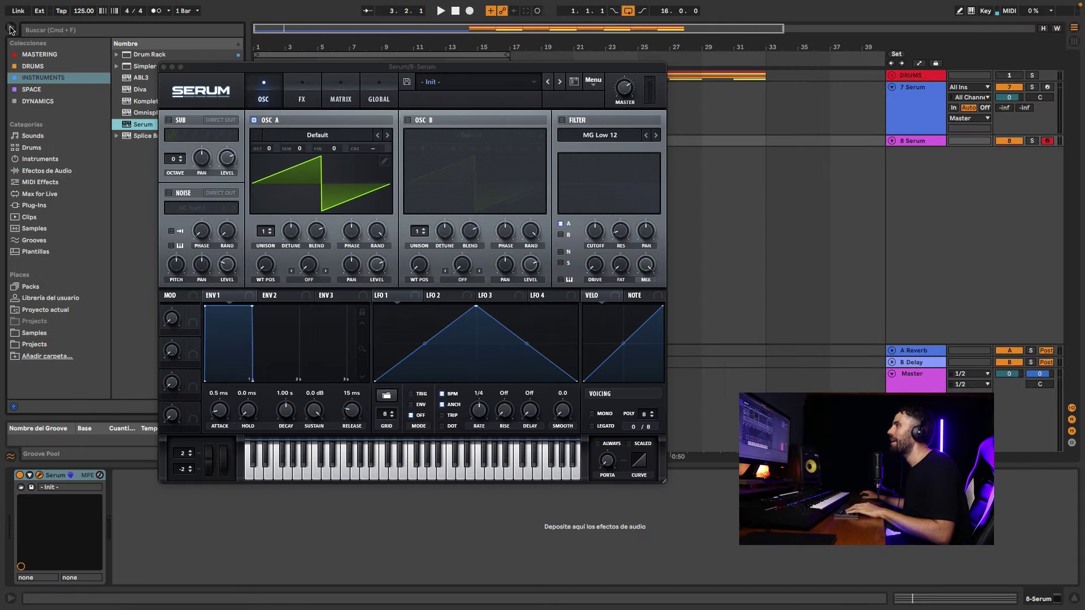
pyautogui.click(11, 29)
# - Load the Basic Shapes wavetable in the new synth's oscillator A and set the wavetable position to the square shape
pyautogui.click(317, 135)
pyautogui.moveTo(380, 150)
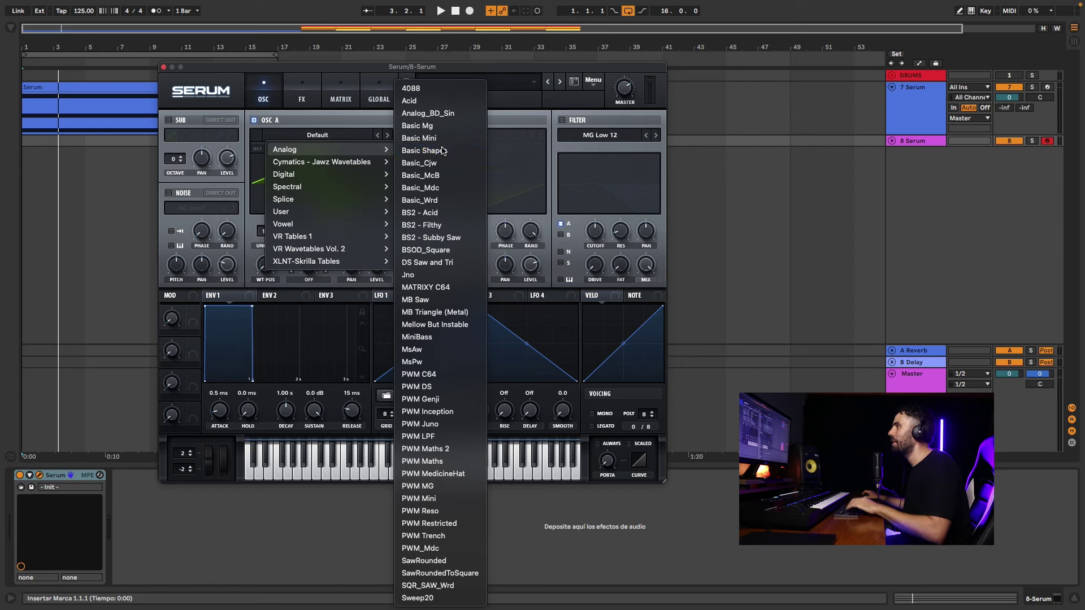
pyautogui.click(442, 151)
pyautogui.moveTo(265, 265); pyautogui.dragTo(268, 224)
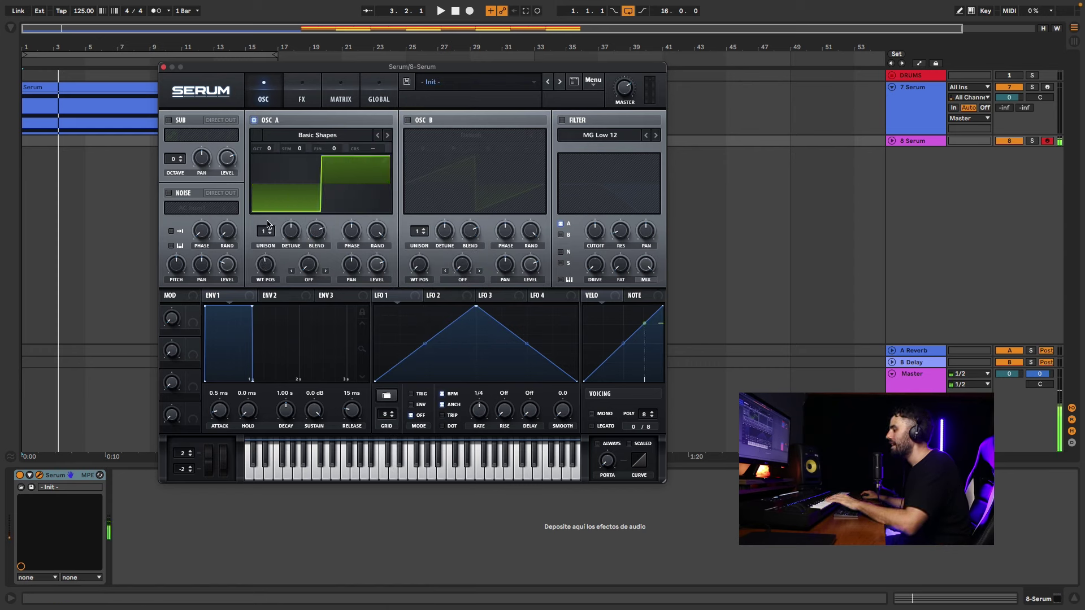
# - Set oscillator A's octave to -1 and shape envelope 1 with a 285 ms decay, -26.9 dB sustain and 212 ms release
pyautogui.click(271, 148)
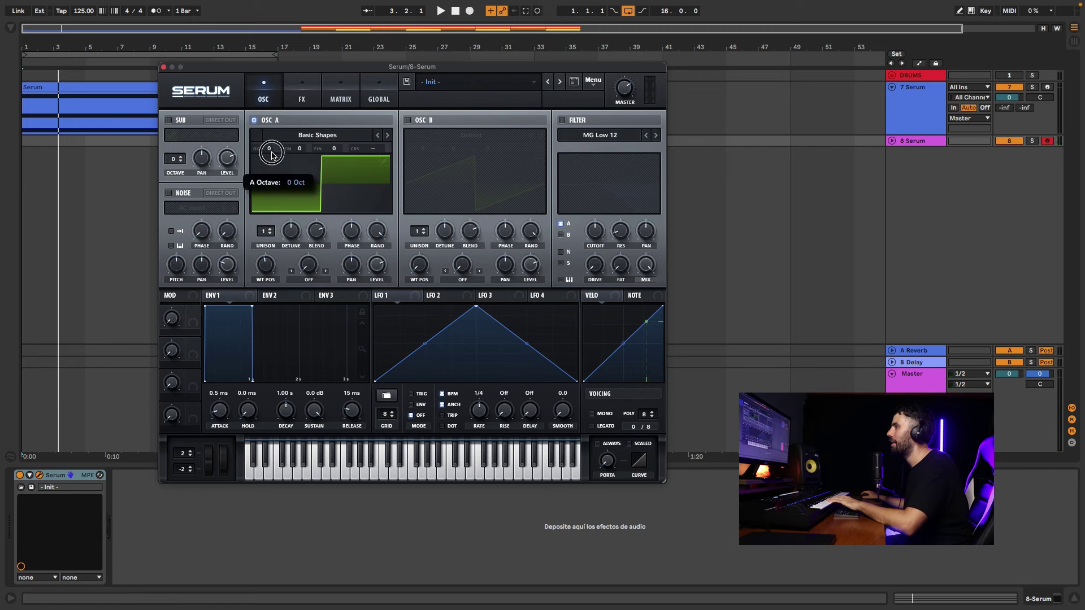
pyautogui.moveTo(271, 153); pyautogui.dragTo(273, 176)
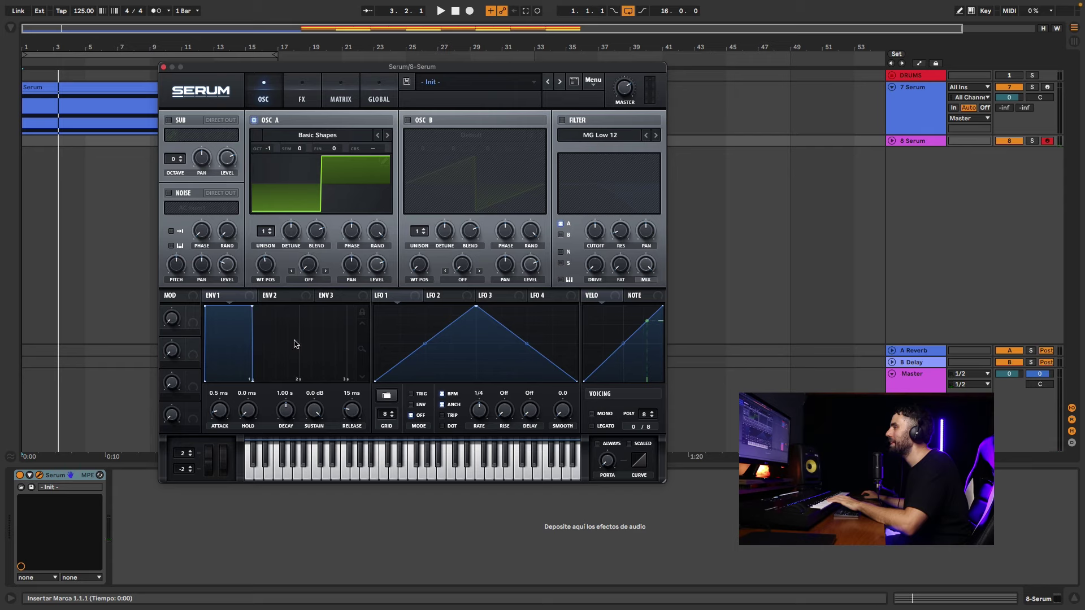
pyautogui.moveTo(254, 309); pyautogui.dragTo(220, 362)
pyautogui.moveTo(350, 404); pyautogui.dragTo(351, 384)
pyautogui.moveTo(224, 369); pyautogui.dragTo(223, 355)
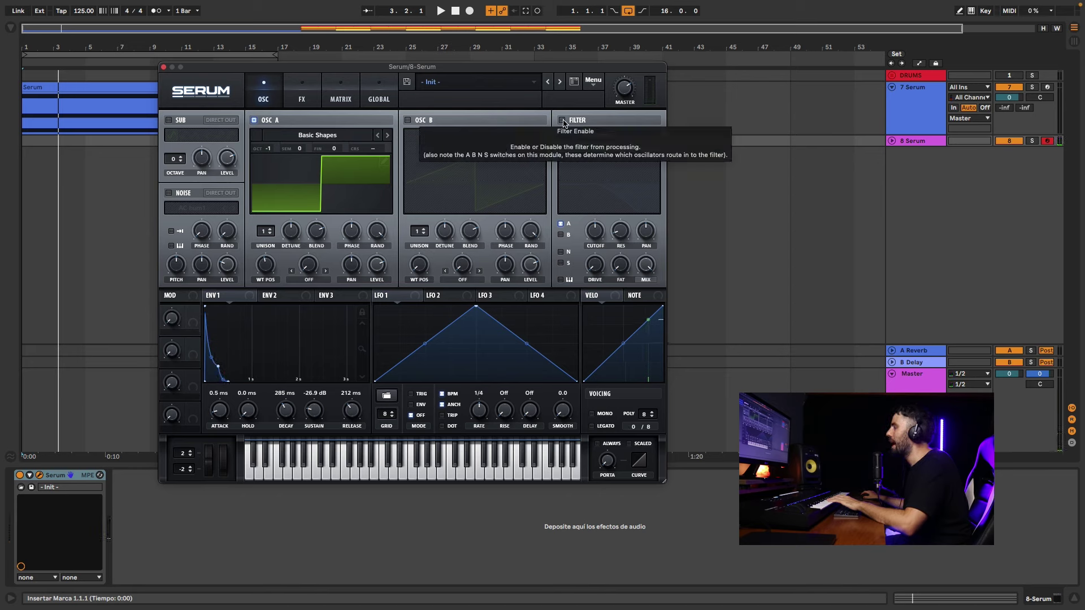
# - Enable the filter with envelope 1 modulating its cutoff, and adjust the envelope to a 456 ms decay and -24.0 dB sustain
pyautogui.moveTo(207, 294); pyautogui.dragTo(594, 232)
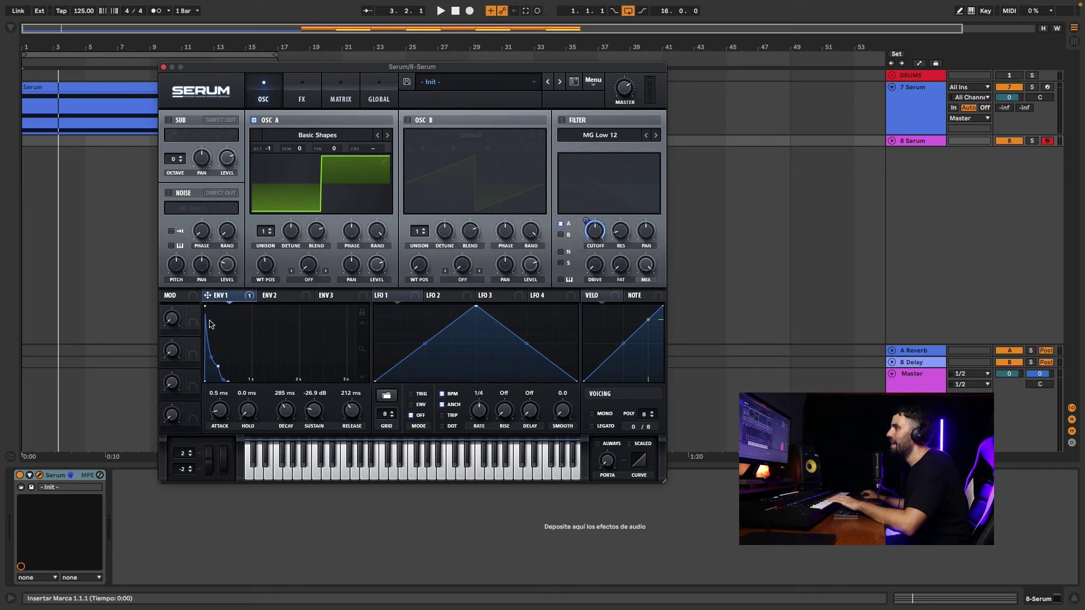
pyautogui.click(563, 120)
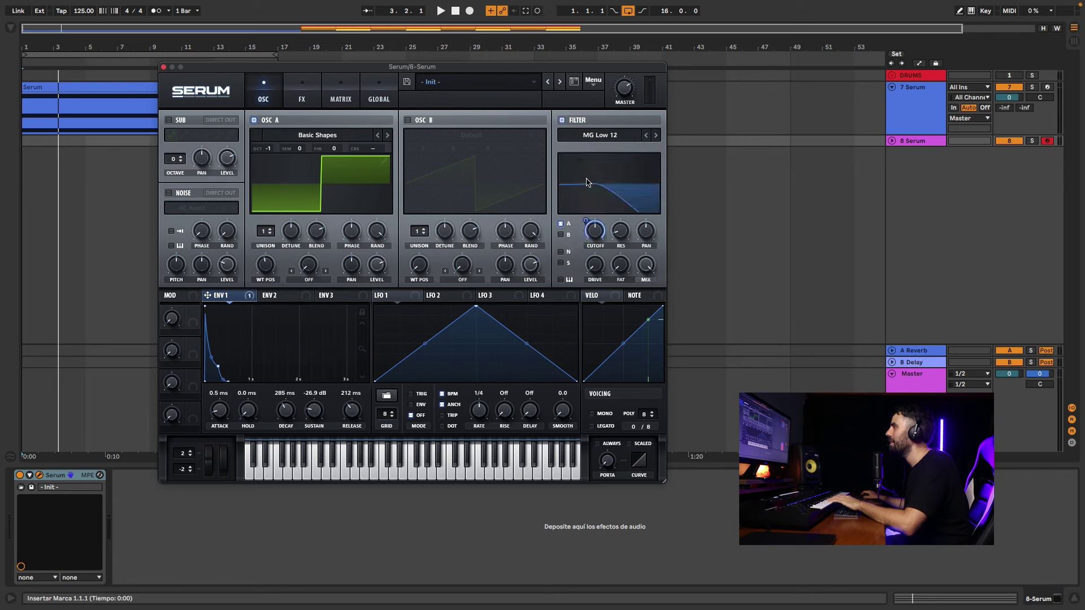
pyautogui.moveTo(218, 366); pyautogui.dragTo(232, 364)
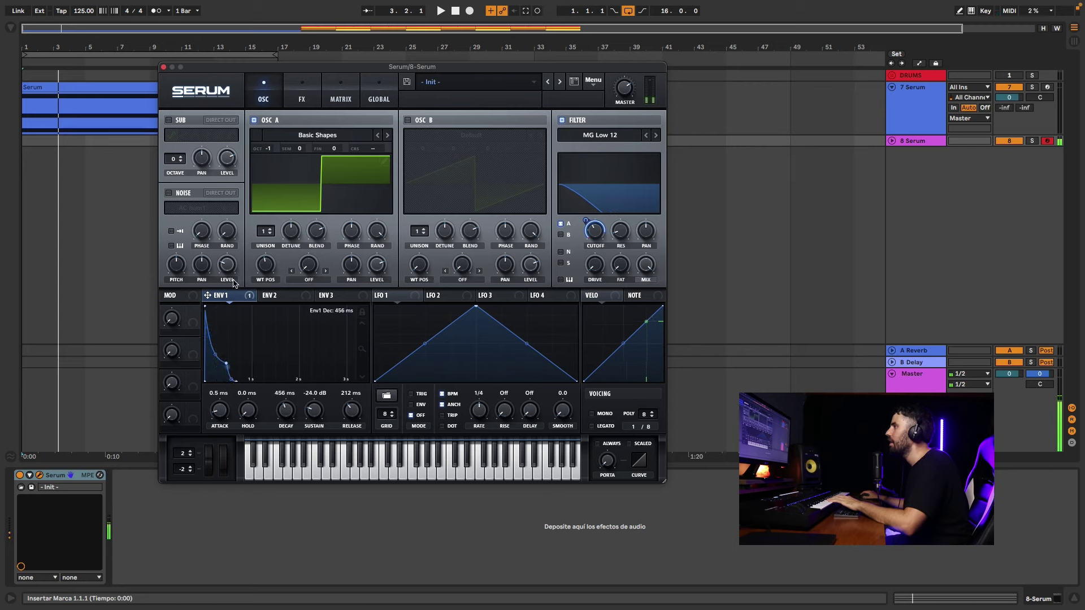
# - Enable the reverb and delay effects, reduce the delay mix, and set both delay times to 1/8 with the delay filter at 1714
pyautogui.click(302, 96)
pyautogui.click(171, 242)
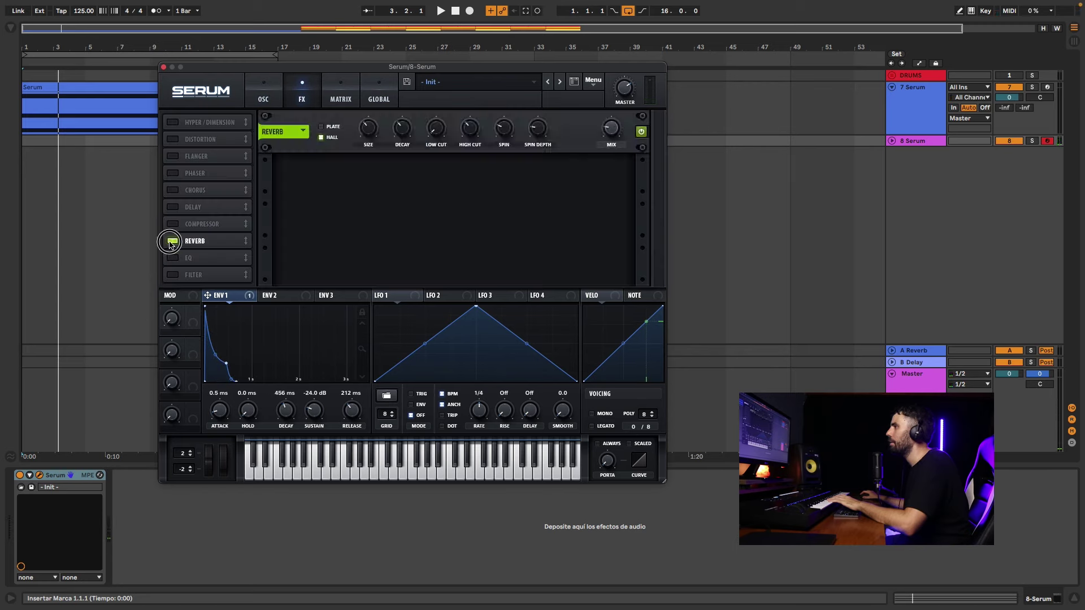
pyautogui.click(175, 208)
pyautogui.moveTo(609, 134); pyautogui.dragTo(608, 144)
pyautogui.moveTo(415, 135); pyautogui.dragTo(438, 146)
pyautogui.moveTo(495, 124); pyautogui.dragTo(518, 130)
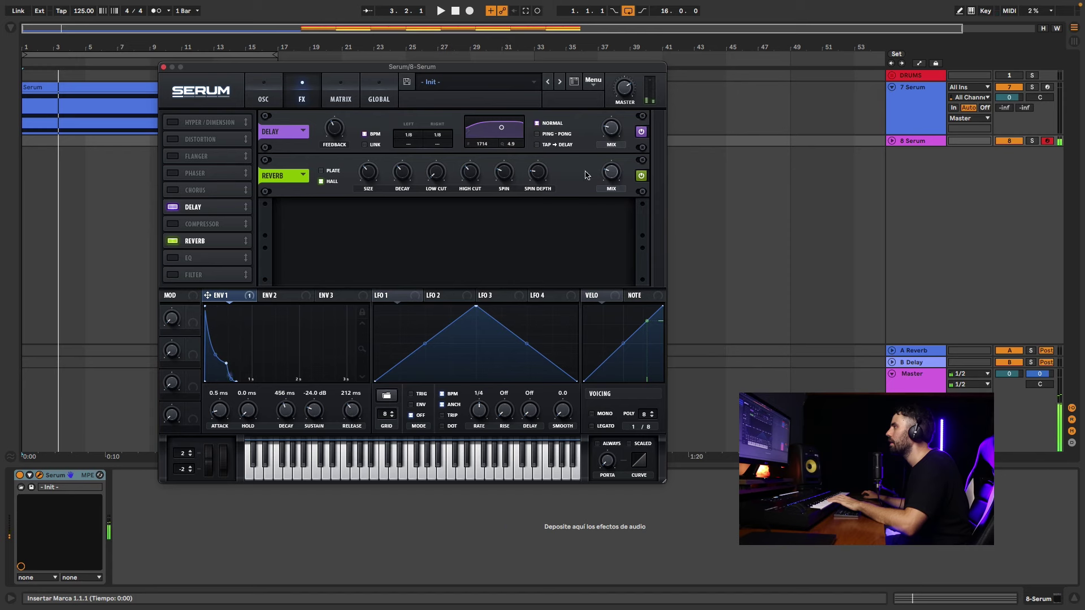
# - Enable the noise oscillator with the Analog J106 HP noise, raise its pitch, and modulate its level with envelope 1
pyautogui.click(280, 100)
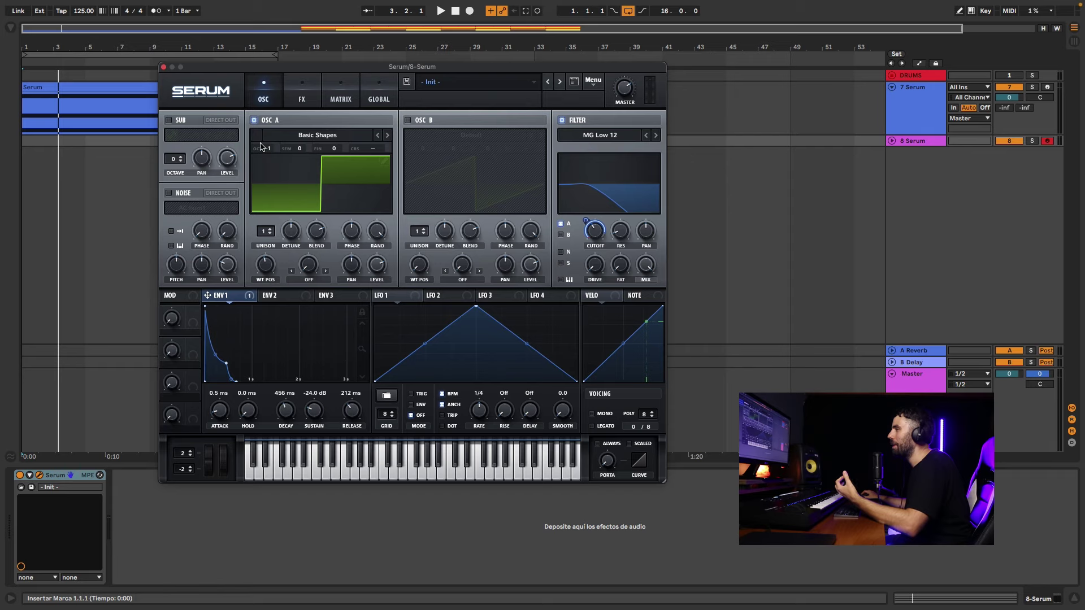
pyautogui.click(178, 193)
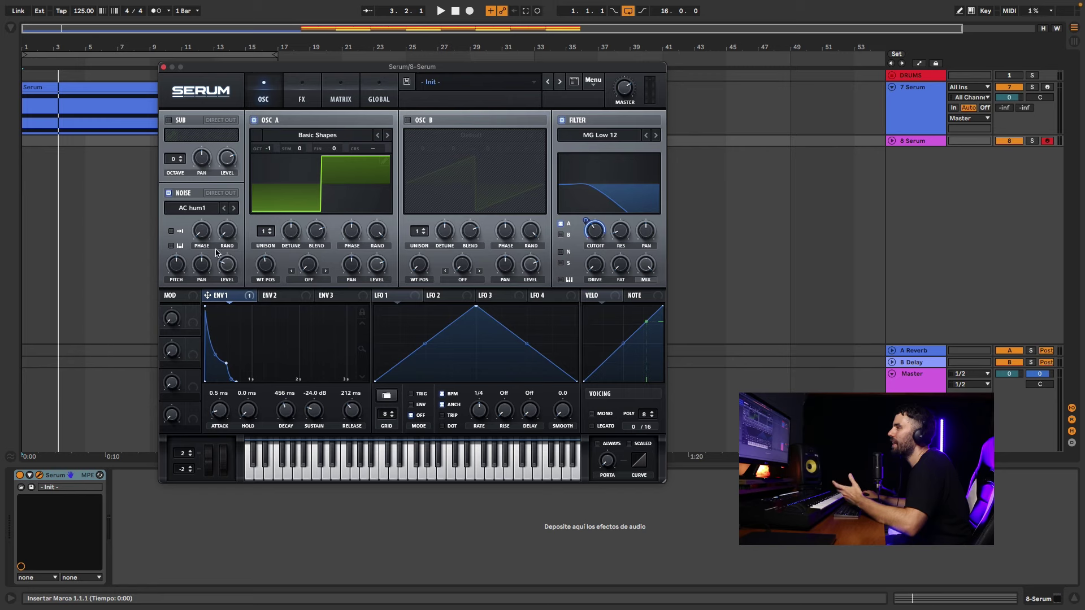
pyautogui.click(206, 213)
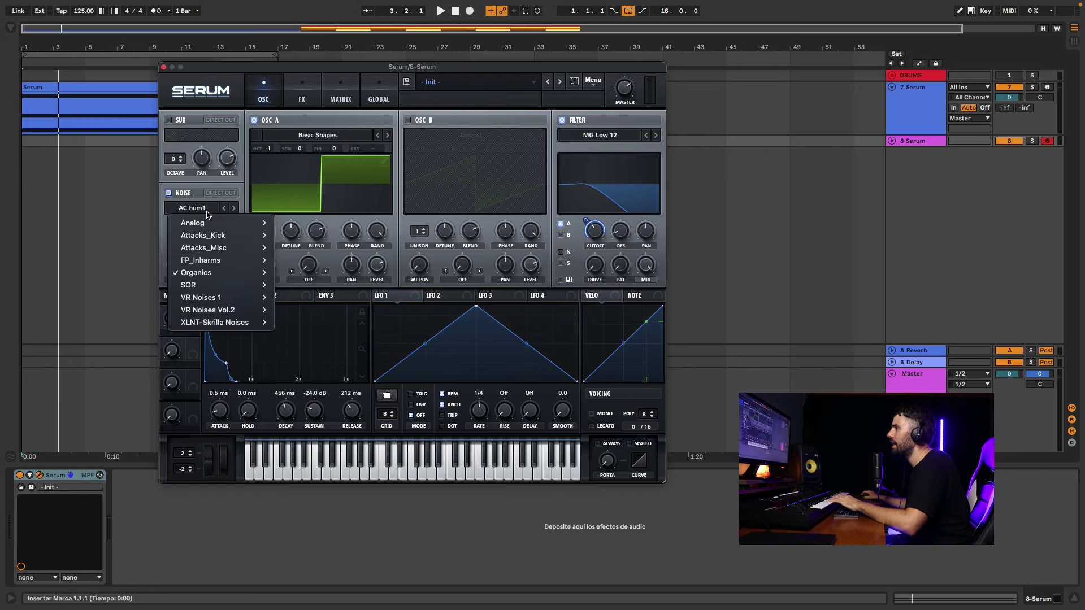
pyautogui.moveTo(215, 223)
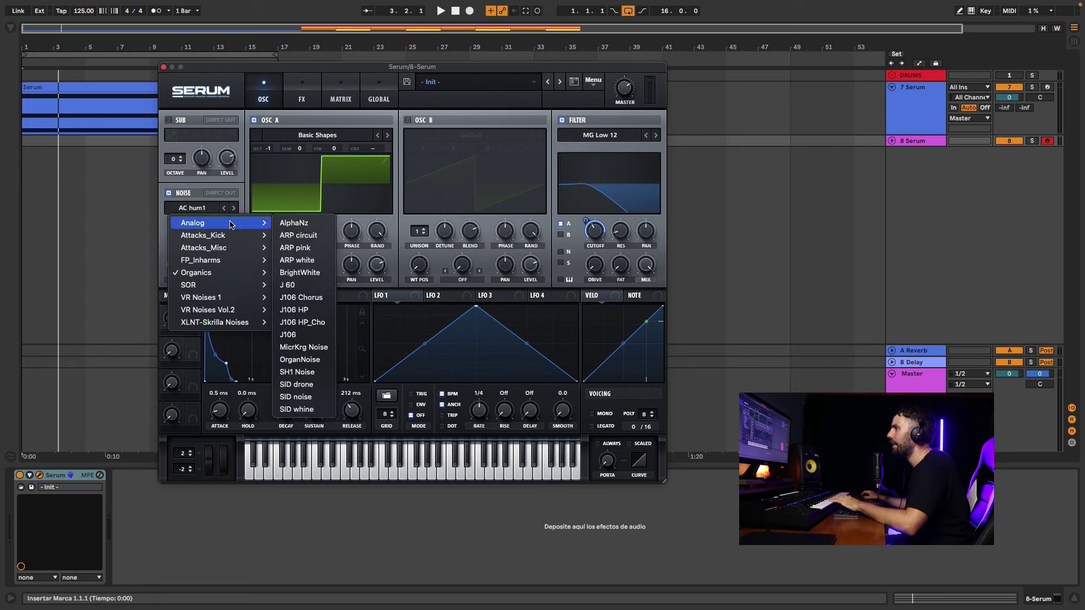
pyautogui.click(305, 313)
pyautogui.click(181, 263)
pyautogui.moveTo(183, 259); pyautogui.dragTo(187, 247)
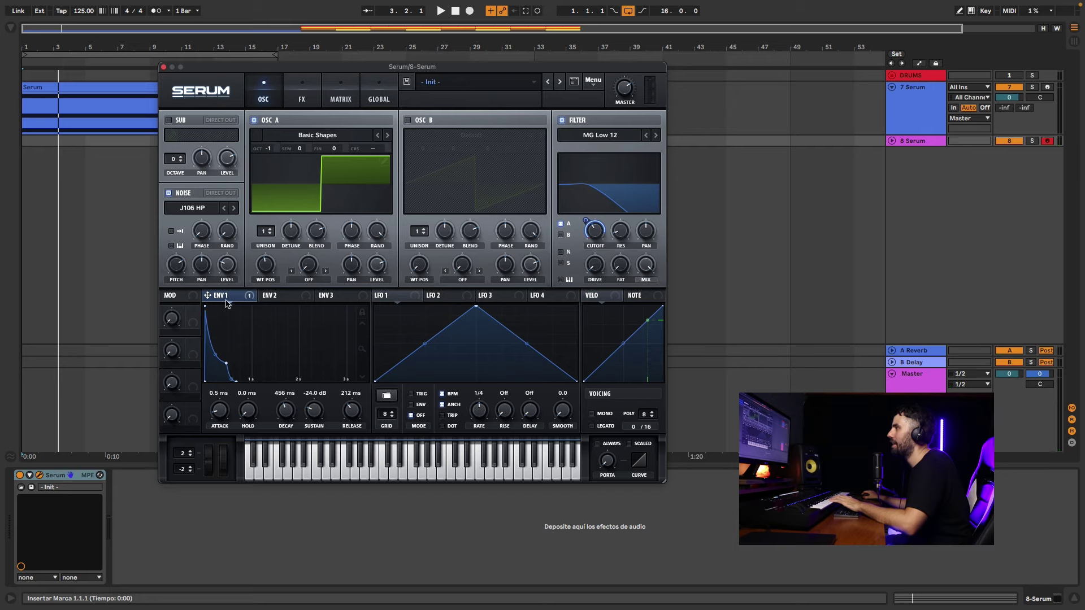
pyautogui.moveTo(226, 303)
pyautogui.mouseDown()
pyautogui.moveTo(222, 264)
pyautogui.moveTo(224, 290)
pyautogui.mouseUp()
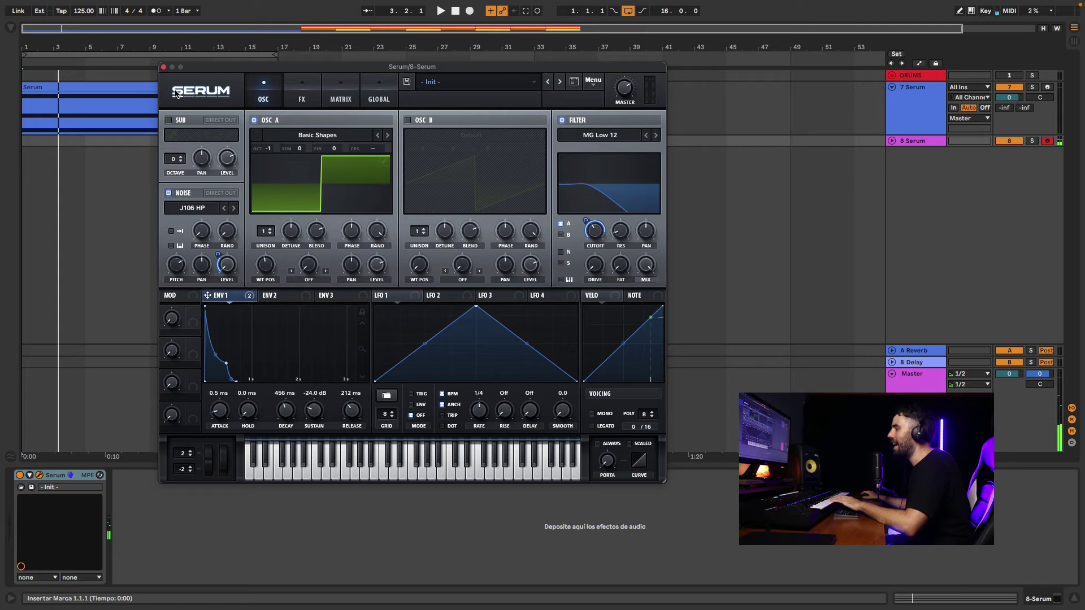
# - Record a MIDI part on the 8 Serum track from bar 1 with the metronome on, and open the recorded clip
pyautogui.click(163, 69)
pyautogui.click(454, 11)
pyautogui.click(155, 11)
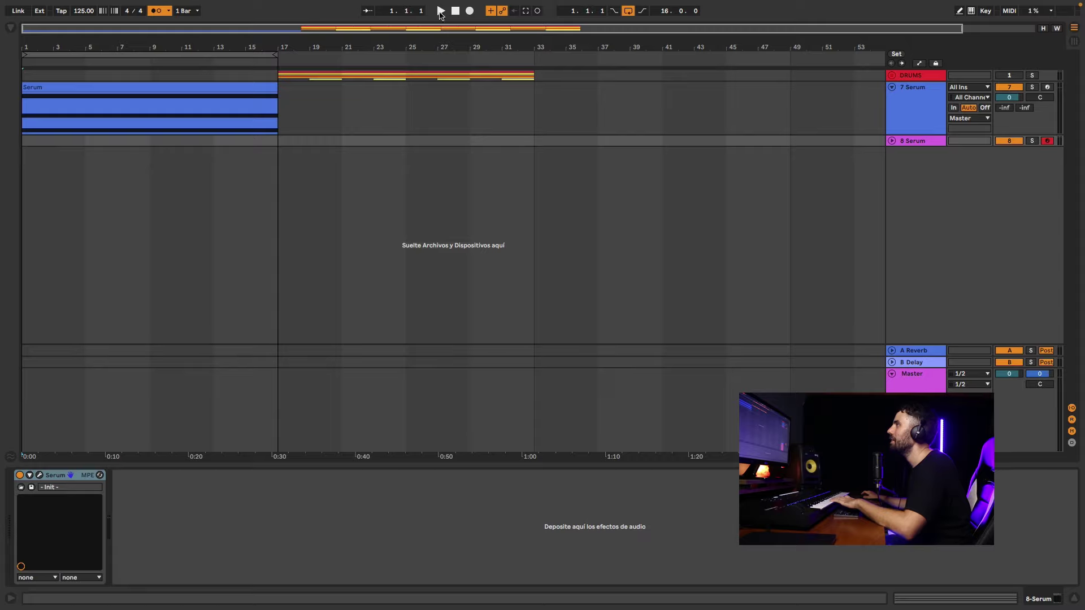
pyautogui.click(469, 11)
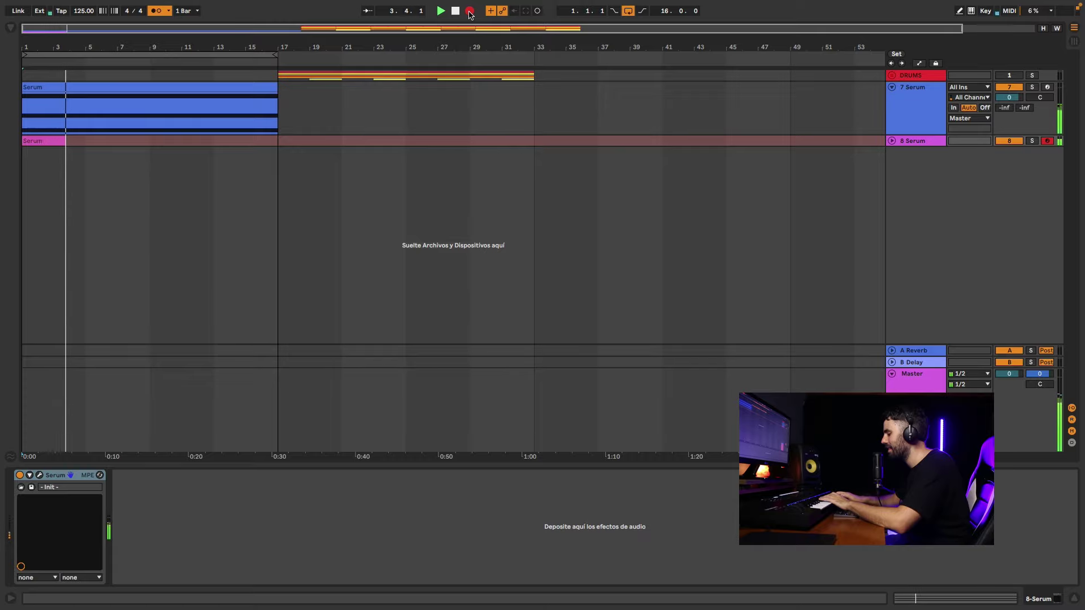
pyautogui.press('space')
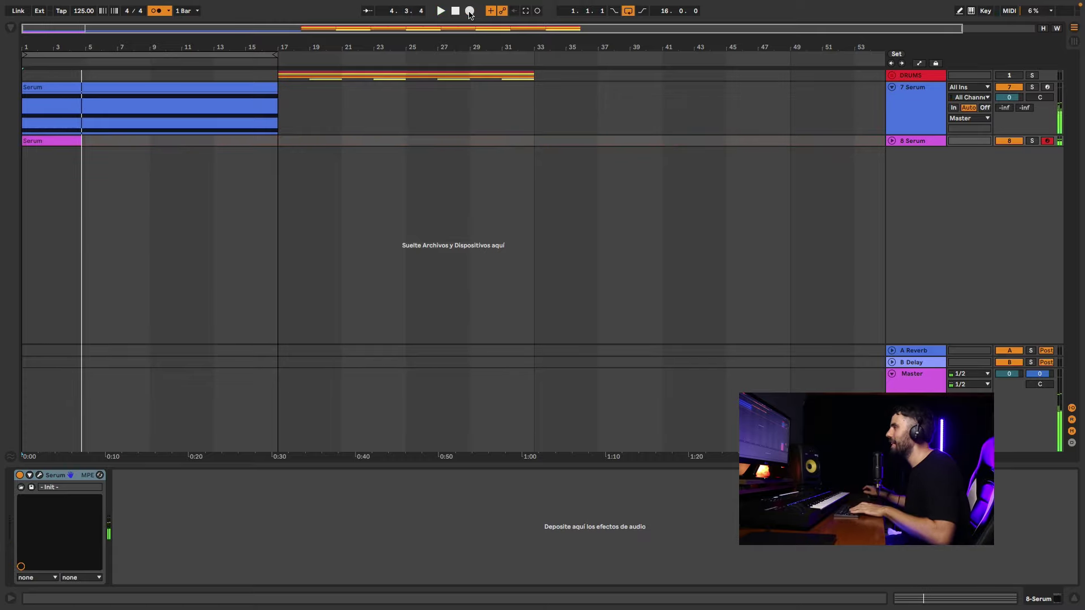
pyautogui.click(888, 142)
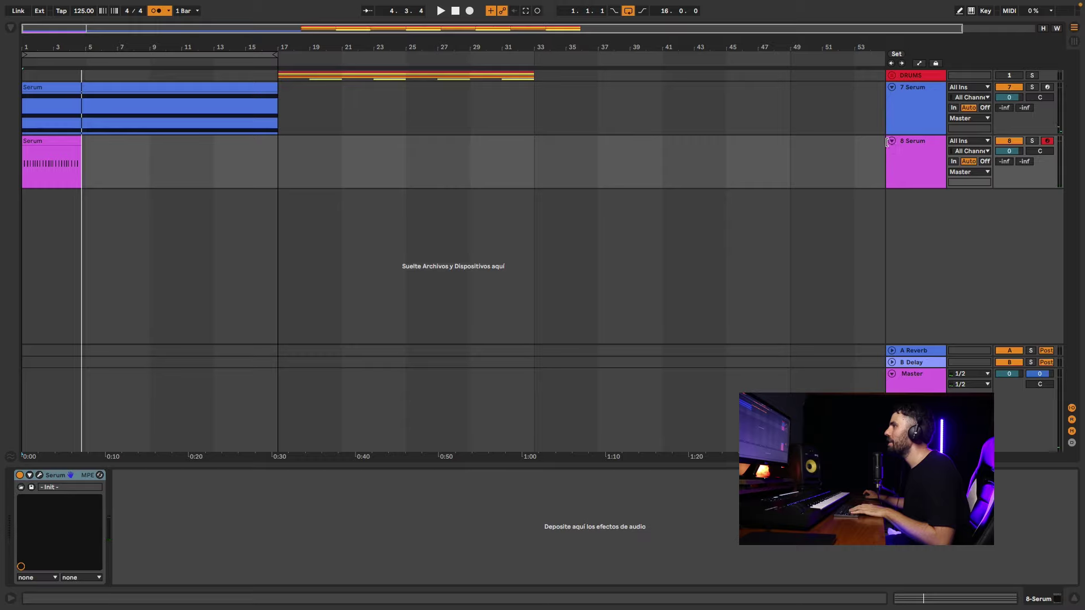
pyautogui.doubleClick(33, 164)
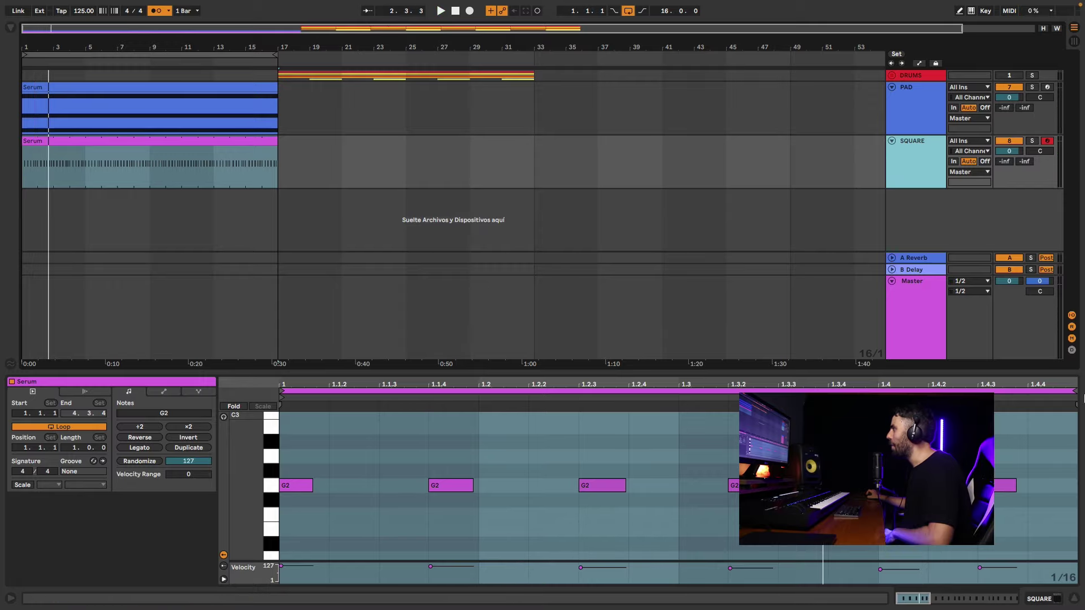
# - Reopen the SQUARE track's Serum and modulate the filter cutoff with LFO 1, shaped as a curved rising ramp at a 32 bar rate
pyautogui.click(1076, 600)
pyautogui.doubleClick(908, 165)
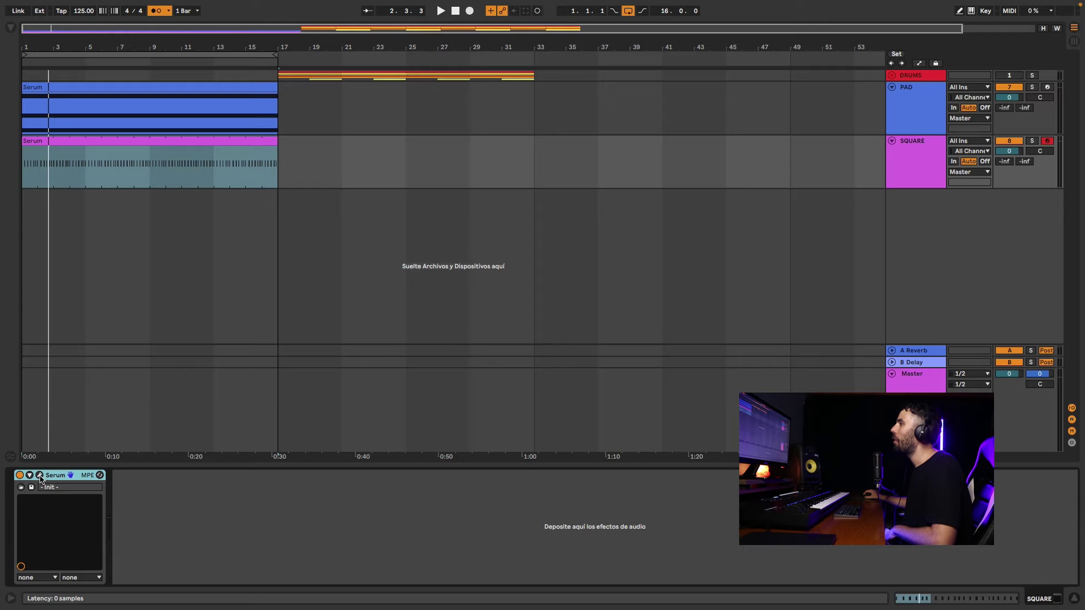
pyautogui.click(40, 479)
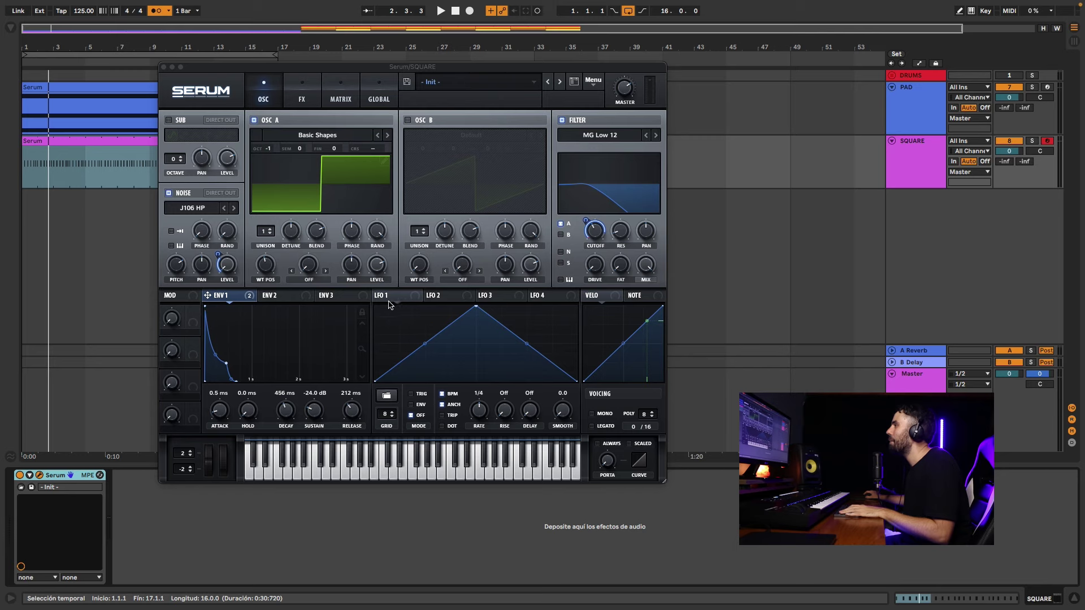
pyautogui.moveTo(384, 298); pyautogui.dragTo(594, 235)
pyautogui.moveTo(474, 309); pyautogui.dragTo(650, 295)
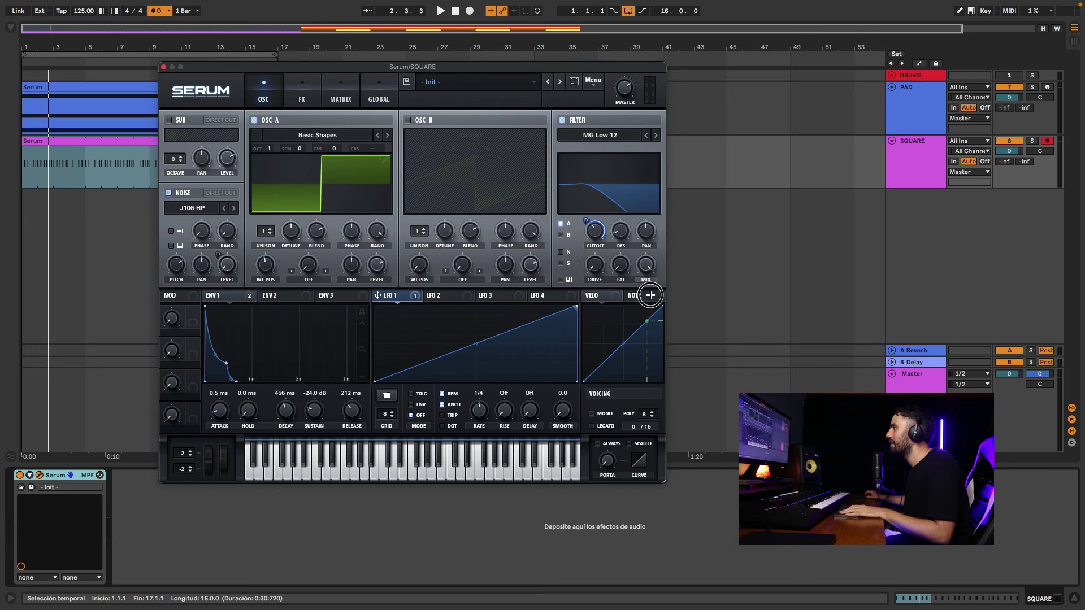
pyautogui.moveTo(475, 343); pyautogui.dragTo(477, 381)
pyautogui.moveTo(476, 418); pyautogui.dragTo(482, 486)
pyautogui.press('space')
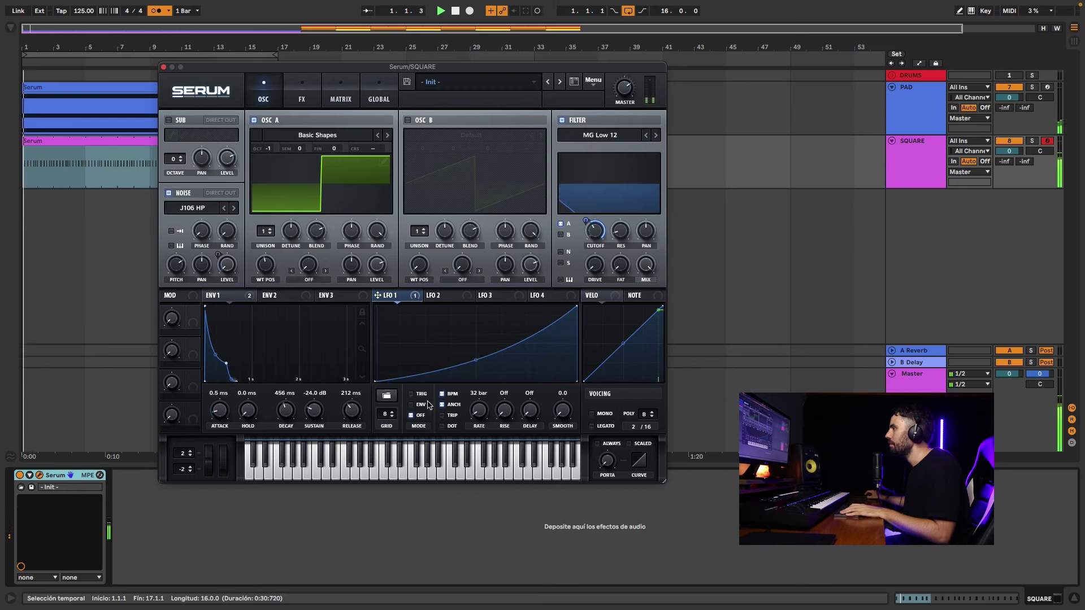
# - Modulate the reverb mix and the delay mix with LFO 1, using a delay amount of about 34, and close the synth window
pyautogui.click(301, 92)
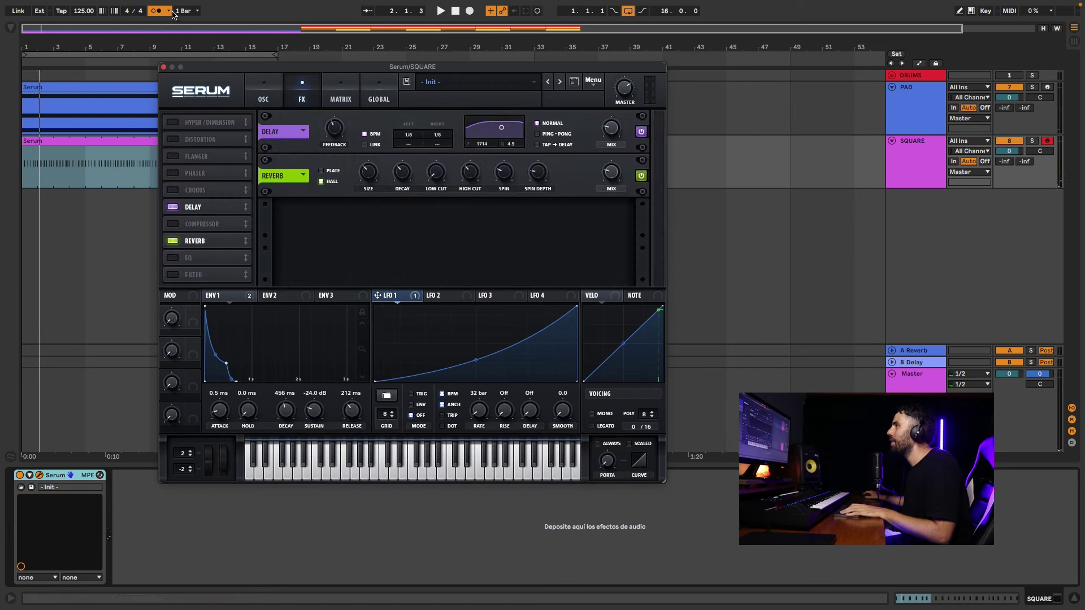
pyautogui.moveTo(402, 295); pyautogui.dragTo(605, 172)
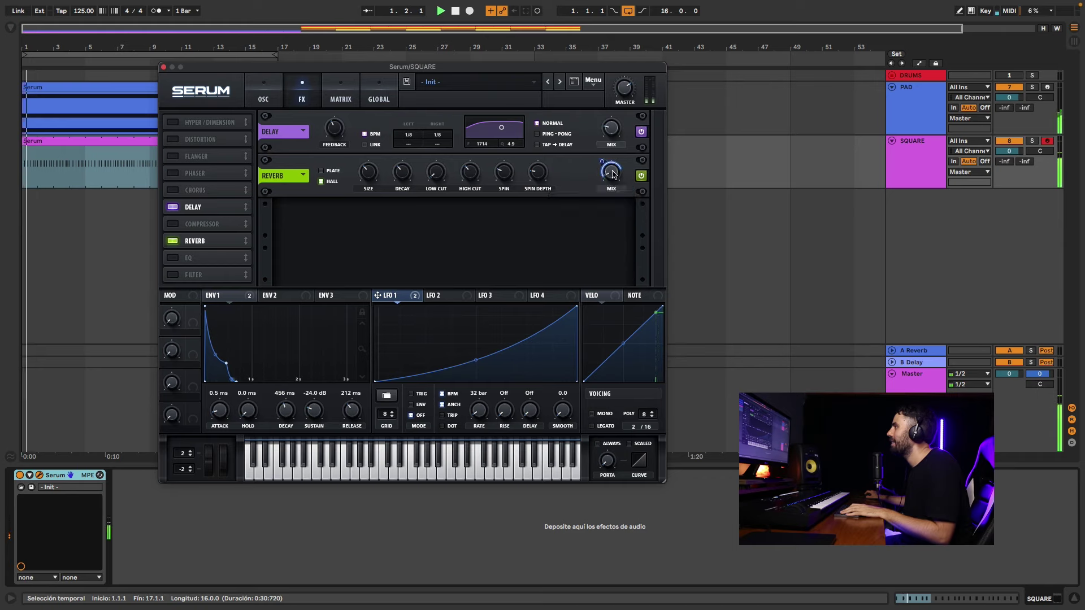
pyautogui.moveTo(605, 173); pyautogui.dragTo(605, 169)
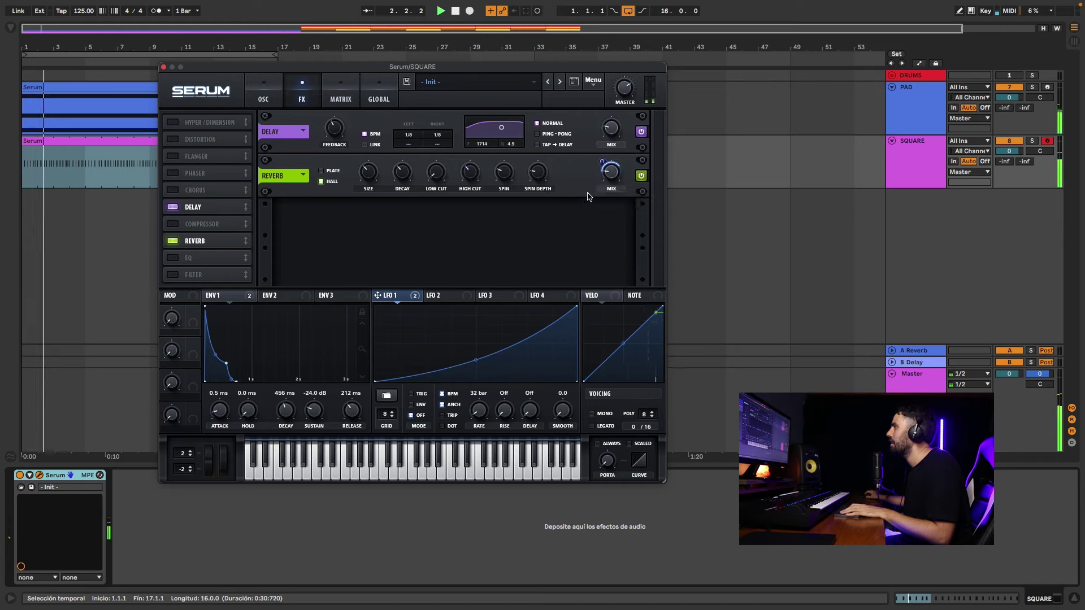
pyautogui.moveTo(389, 295); pyautogui.dragTo(608, 134)
pyautogui.press('space')
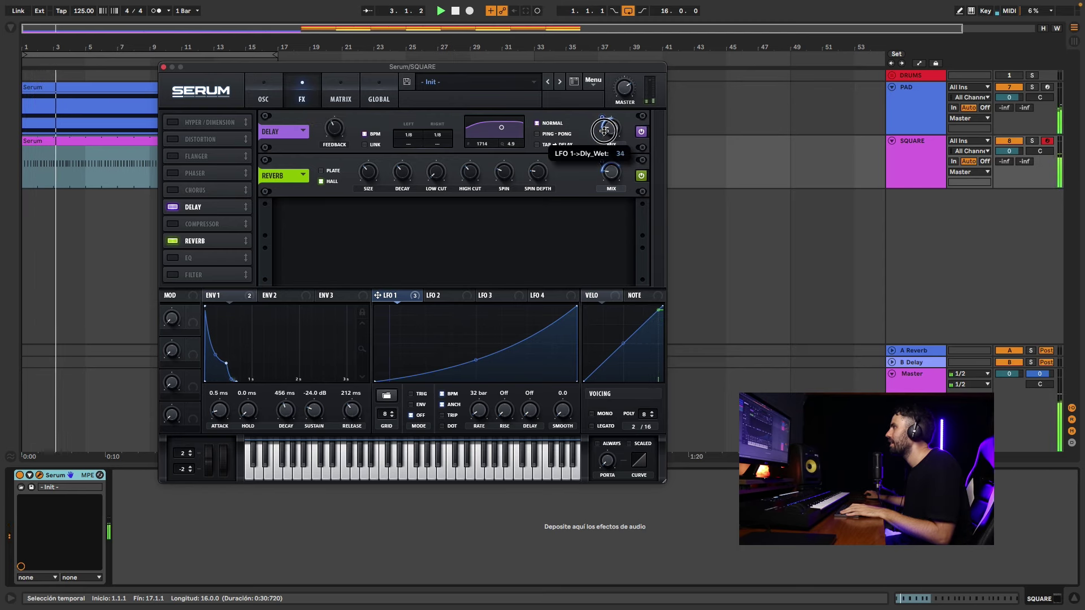
pyautogui.click(263, 96)
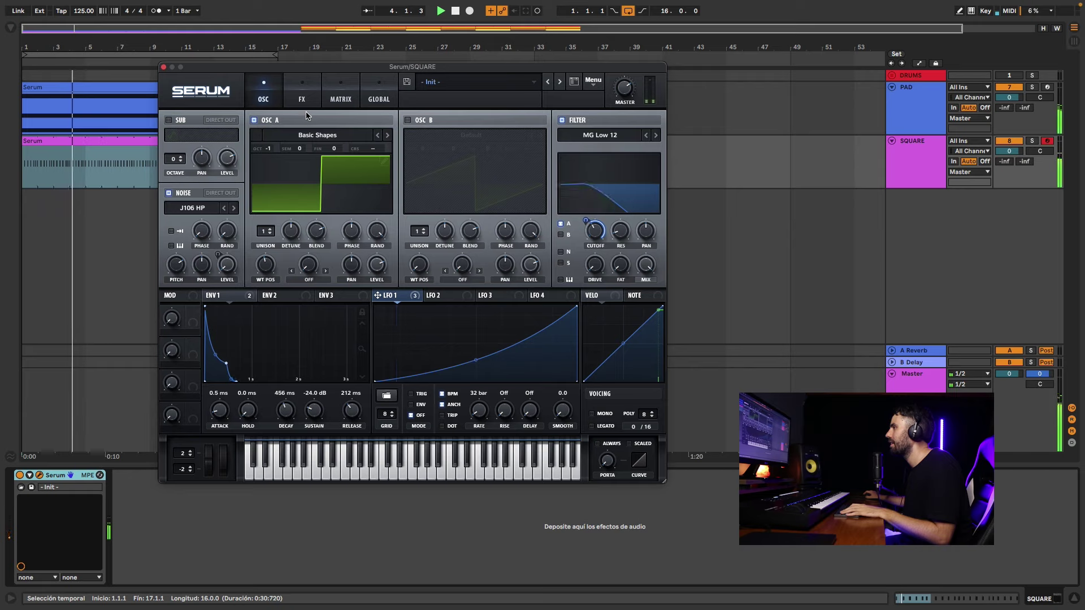
pyautogui.click(163, 67)
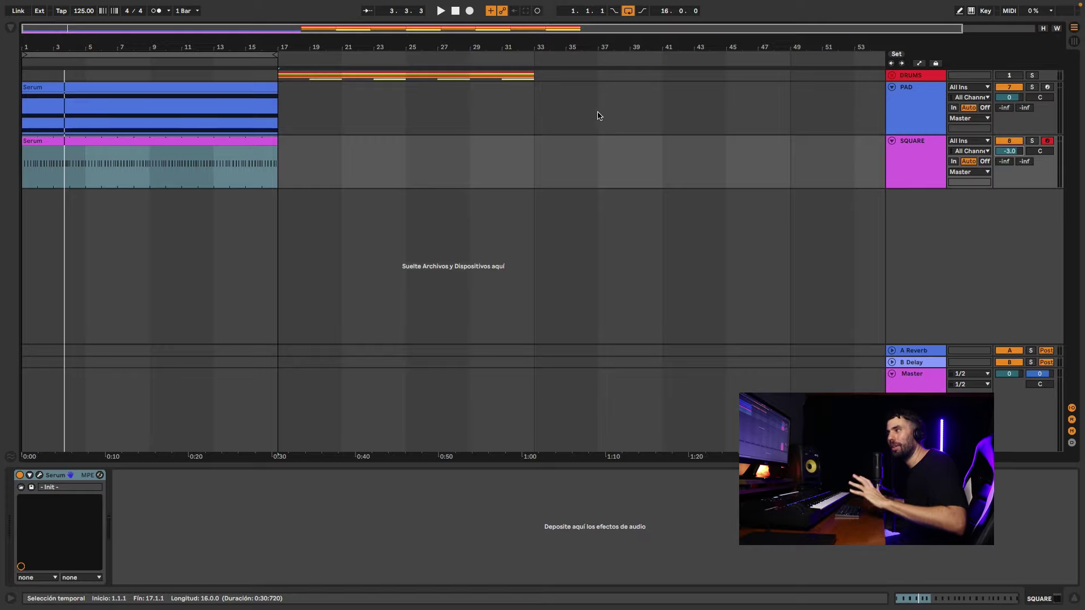
# - Add a third Serum instrument from the INSTRUMENTS collection on a new track below SQUARE and hide the browser
pyautogui.click(10, 26)
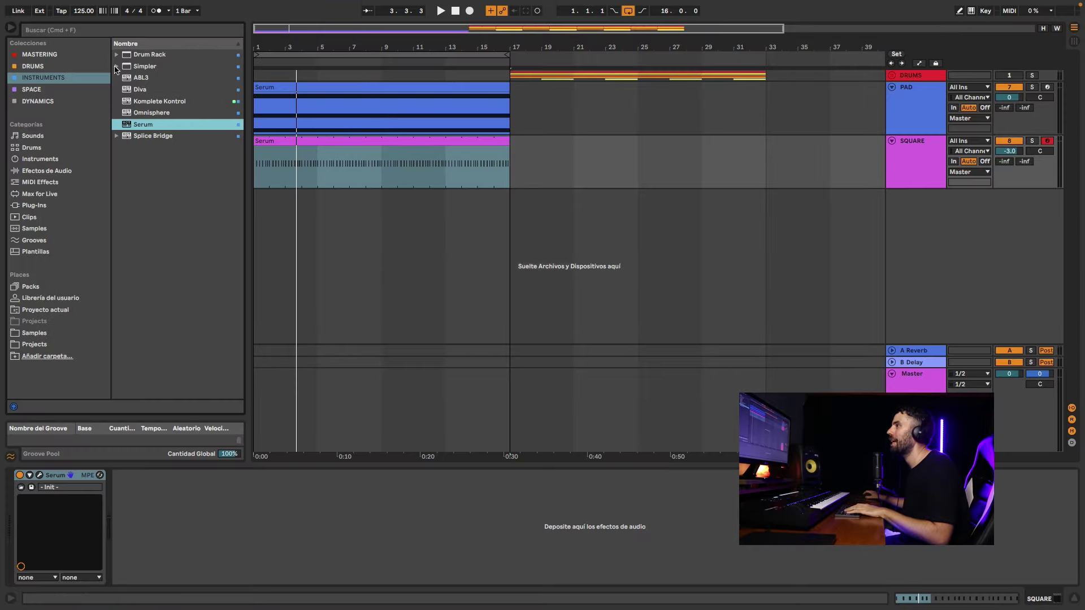
pyautogui.moveTo(149, 126); pyautogui.dragTo(837, 206)
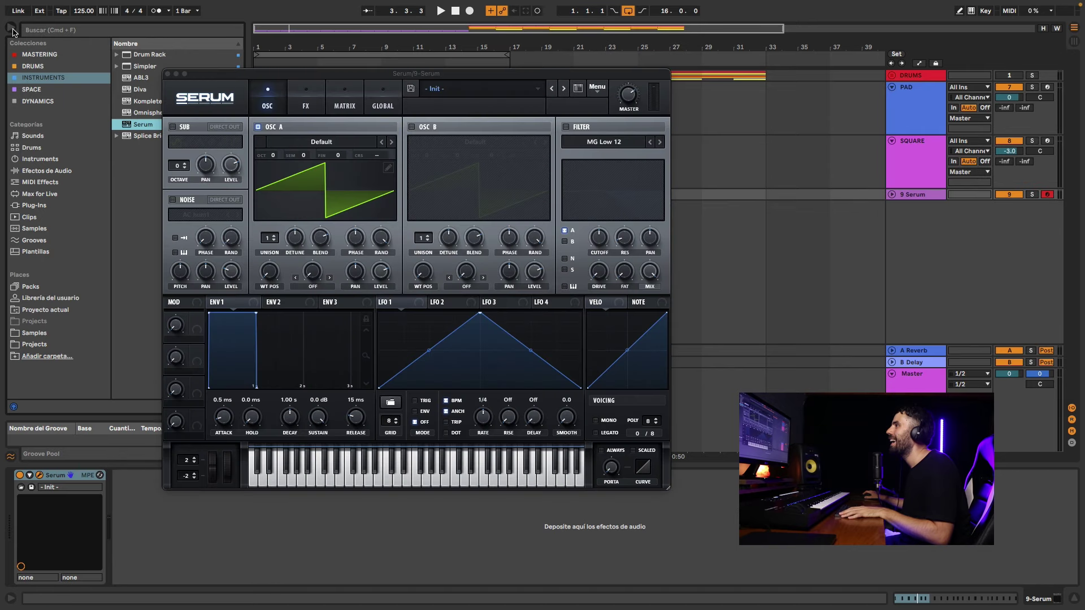
pyautogui.click(11, 27)
# - Load the Basic Shapes wavetable in the new synth's oscillator A and set its semitone offset to +12
pyautogui.click(337, 142)
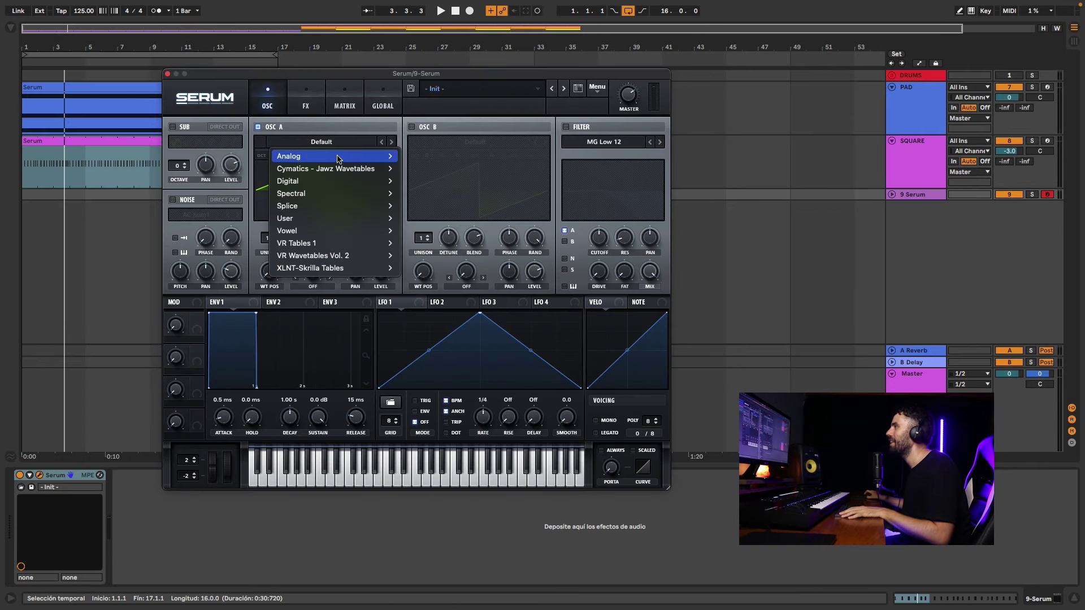
pyautogui.moveTo(337, 159)
pyautogui.click(449, 150)
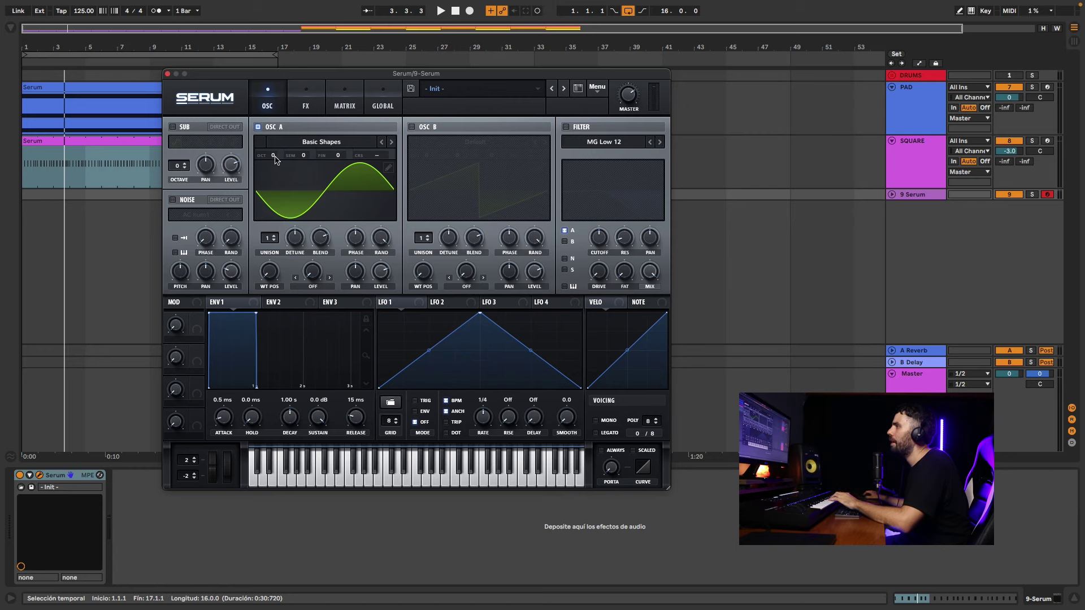
pyautogui.moveTo(274, 157); pyautogui.dragTo(303, 165)
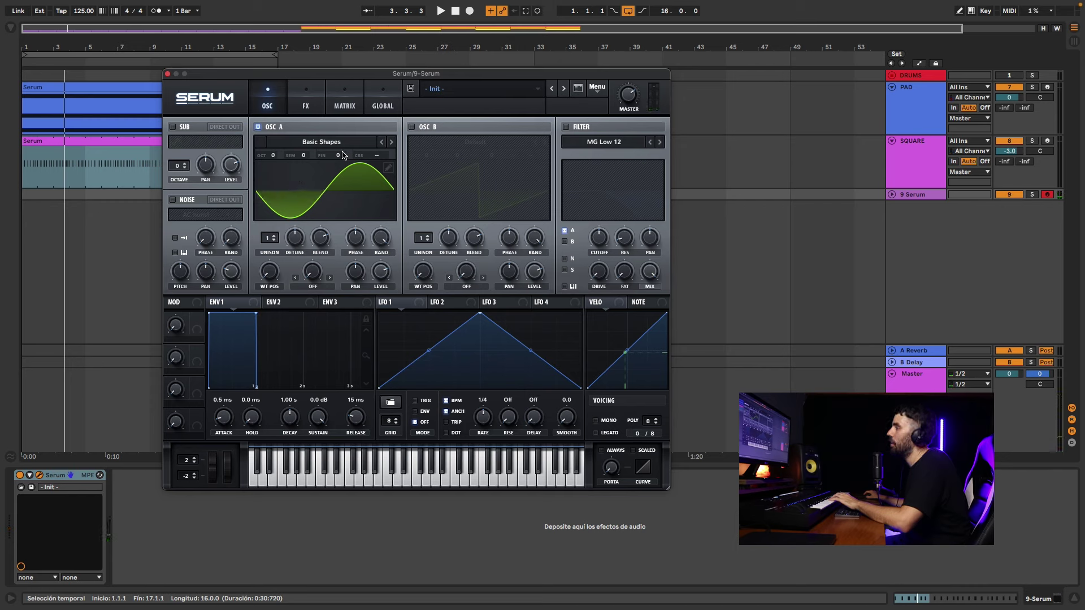
pyautogui.moveTo(303, 158); pyautogui.dragTo(317, 98)
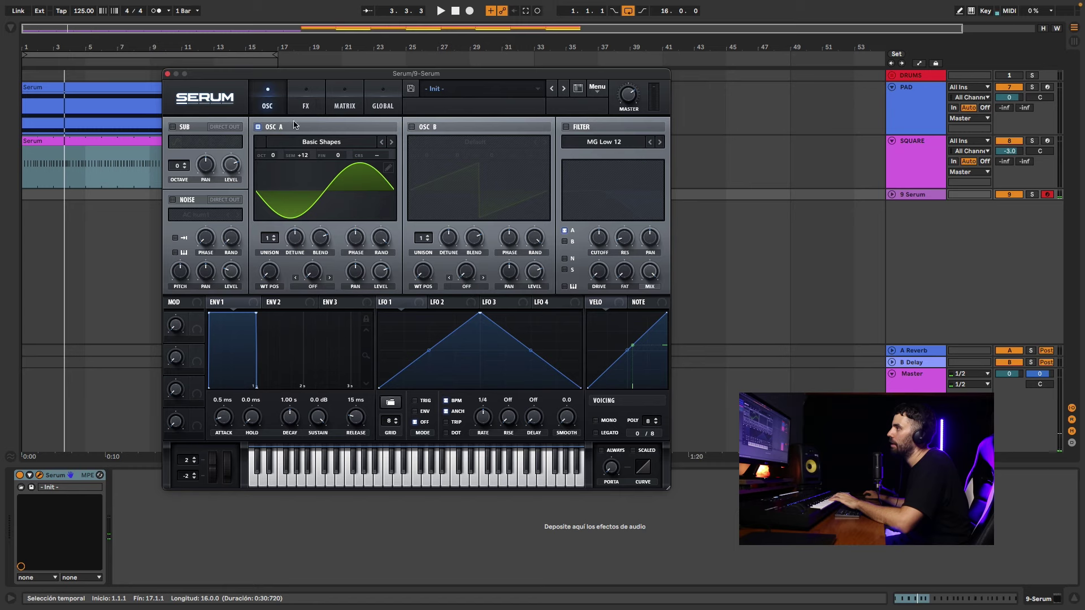
# - Reset oscillator A's semitone offset to 0 and modulate its coarse pitch with LFO 1, shaped as a falling curve in ENV mode
pyautogui.moveTo(310, 158); pyautogui.dragTo(313, 231)
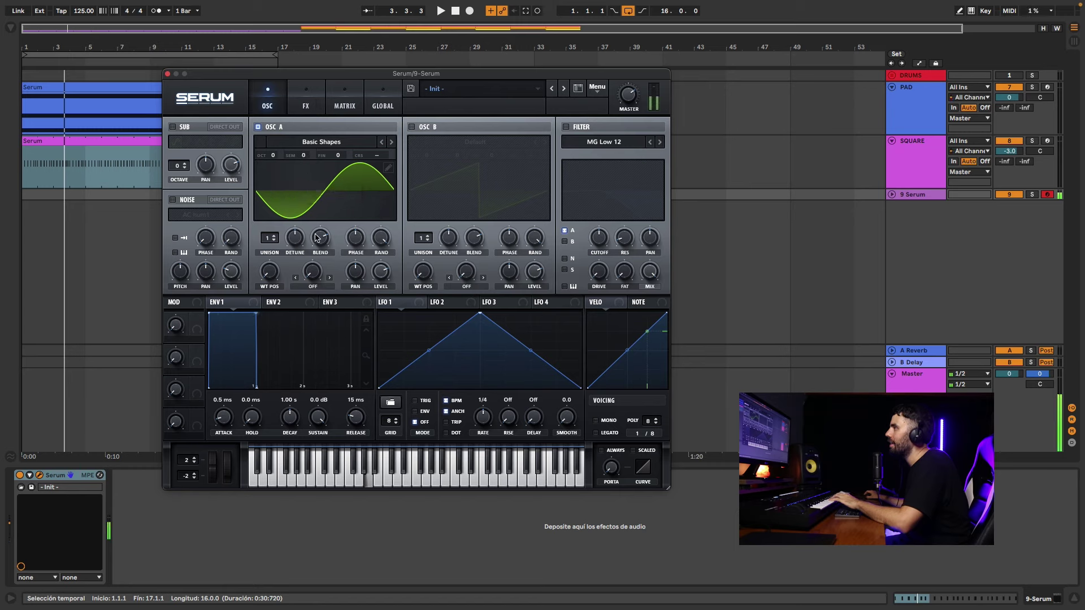
pyautogui.moveTo(338, 158)
pyautogui.mouseDown()
pyautogui.moveTo(343, 134)
pyautogui.moveTo(343, 201)
pyautogui.moveTo(346, 169)
pyautogui.mouseUp()
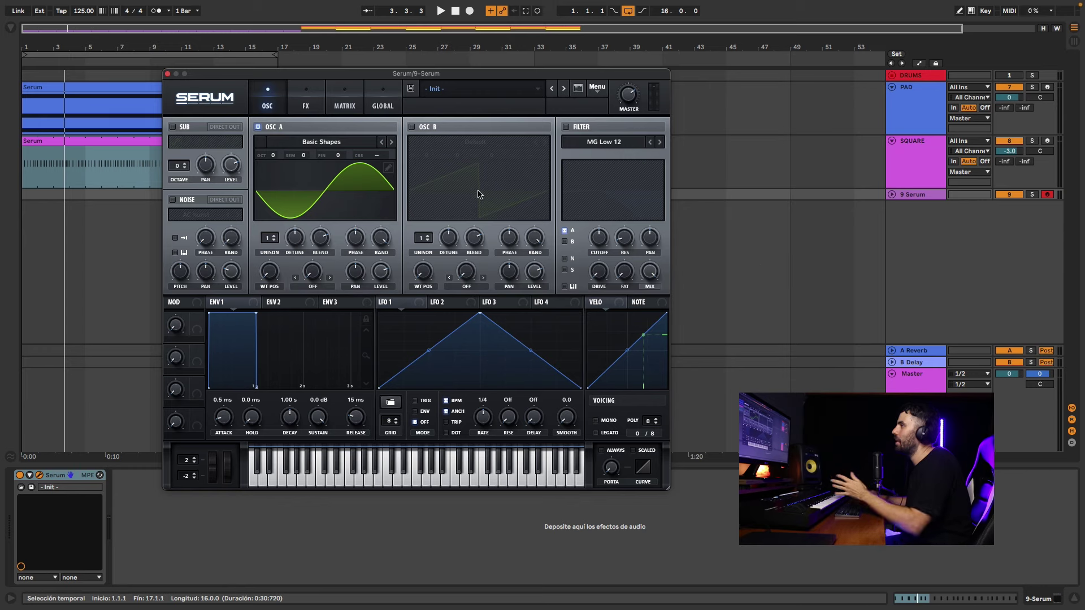
pyautogui.moveTo(375, 155); pyautogui.dragTo(418, 197)
pyautogui.moveTo(482, 315); pyautogui.dragTo(378, 315)
pyautogui.moveTo(489, 356)
pyautogui.mouseDown()
pyautogui.moveTo(476, 358)
pyautogui.moveTo(479, 374)
pyautogui.mouseUp()
pyautogui.moveTo(378, 321); pyautogui.dragTo(378, 157)
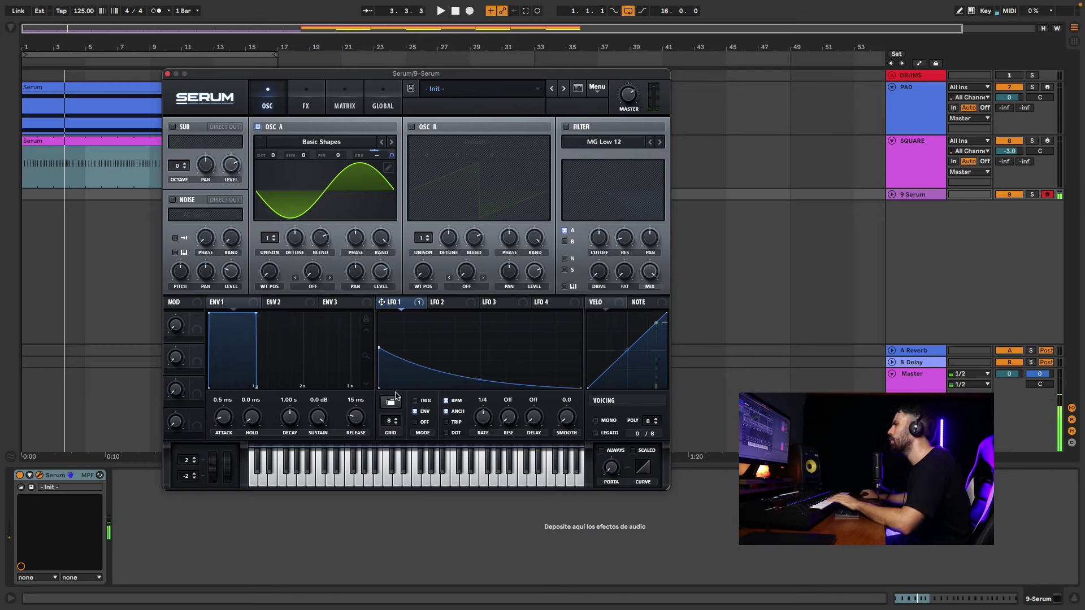
# - Enable Serum's distortion with the drive at about 77%, set envelope 1's release to 2.10 s, and close the synth window
pyautogui.click(308, 103)
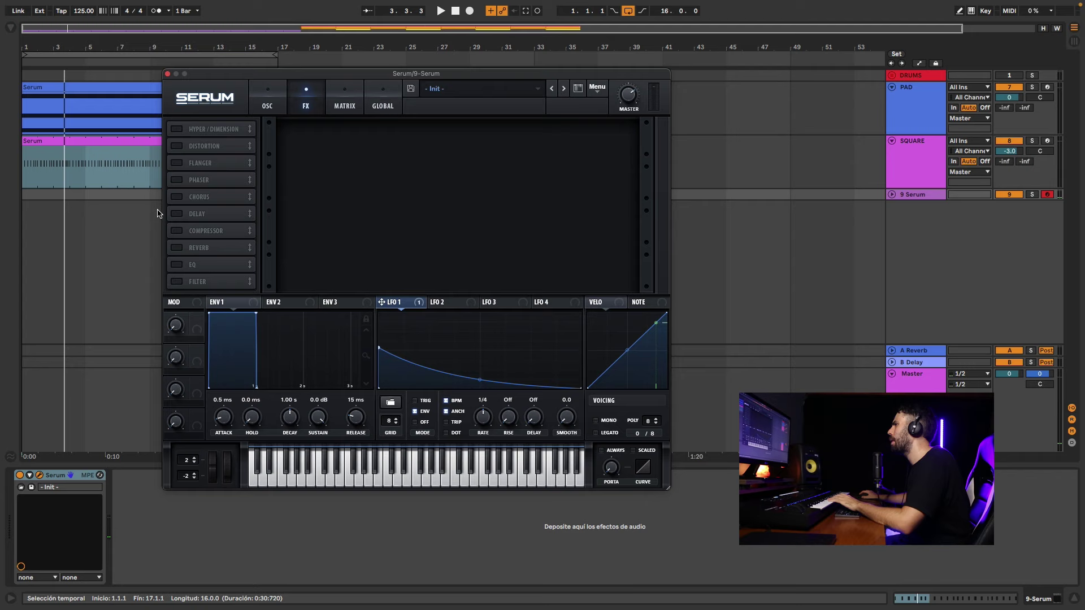
pyautogui.click(177, 146)
pyautogui.moveTo(542, 141); pyautogui.dragTo(553, 85)
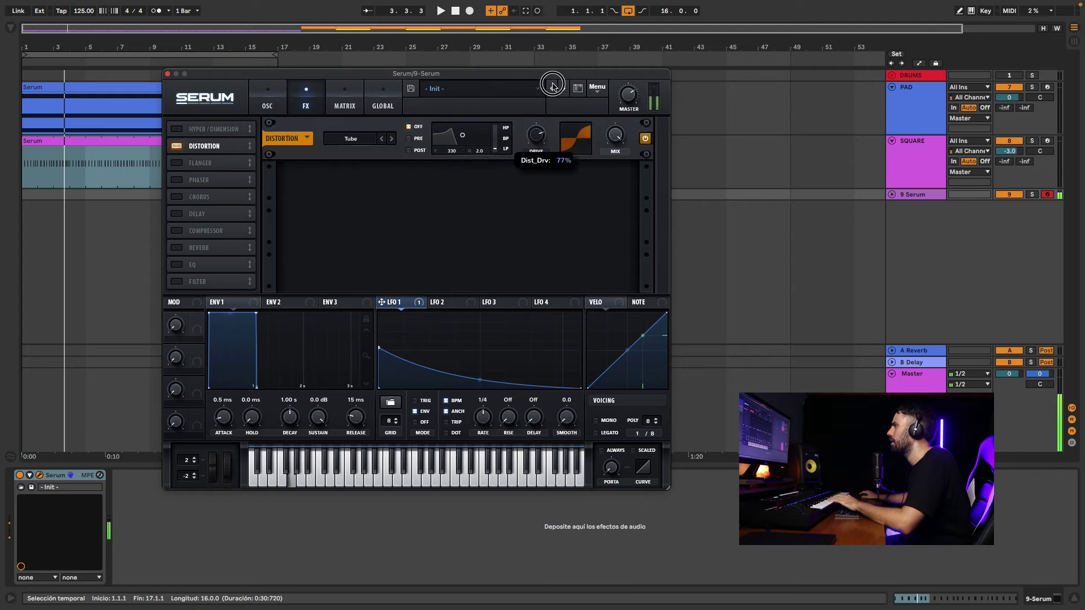
pyautogui.click(268, 103)
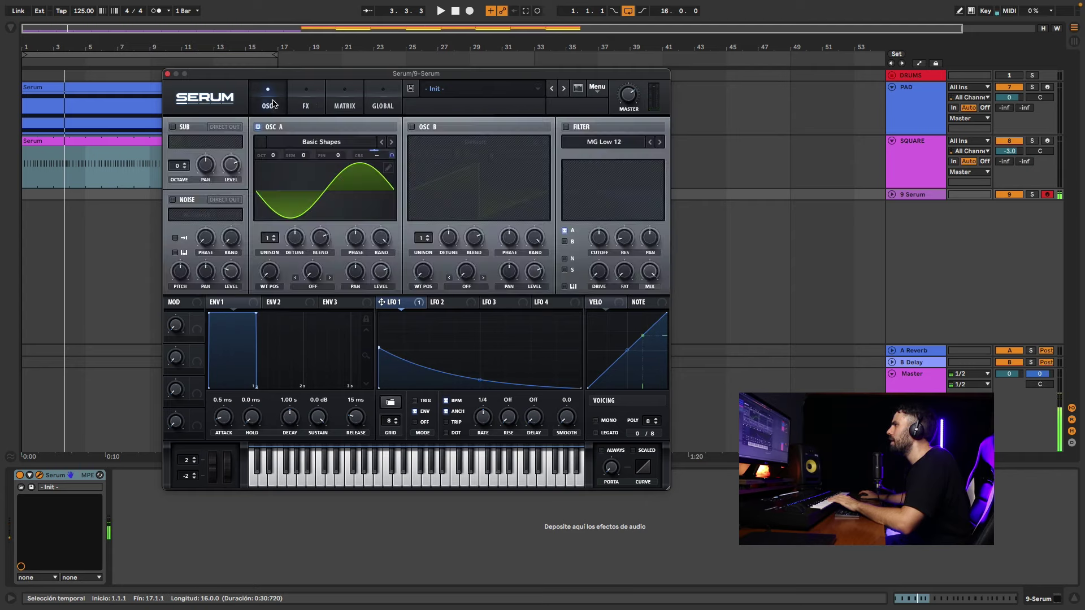
pyautogui.moveTo(362, 420); pyautogui.dragTo(372, 385)
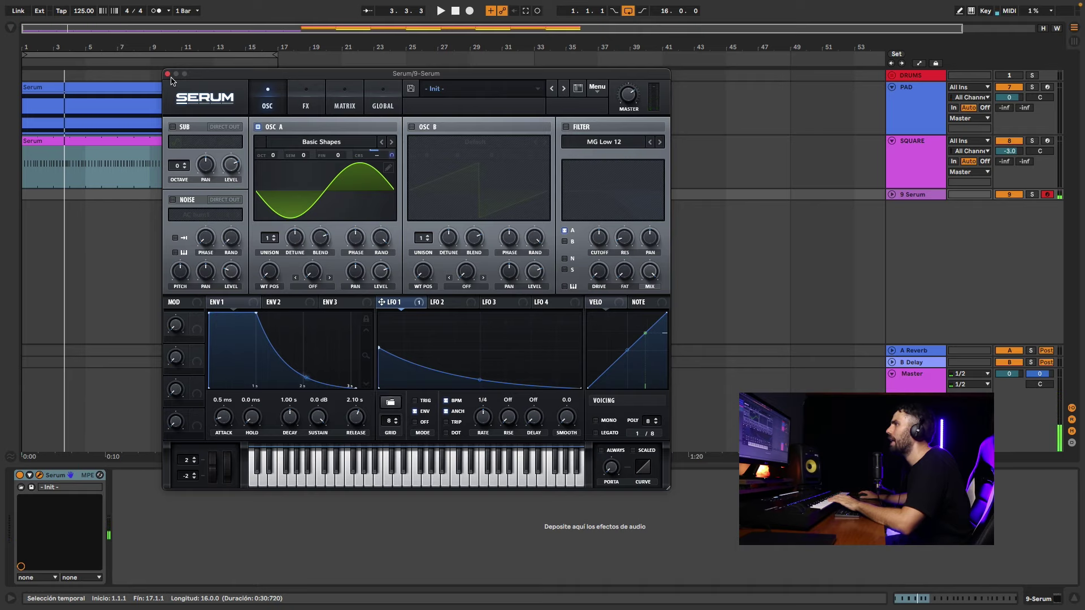
pyautogui.click(167, 74)
# - Unfold the third Serum track and insert an empty MIDI clip covering its first 16 bars
pyautogui.click(97, 191)
pyautogui.click(49, 192)
pyautogui.click(891, 195)
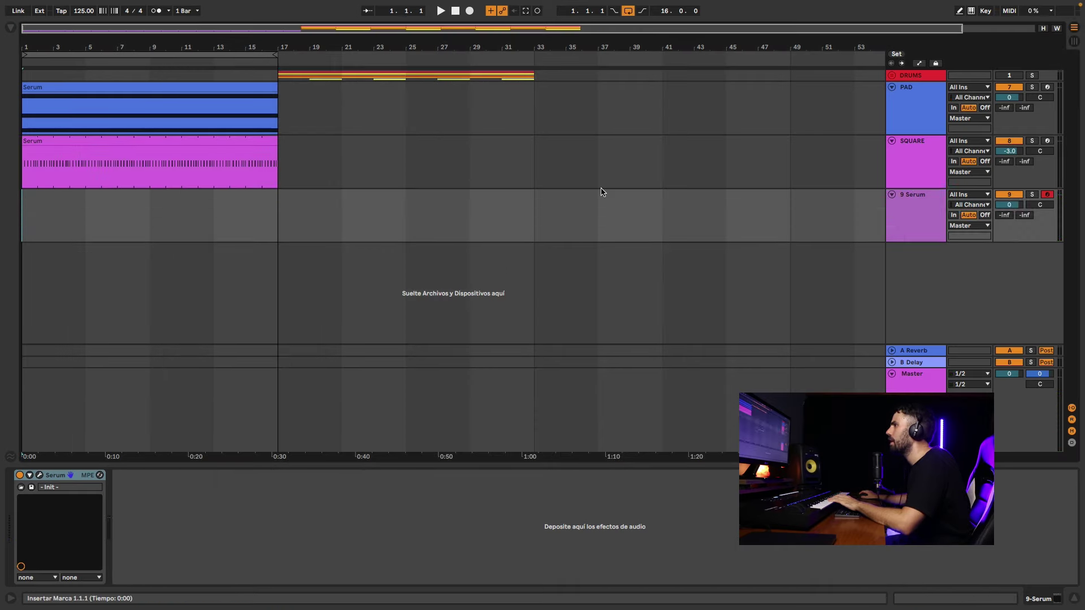
pyautogui.moveTo(287, 228); pyautogui.dragTo(28, 227)
pyautogui.rightClick(101, 217)
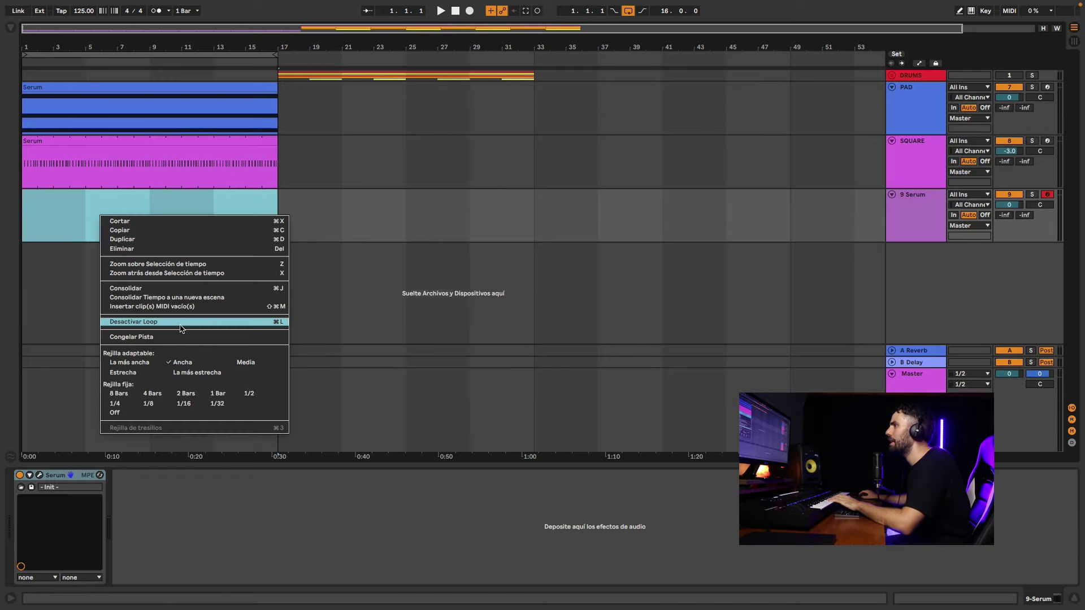
pyautogui.click(183, 307)
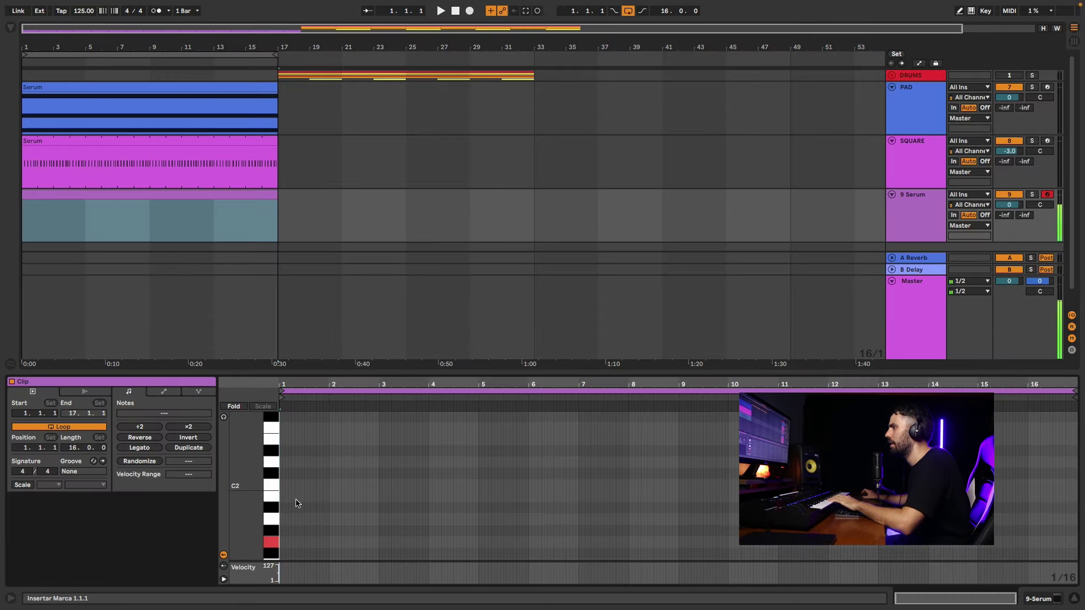
# - Add a one-bar G1 note at the start of the clip and lower the track volume to -6.0 during playback
pyautogui.doubleClick(281, 546)
pyautogui.moveTo(281, 543); pyautogui.dragTo(327, 543)
pyautogui.press('space')
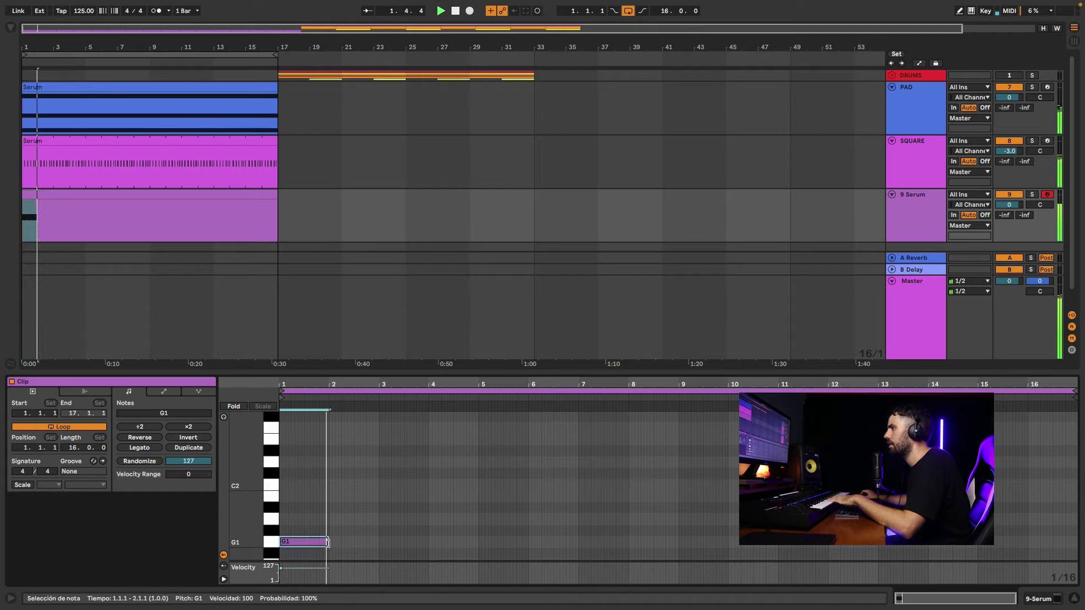
pyautogui.moveTo(1007, 206); pyautogui.dragTo(1007, 220)
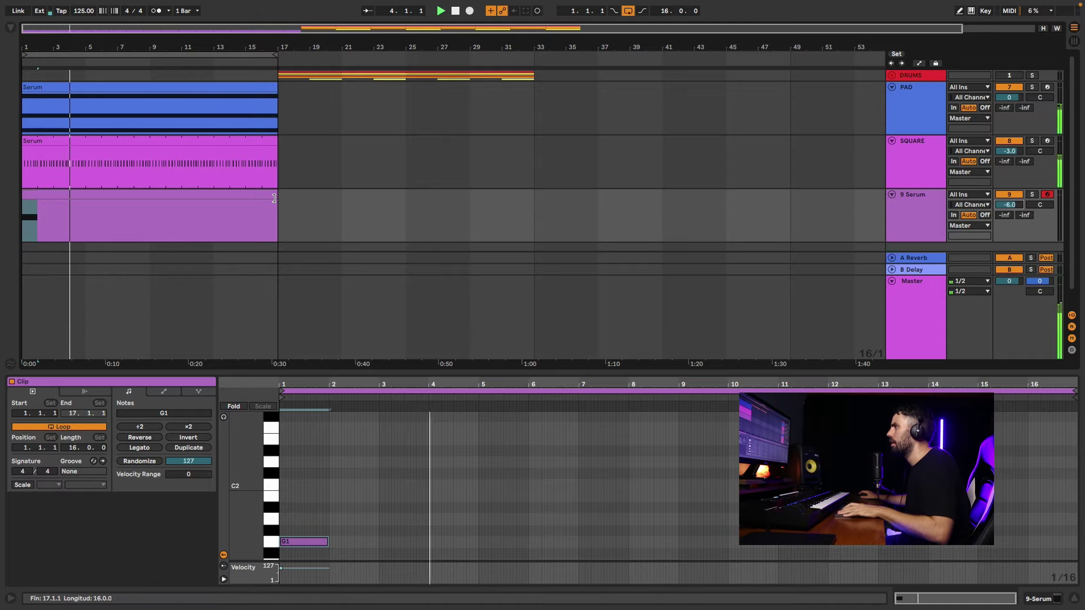
# - Shorten the G1 clip to four bars and duplicate it three times to fill the 16 bars
pyautogui.moveTo(274, 198); pyautogui.dragTo(24, 196)
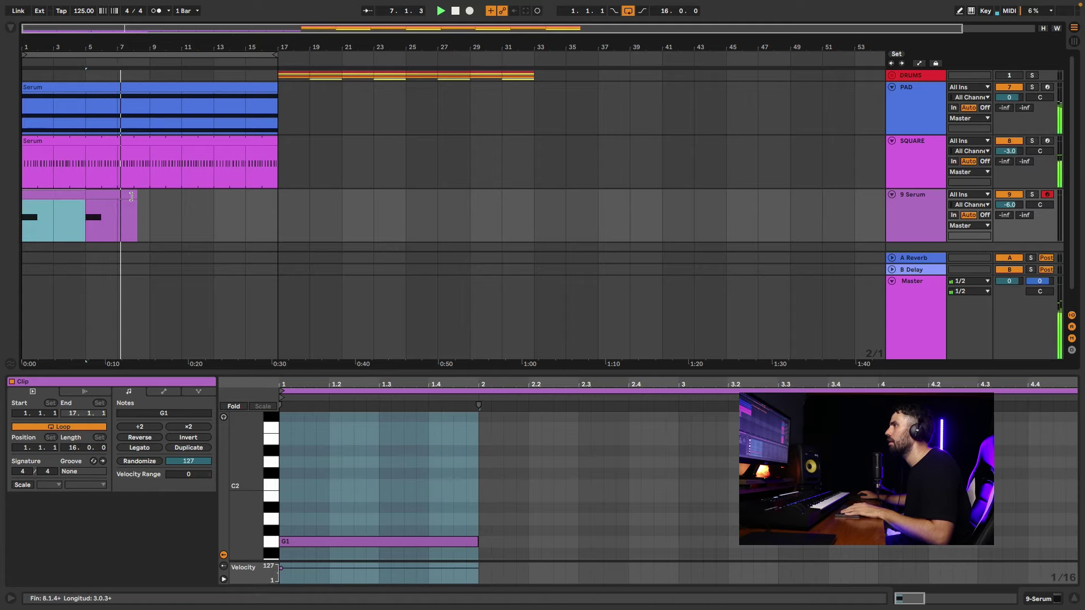
pyautogui.hotkey('ctrl', 'd')
pyautogui.hotkey('ctrl', 'd')
pyautogui.hotkey('ctrl', 'd')
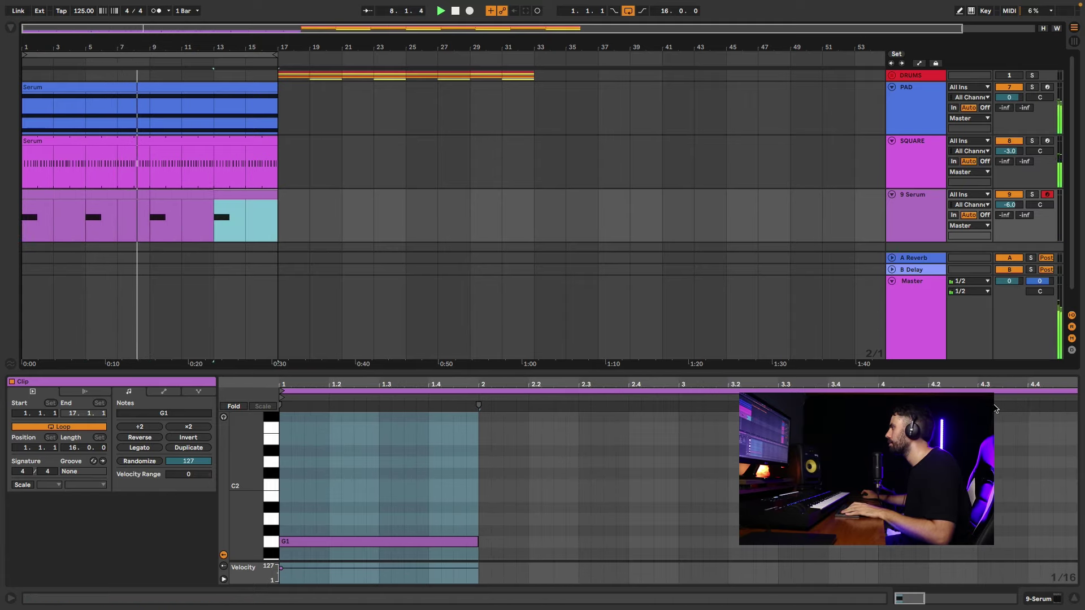
# - Add a fourth Serum instrument on a new track below the third one and open its synth window
pyautogui.hotkey('ctrl', 'alt', 'l')
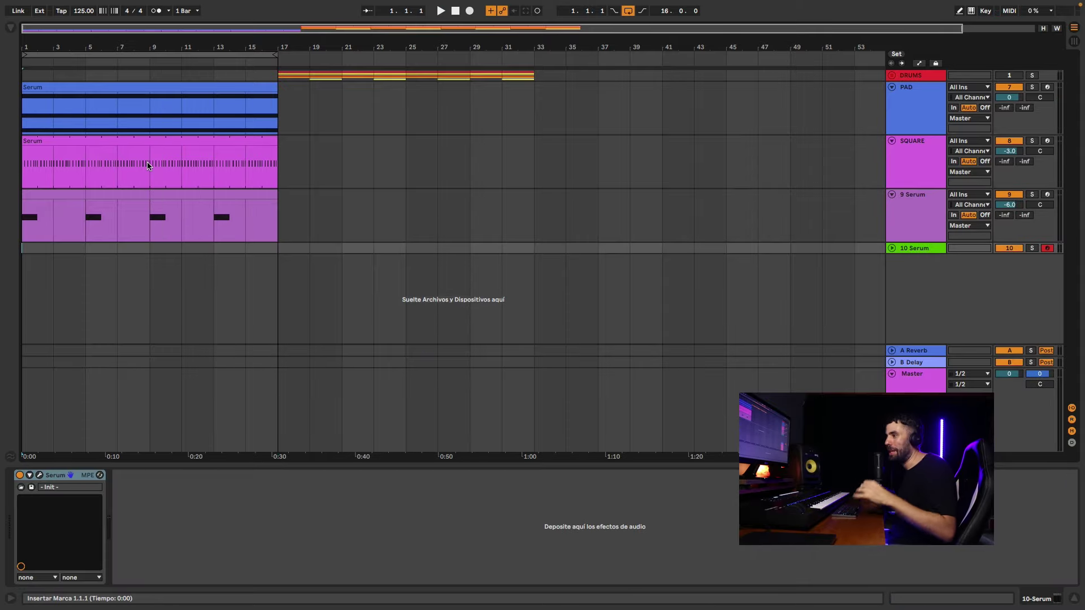
pyautogui.click(15, 27)
pyautogui.click(15, 28)
pyautogui.click(39, 475)
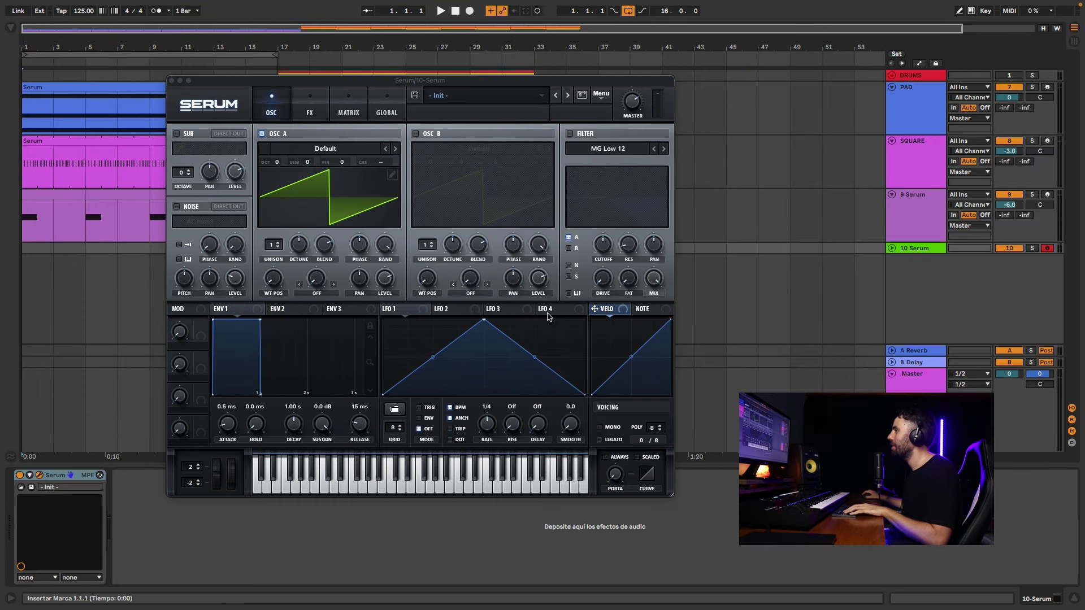
# - Load the Basic Shapes wavetable from Analog in oscillator A and move the wavetable position to the saw shape
pyautogui.click(335, 157)
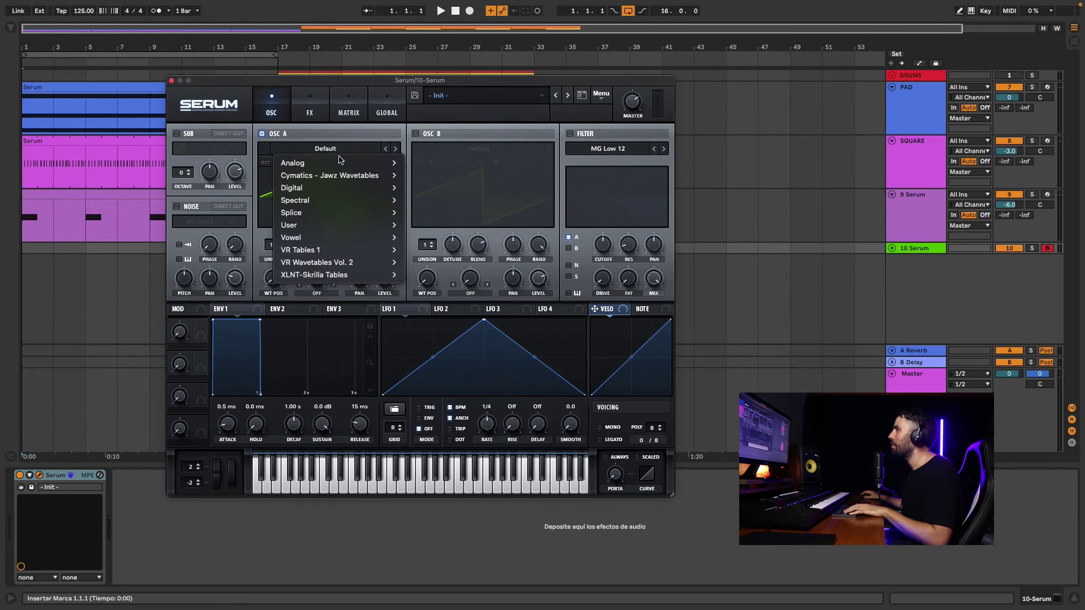
pyautogui.moveTo(339, 163)
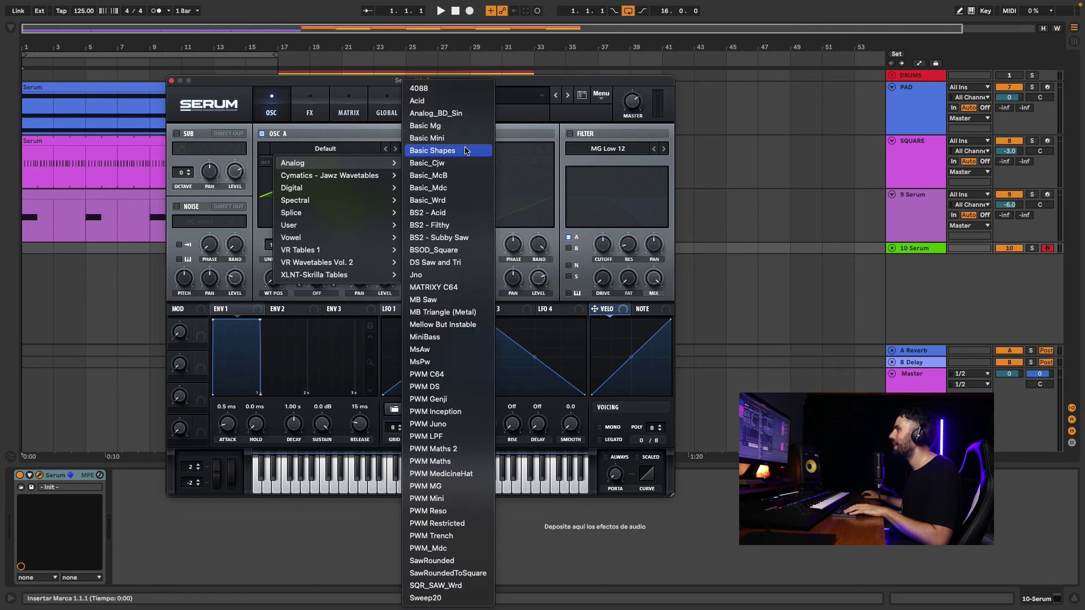
pyautogui.click(455, 150)
pyautogui.moveTo(273, 280); pyautogui.dragTo(273, 254)
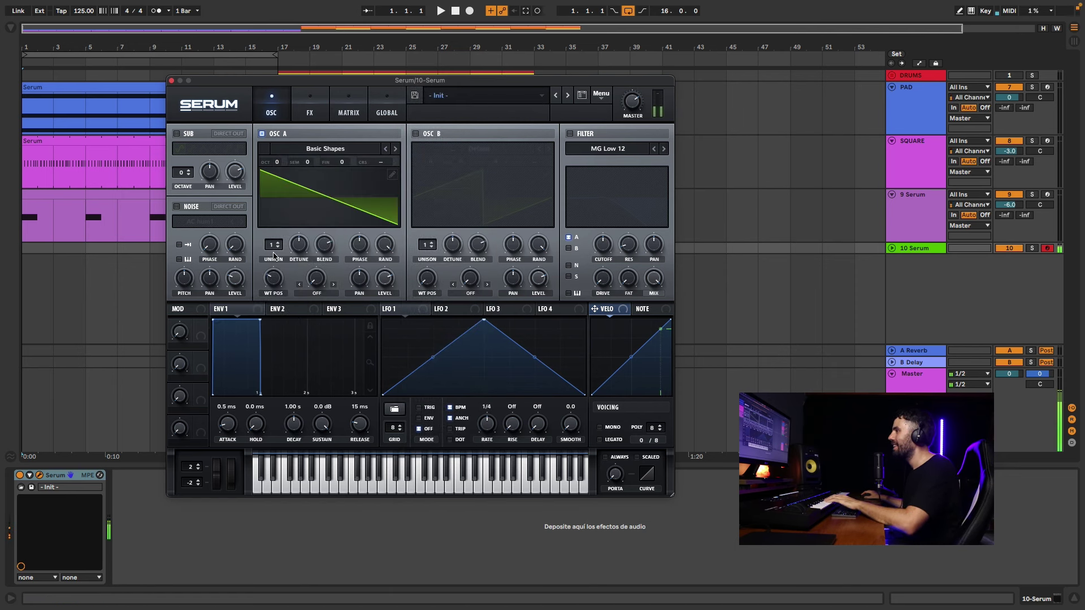
# - Draw a stepped pattern in LFO 1, assign it to oscillator A's semitone offset, and set the LFO rate to bar
pyautogui.click(418, 308)
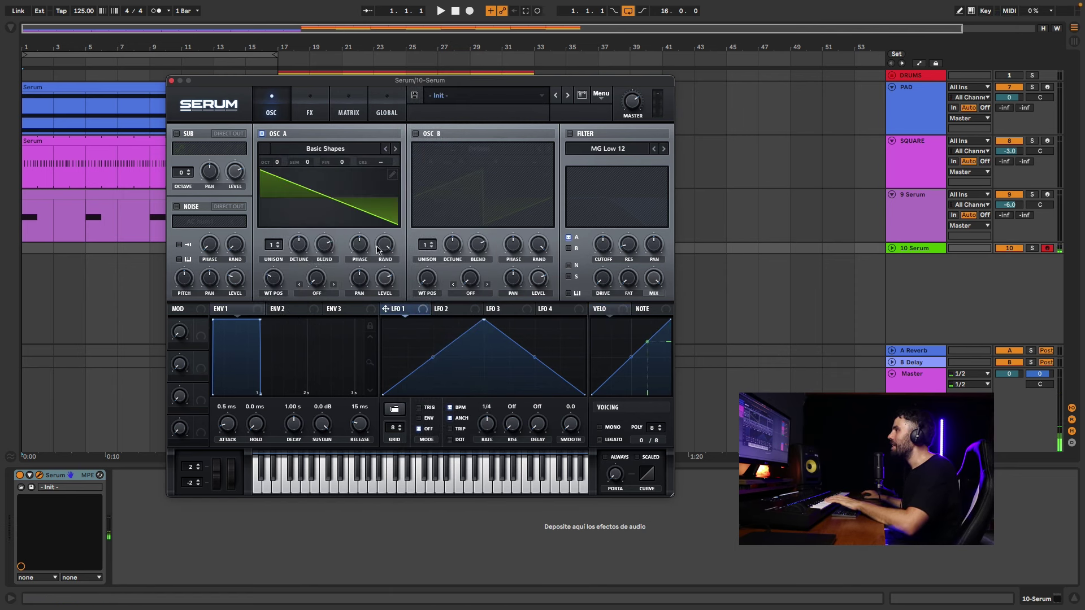
pyautogui.moveTo(308, 164); pyautogui.dragTo(324, 182)
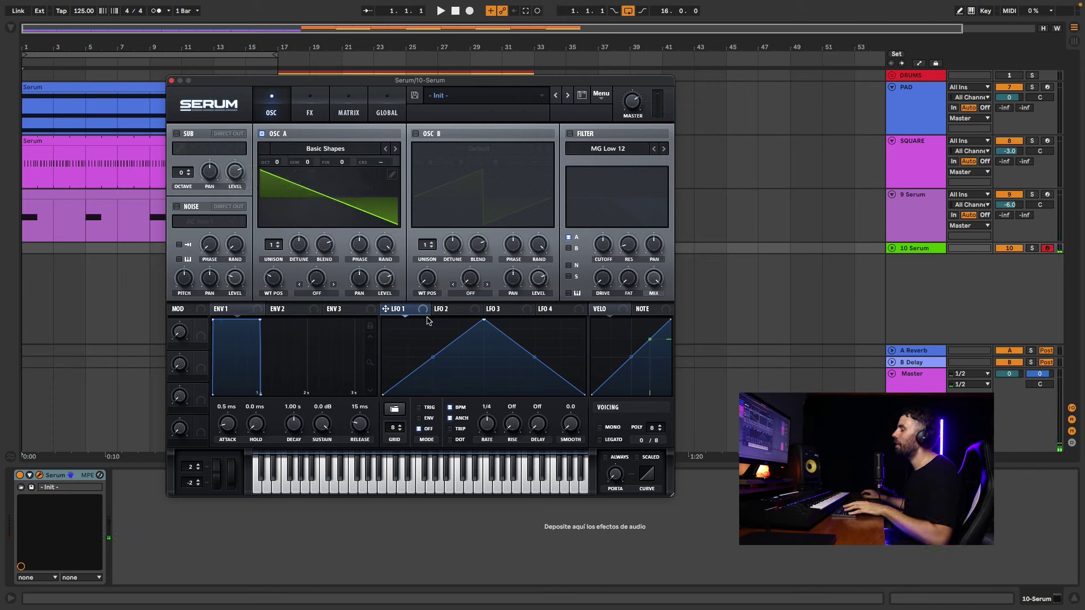
pyautogui.moveTo(392, 371)
pyautogui.mouseDown()
pyautogui.moveTo(399, 357)
pyautogui.moveTo(447, 377)
pyautogui.mouseUp()
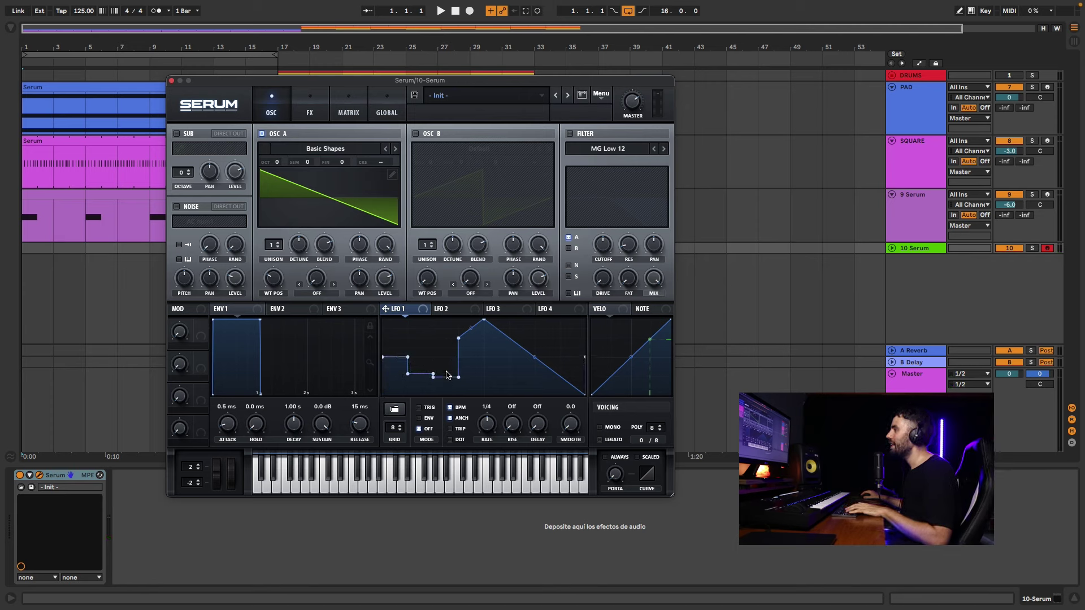
pyautogui.moveTo(407, 308); pyautogui.dragTo(312, 162)
pyautogui.moveTo(485, 424); pyautogui.dragTo(486, 434)
# - Insert an empty 8-bar MIDI clip at the start of the new Serum track and close the synth window
pyautogui.moveTo(149, 249); pyautogui.dragTo(25, 247)
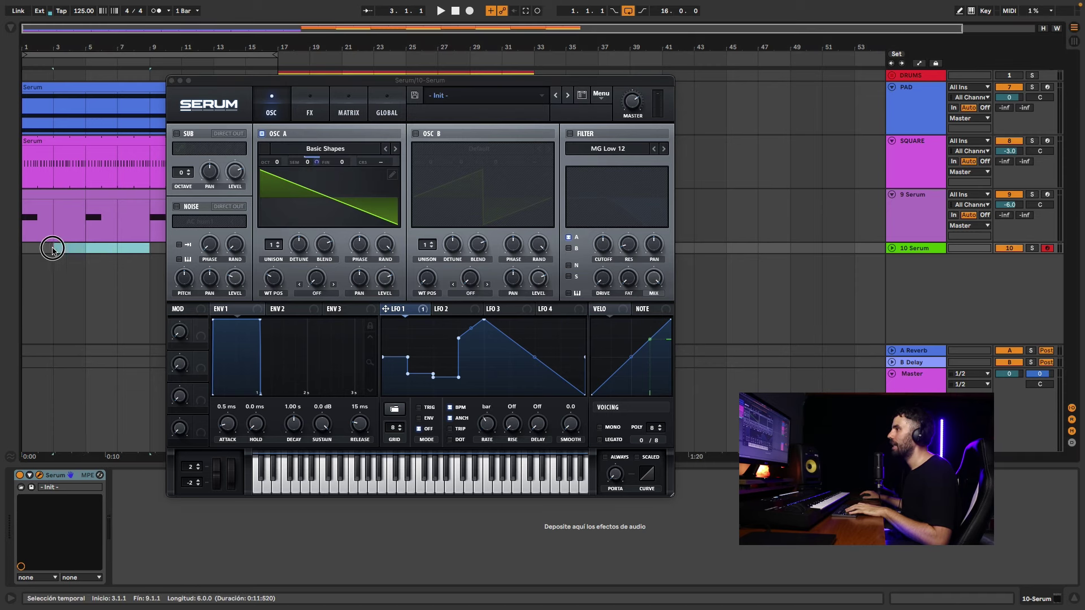
pyautogui.rightClick(43, 253)
pyautogui.click(94, 343)
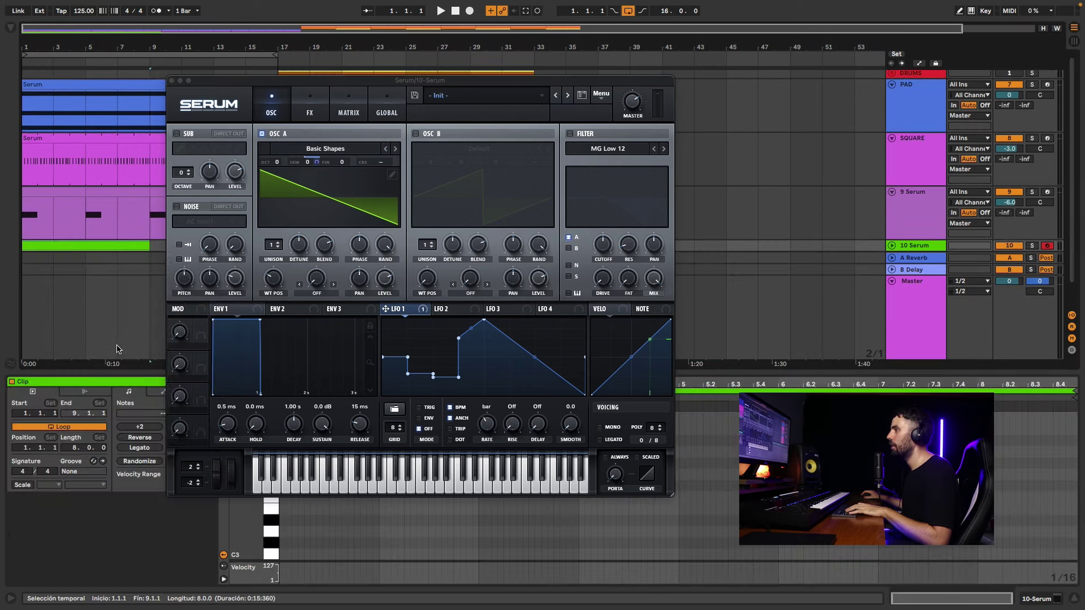
pyautogui.click(171, 81)
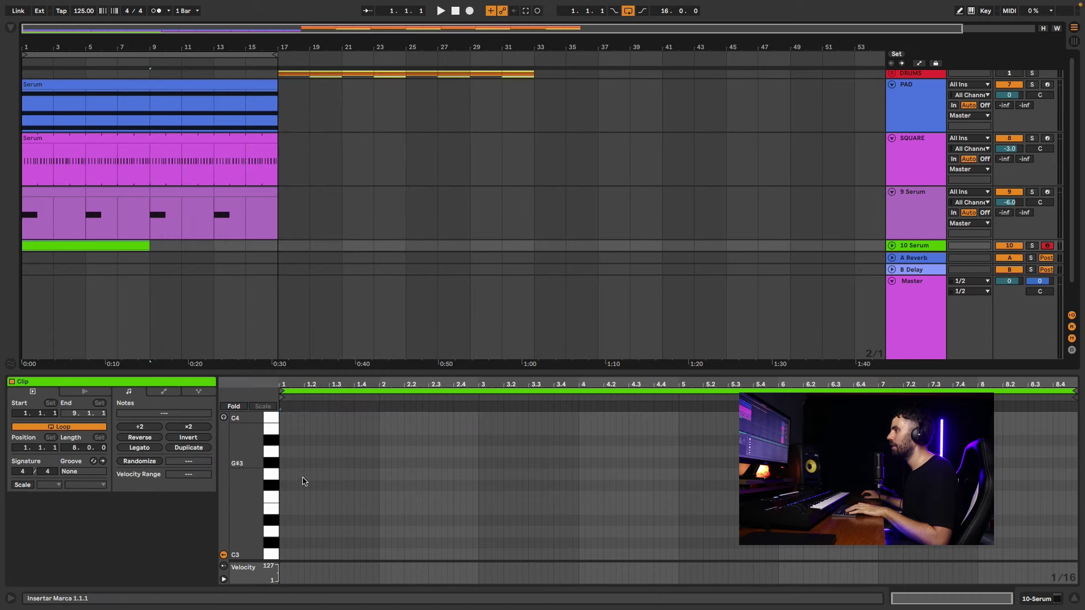
# - Add a G3 note at the clip's start, extend it across the whole clip with Legato, and play it back
pyautogui.doubleClick(284, 475)
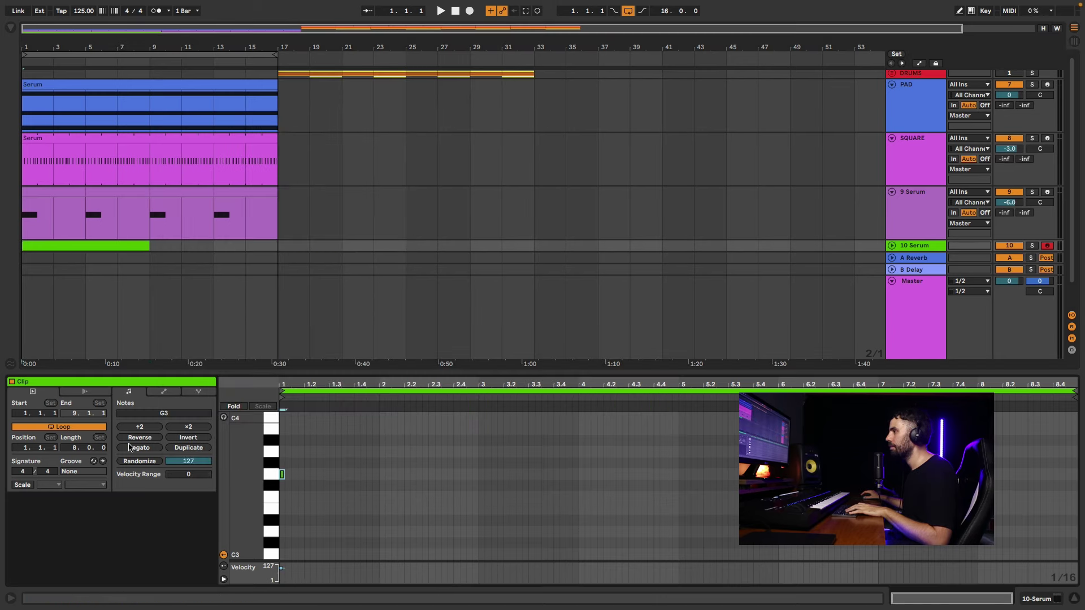
pyautogui.click(140, 447)
pyautogui.press('space')
# - Reopen the new track's Serum, check the modulation matrix, and increase the LFO 1 amount on oscillator A's semitone offset
pyautogui.click(911, 246)
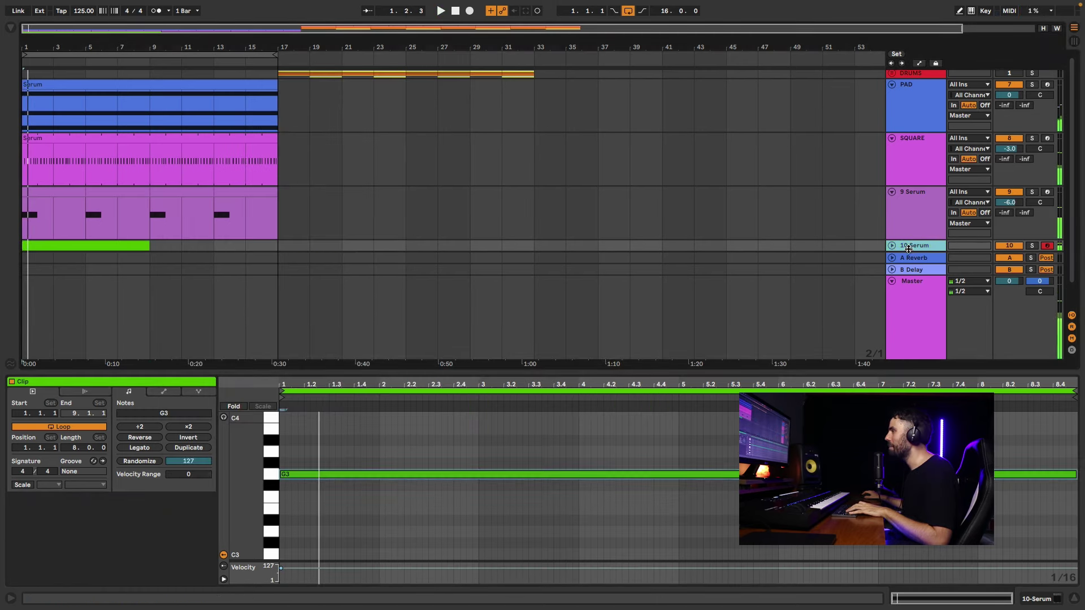
pyautogui.doubleClick(911, 246)
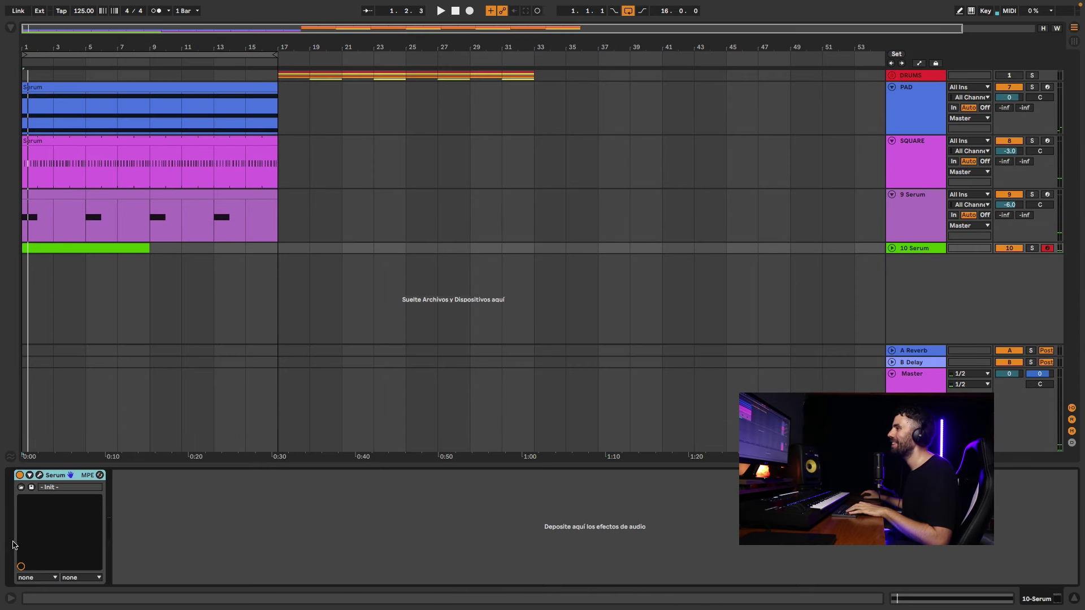
pyautogui.click(39, 475)
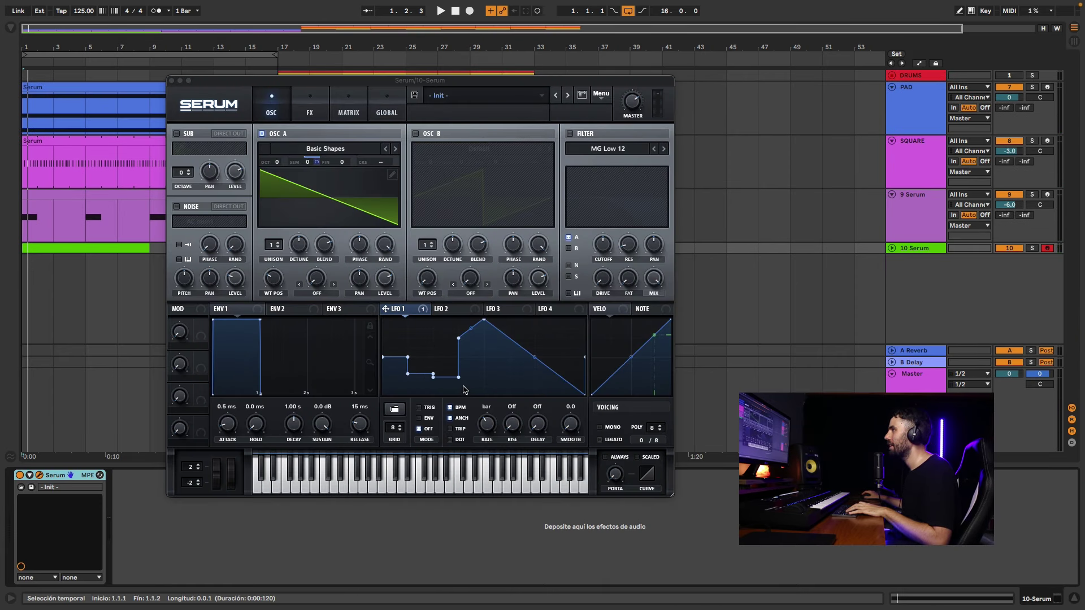
pyautogui.click(350, 113)
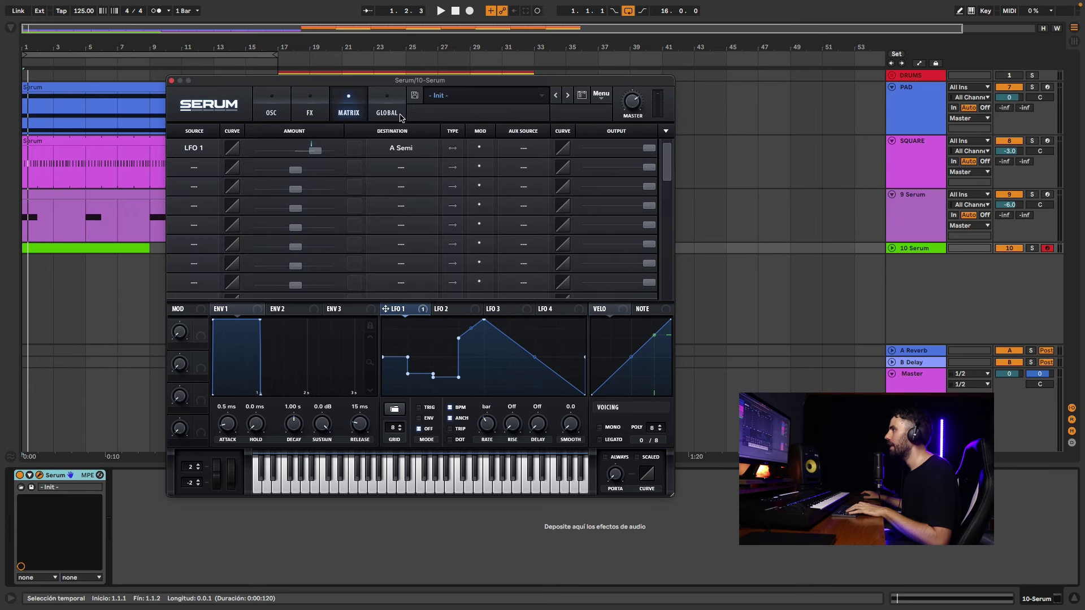
pyautogui.click(273, 111)
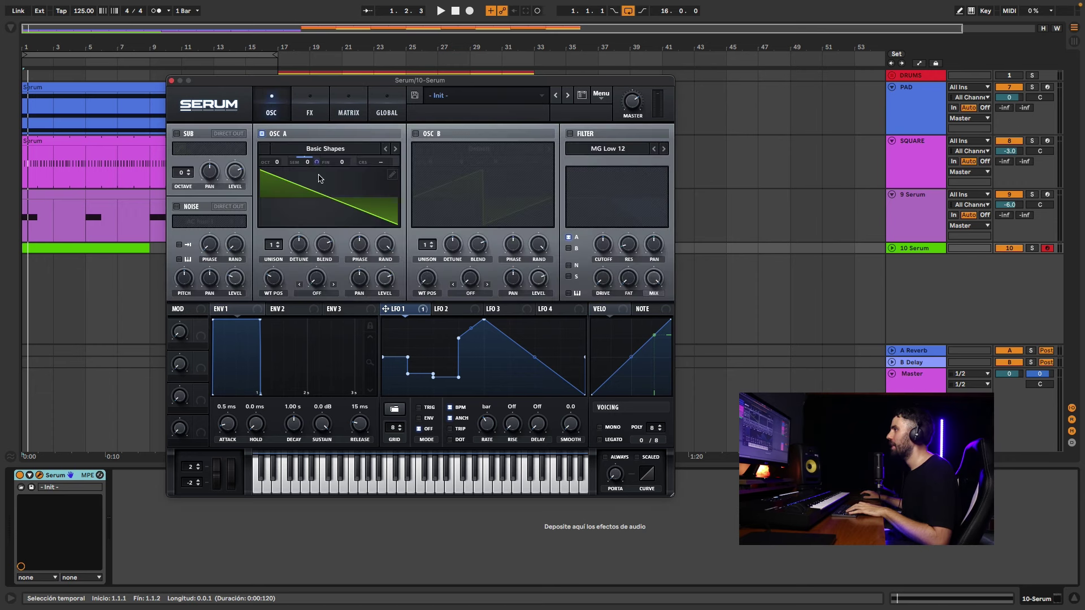
pyautogui.moveTo(317, 162); pyautogui.dragTo(318, 136)
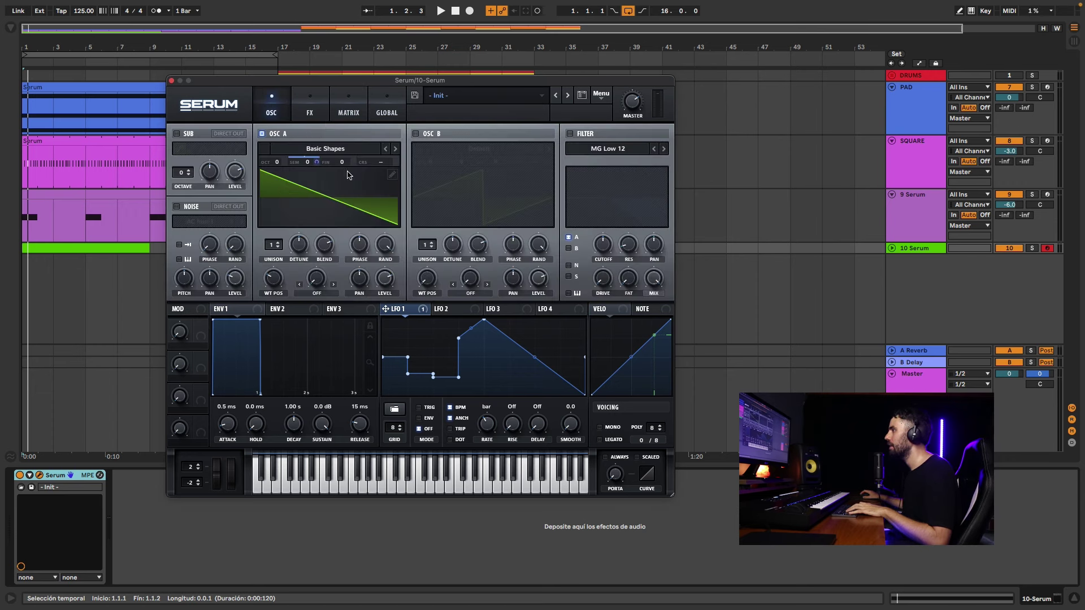
# - Raise the third step of LFO 1, set the LFO to TRIG mode, and audition the pitch pattern
pyautogui.moveTo(419, 390); pyautogui.dragTo(436, 373)
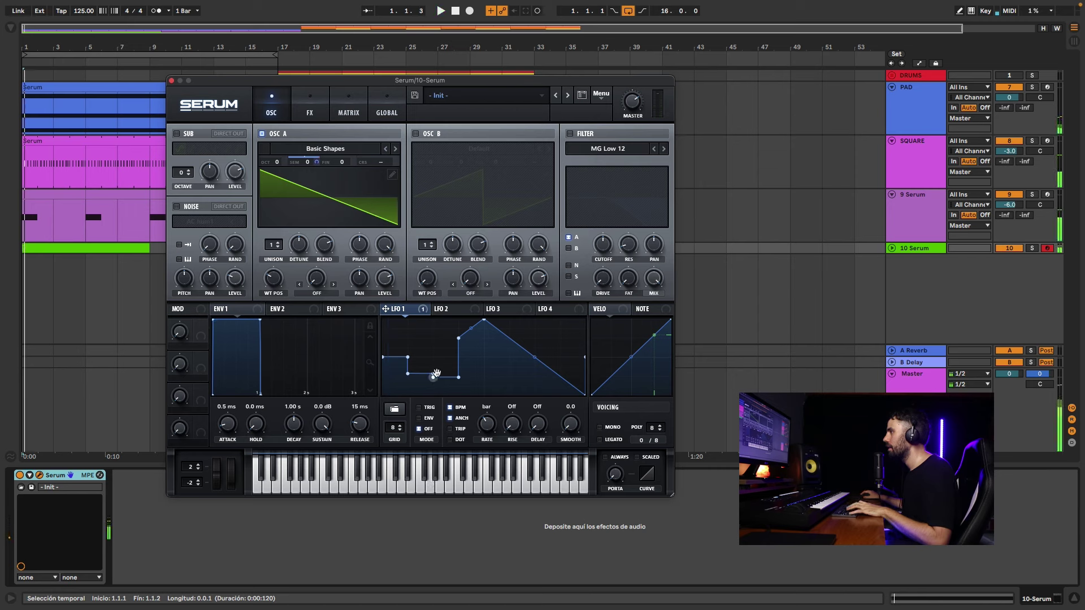
pyautogui.press('space')
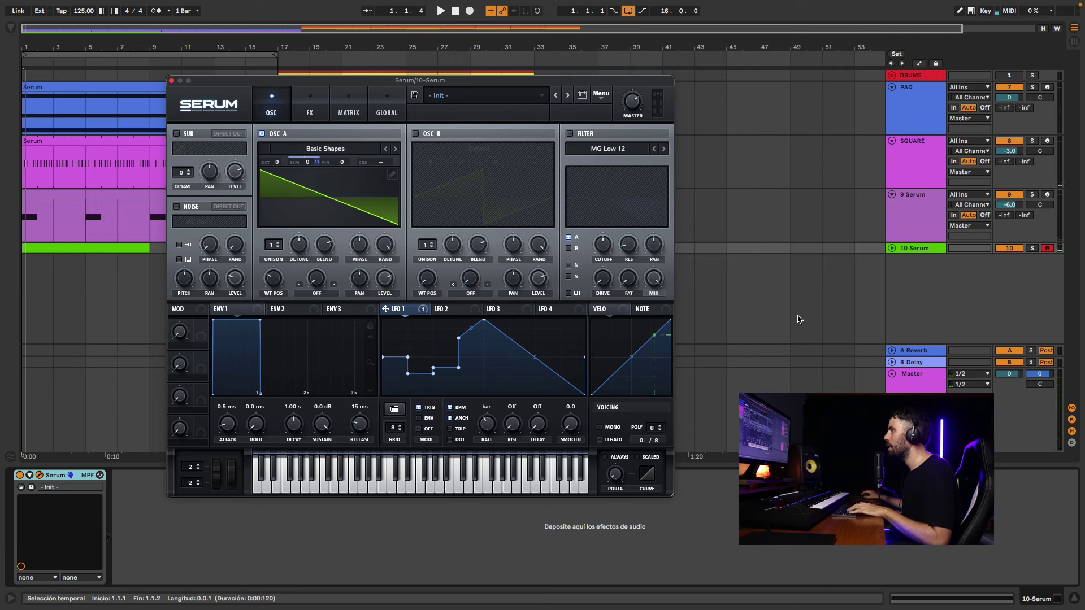
pyautogui.press('space')
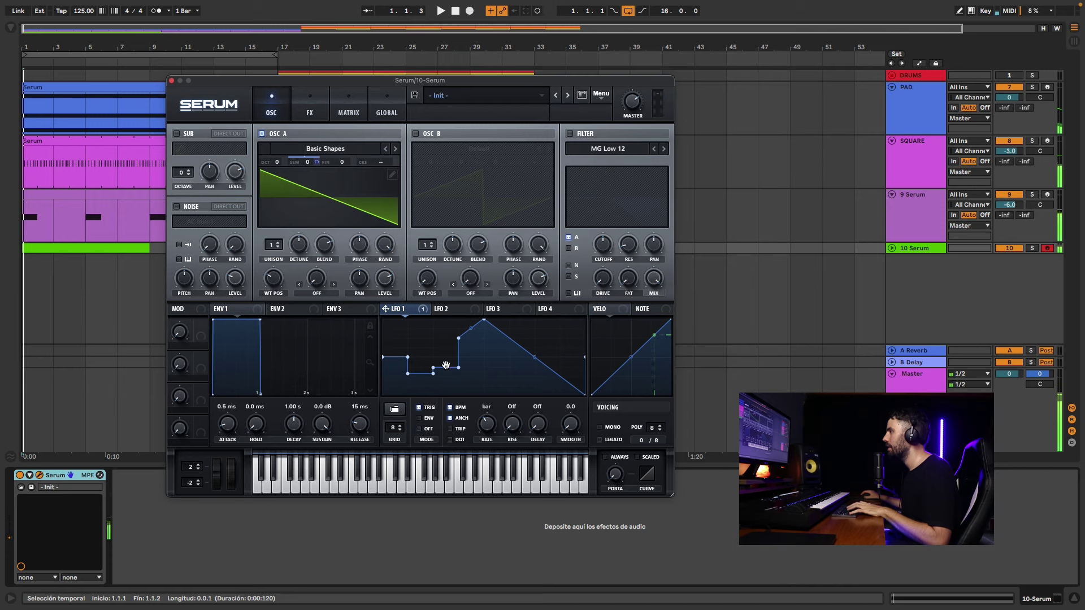
# - Draw the remaining LFO 1 steps as flat levels across the whole cycle and audition the pitch pattern
pyautogui.press('space')
pyautogui.moveTo(425, 378)
pyautogui.mouseDown()
pyautogui.moveTo(464, 361)
pyautogui.moveTo(493, 383)
pyautogui.moveTo(546, 362)
pyautogui.moveTo(568, 377)
pyautogui.mouseUp()
pyautogui.hotkey('shift', 'space')
pyautogui.press('space')
pyautogui.press('space')
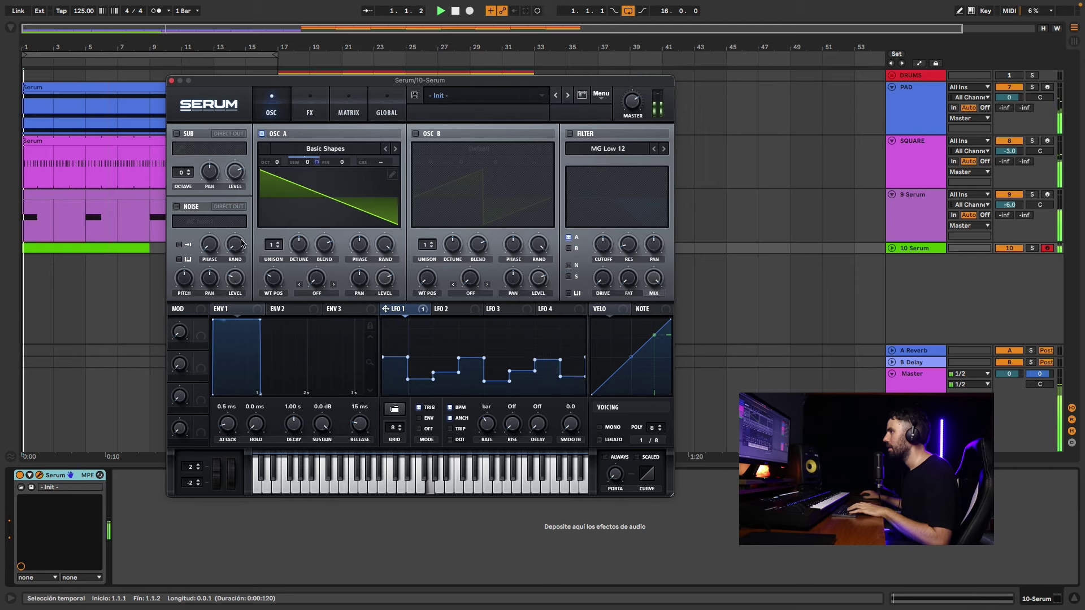
# - Raise the second, fifth and last steps of LFO 1 to retune the pitch pattern during playback
pyautogui.moveTo(148, 246); pyautogui.dragTo(383, 253)
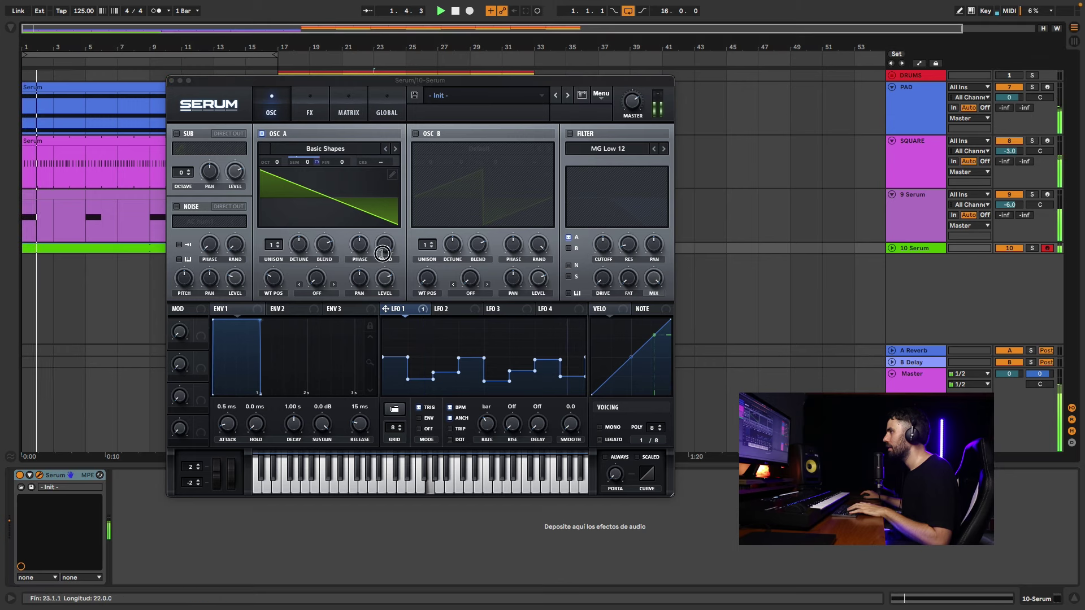
pyautogui.click(570, 376)
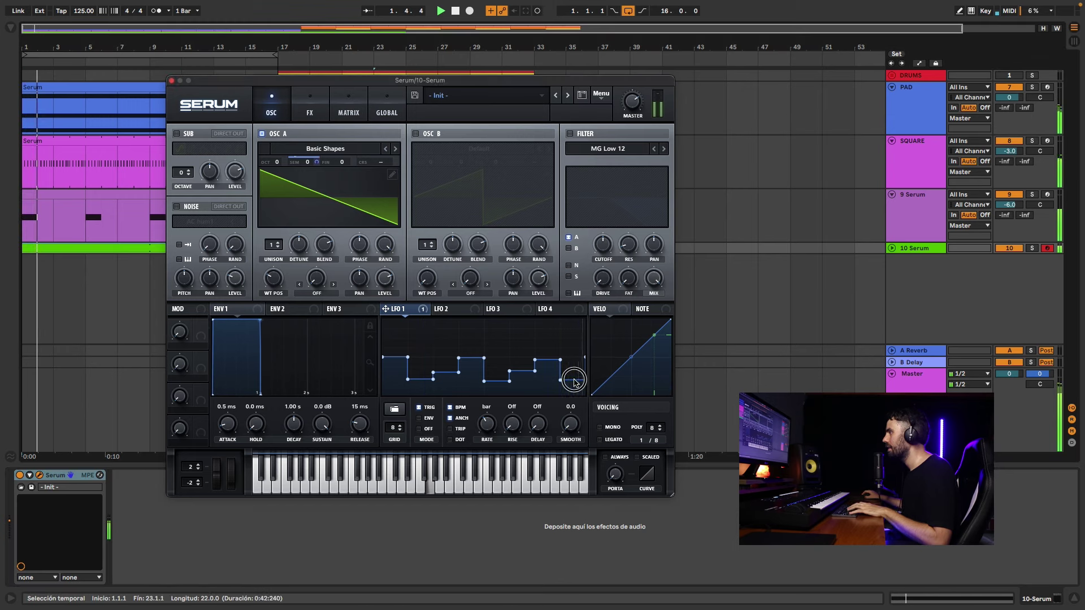
pyautogui.moveTo(574, 383); pyautogui.dragTo(577, 369)
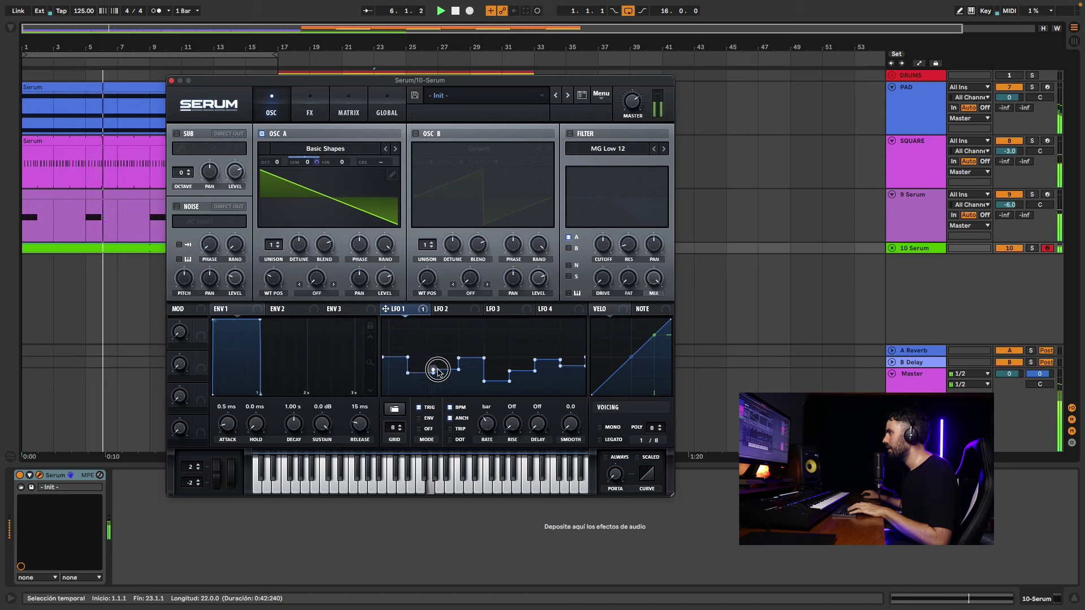
pyautogui.press('space')
pyautogui.press('space')
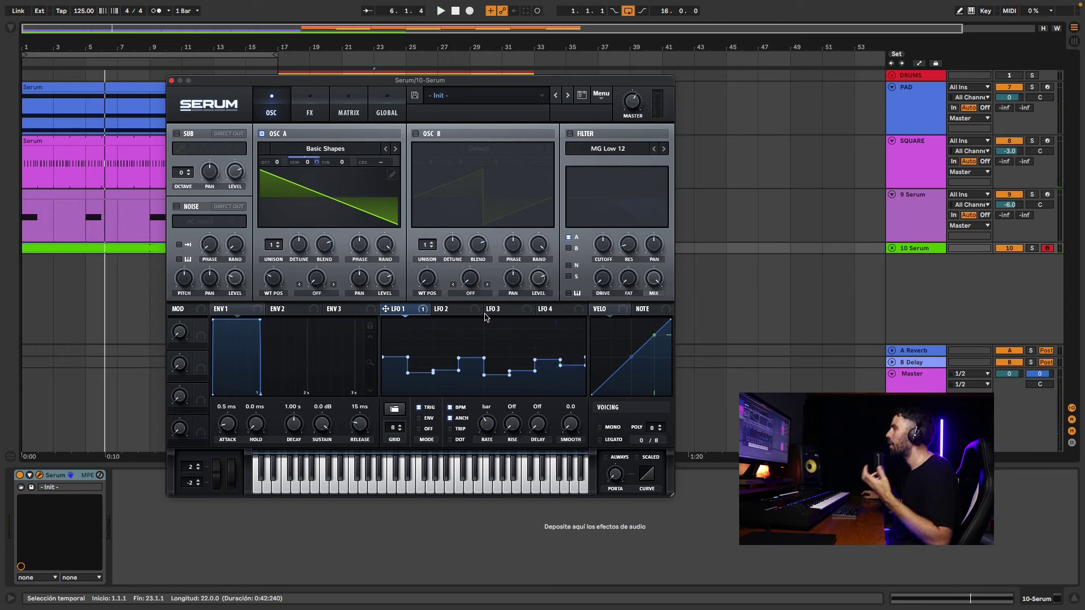
# - Assign LFO 2 to oscillator A's level in TRIG mode at 1/16, shape it as a convex downward ramp, and play it back
pyautogui.click(444, 309)
pyautogui.moveTo(437, 309); pyautogui.dragTo(385, 281)
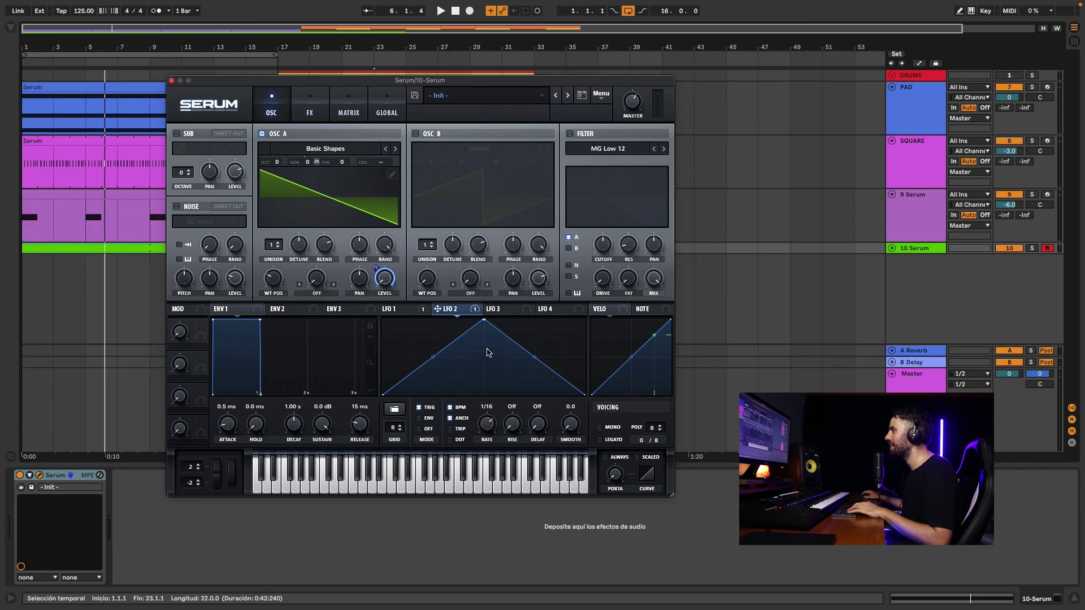
pyautogui.moveTo(484, 320); pyautogui.dragTo(383, 320)
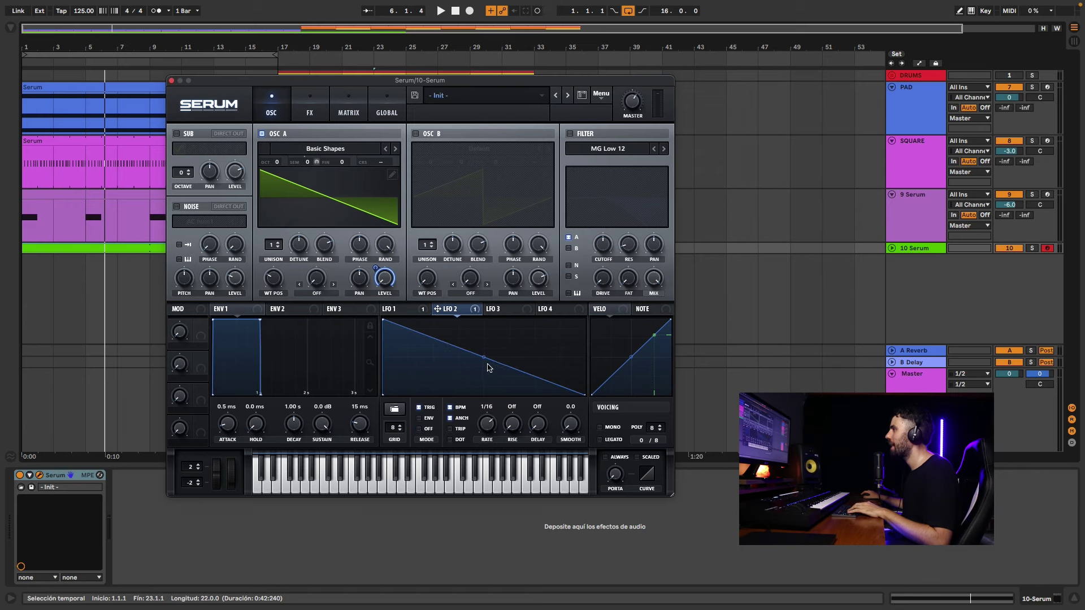
pyautogui.press('space')
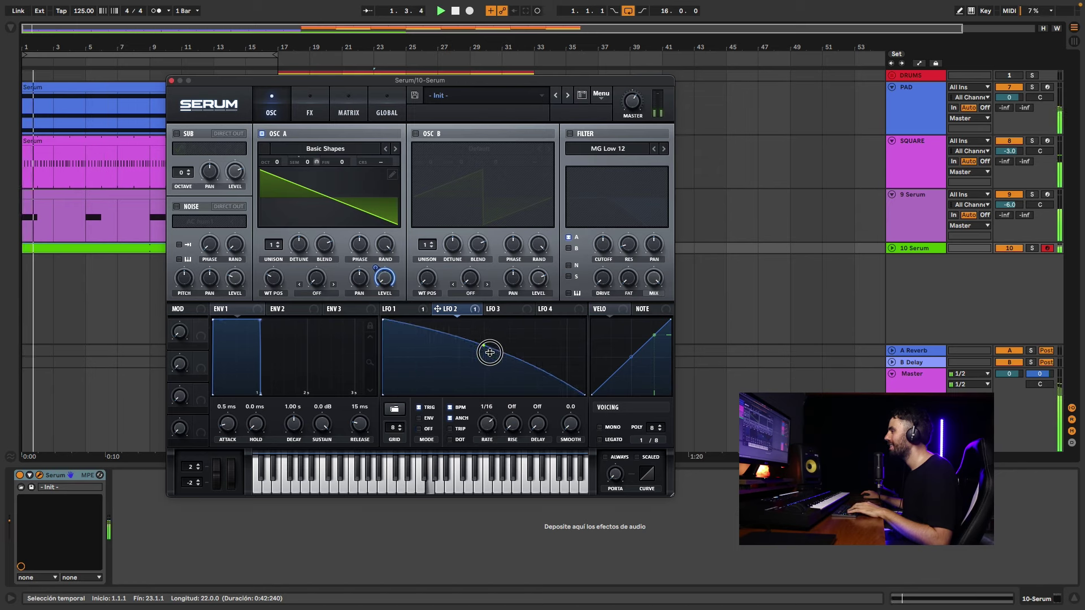
pyautogui.moveTo(491, 357); pyautogui.dragTo(493, 351)
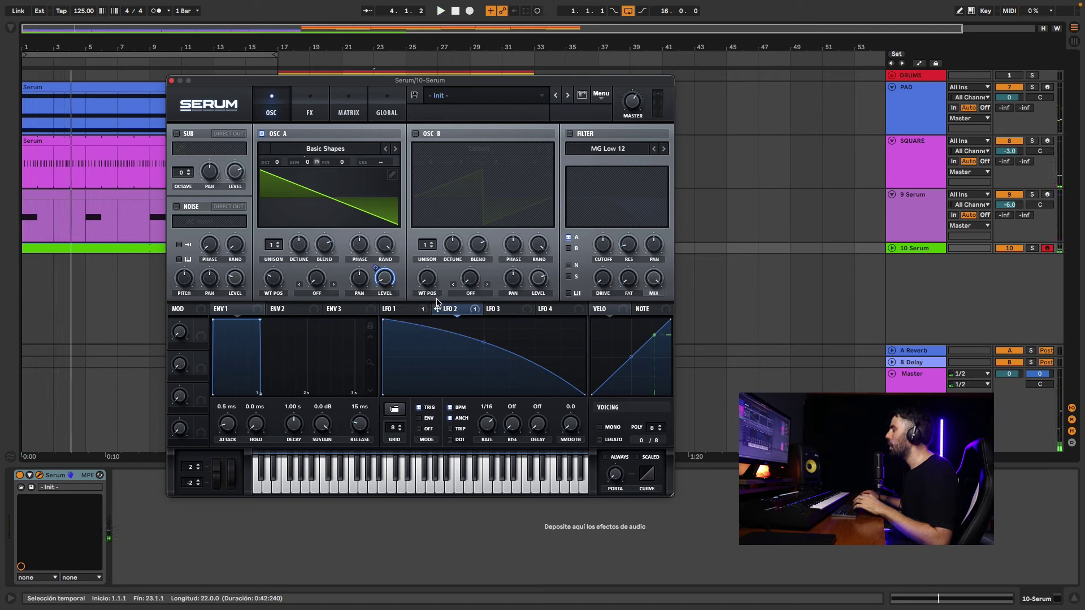
# - Assign LFO 2 to the filter cutoff, enable the MG Low 12 filter, and lower its cutoff slightly during playback
pyautogui.moveTo(444, 314)
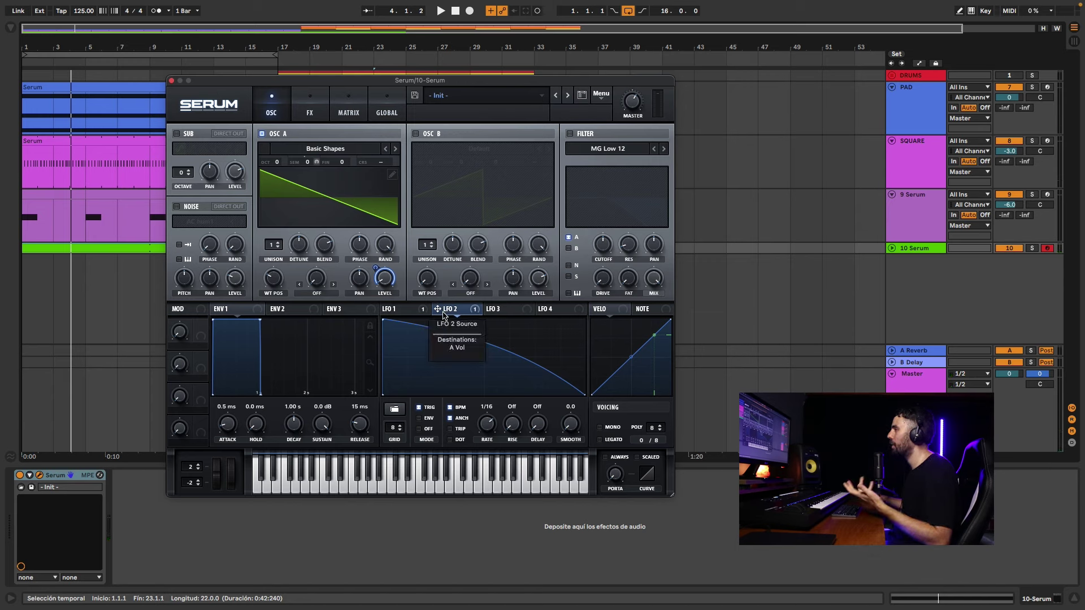
pyautogui.moveTo(481, 303); pyautogui.dragTo(598, 251)
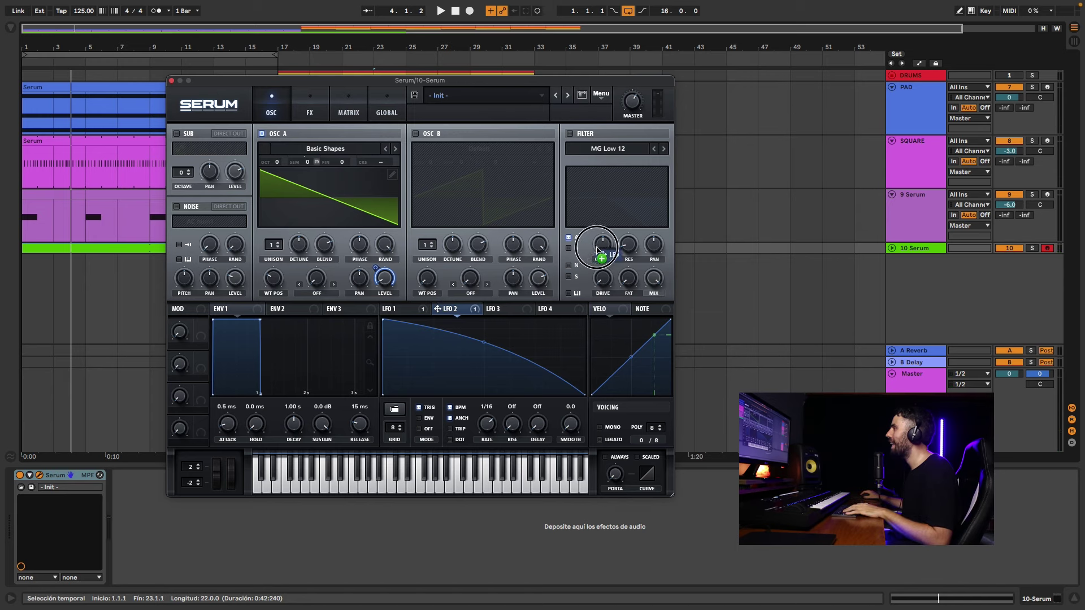
pyautogui.click(570, 134)
pyautogui.press('space')
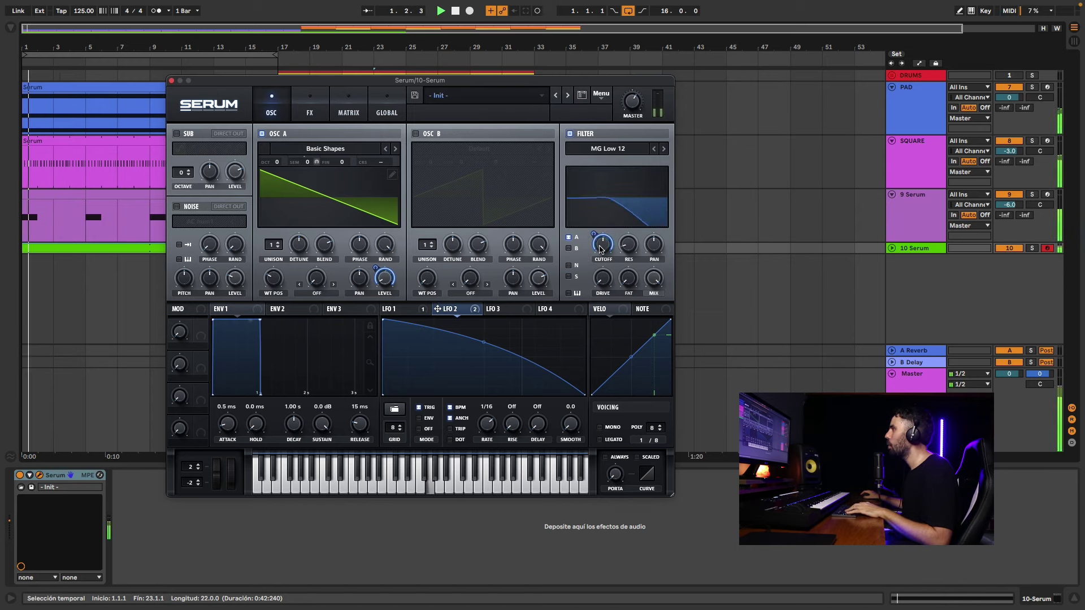
pyautogui.moveTo(601, 248); pyautogui.dragTo(600, 258)
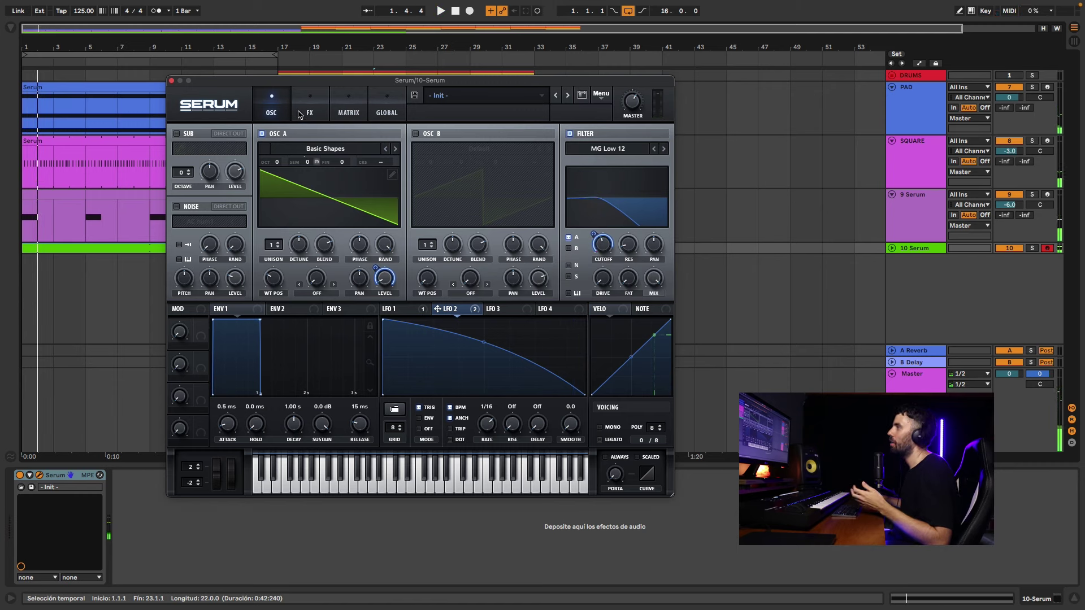
# - Enable Delay and Reverb, with both delay times at 1/8 and the delay filter at 1023 with a width of 2.7
pyautogui.click(300, 114)
pyautogui.click(179, 256)
pyautogui.click(180, 220)
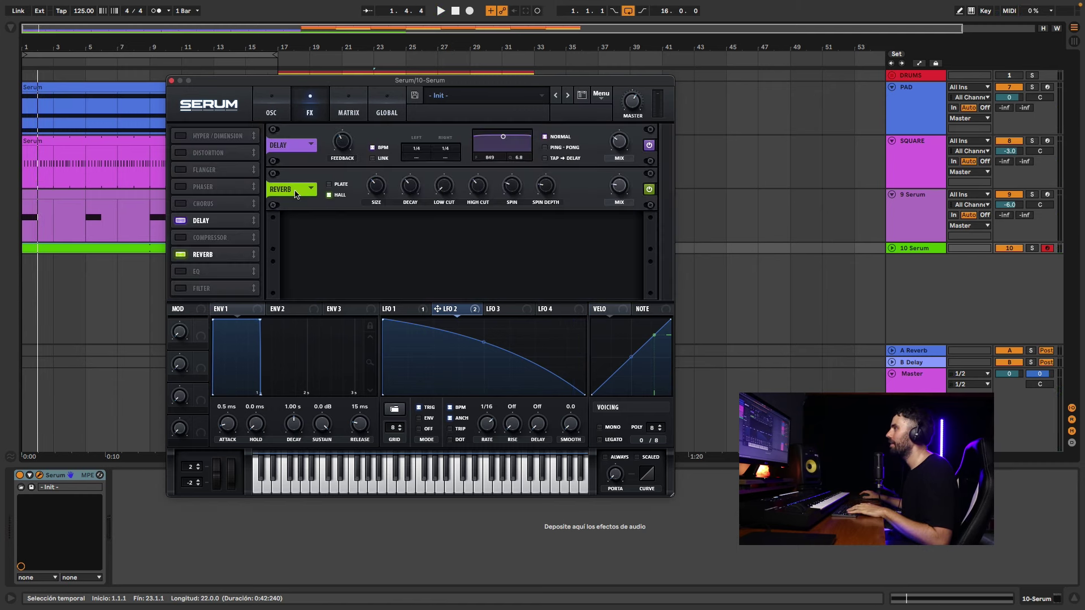
pyautogui.moveTo(418, 151); pyautogui.dragTo(490, 167)
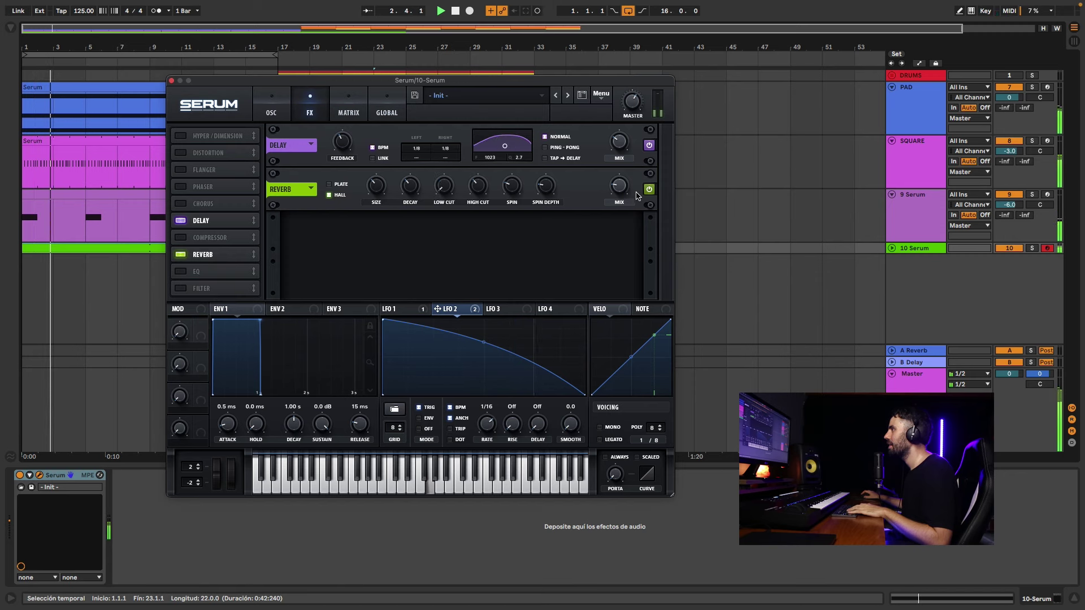
pyautogui.click(279, 114)
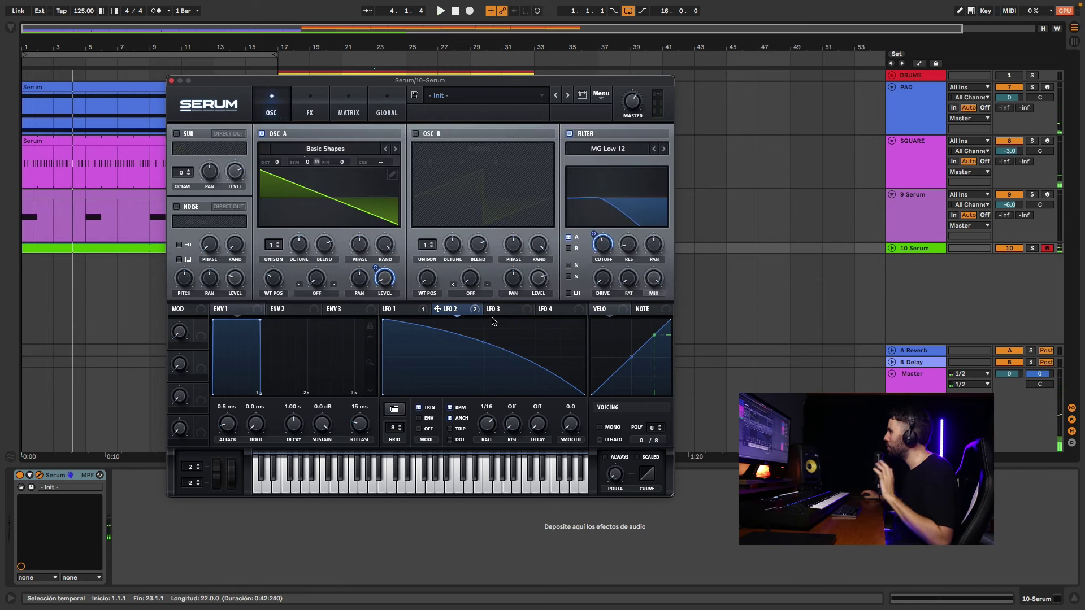
# - Reshape LFO 3 into an upward concave ramp and assign it to the filter cutoff
pyautogui.click(500, 310)
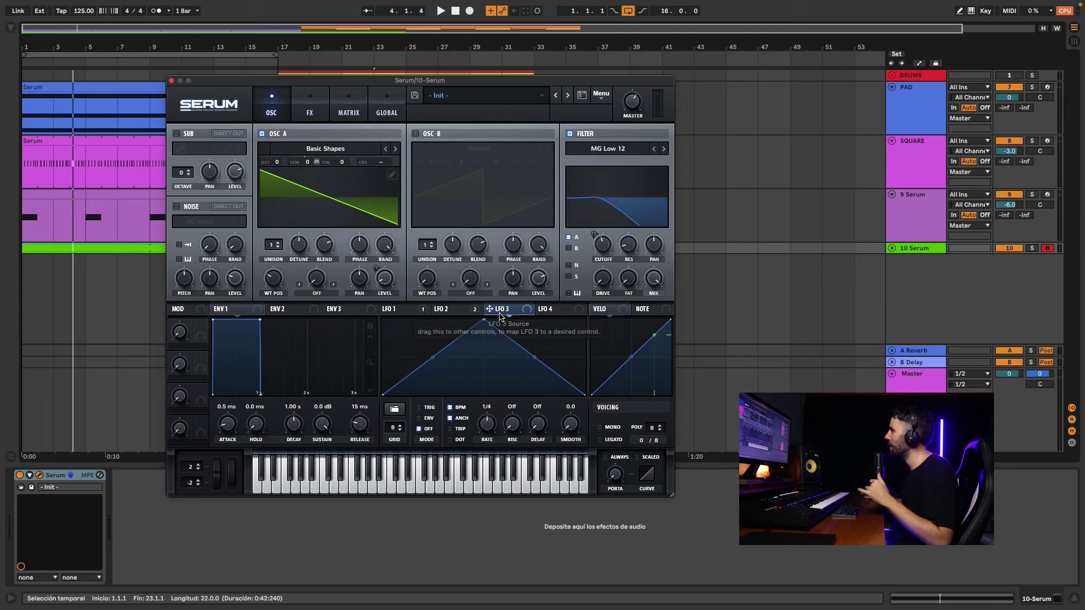
pyautogui.moveTo(494, 318); pyautogui.dragTo(584, 329)
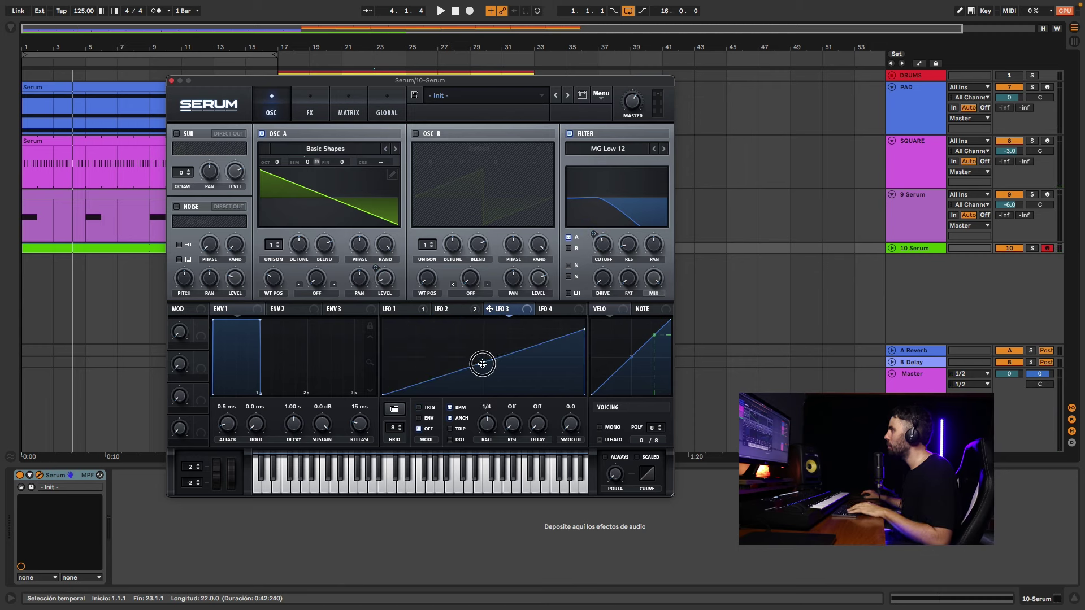
pyautogui.moveTo(481, 364); pyautogui.dragTo(459, 407)
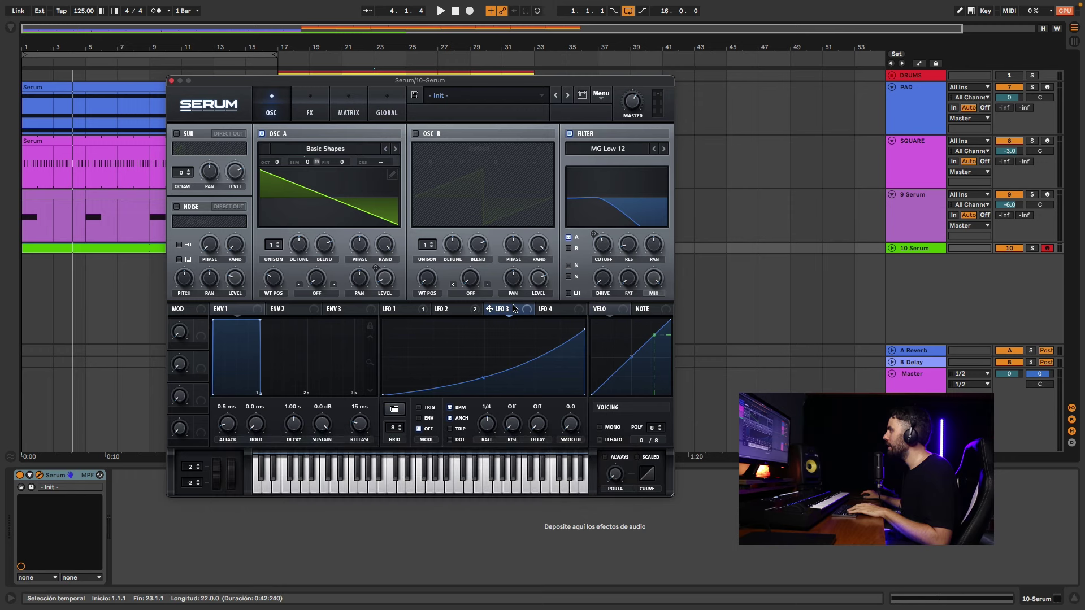
pyautogui.moveTo(563, 271); pyautogui.dragTo(602, 240)
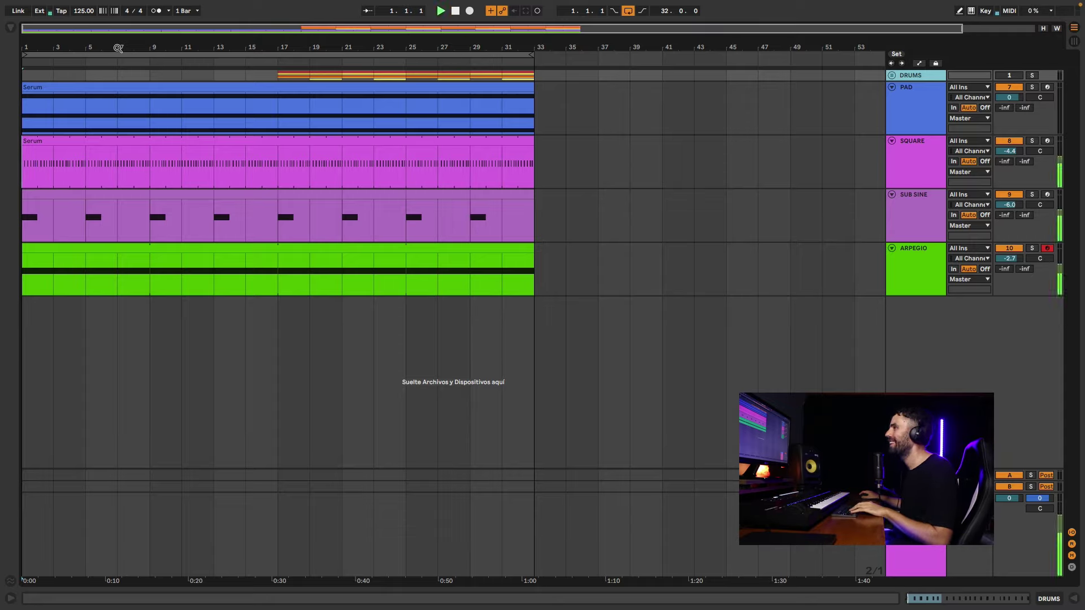
# - Review the oscillator and effects settings of the PAD track's Serum during playback
pyautogui.click(911, 120)
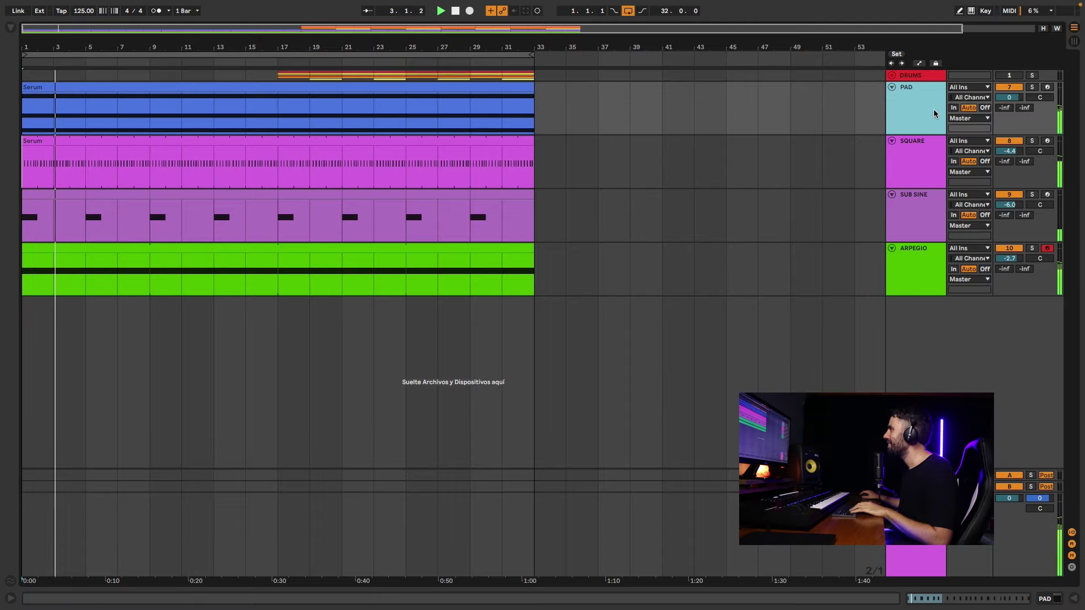
pyautogui.doubleClick(933, 113)
pyautogui.click(39, 476)
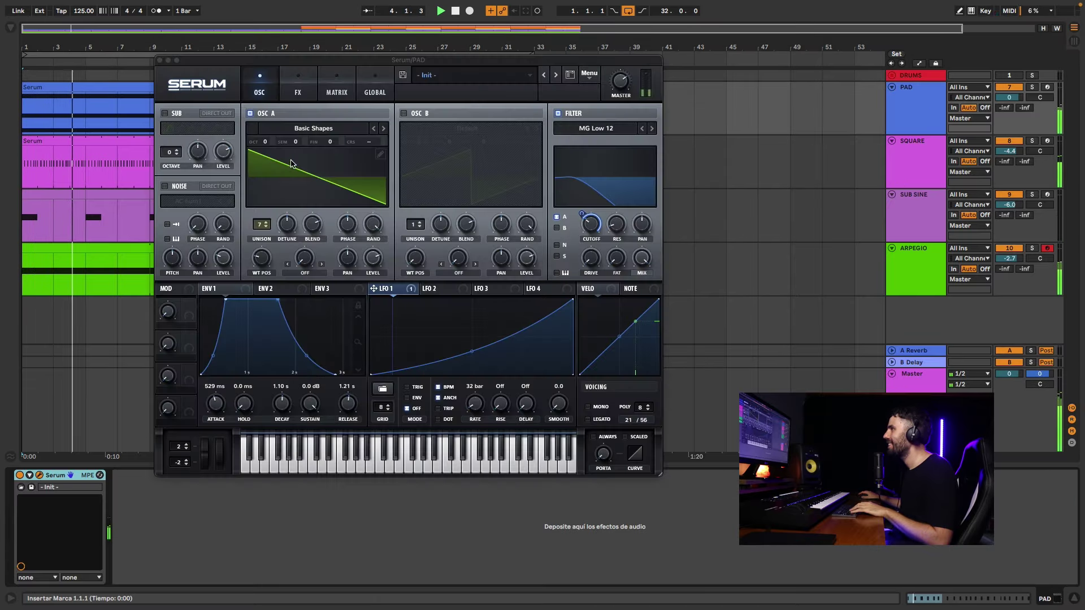
pyautogui.click(298, 86)
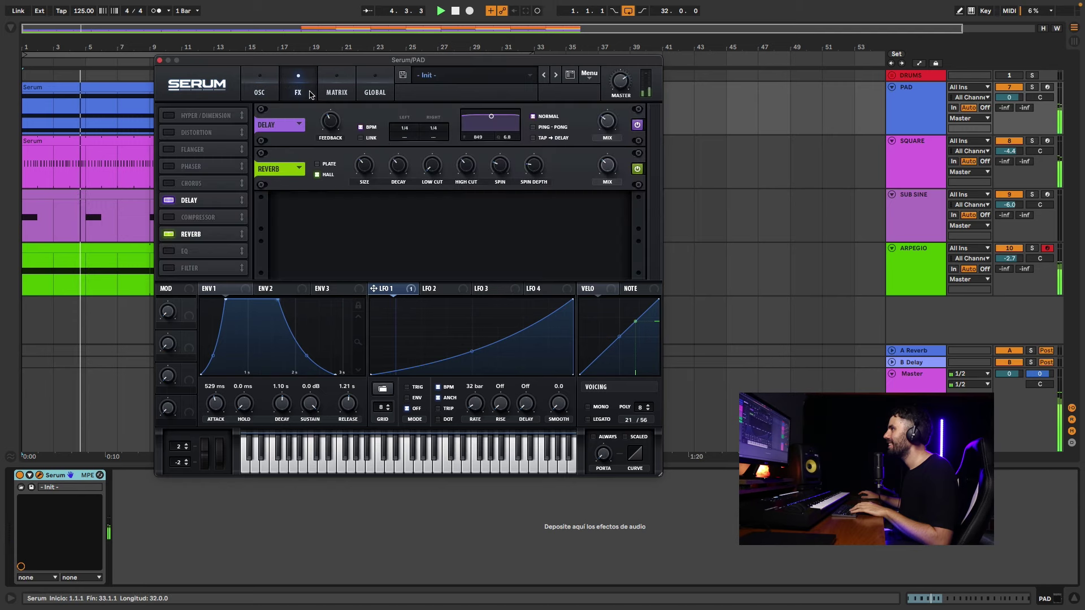
pyautogui.click(260, 89)
pyautogui.press('super+alt+p')
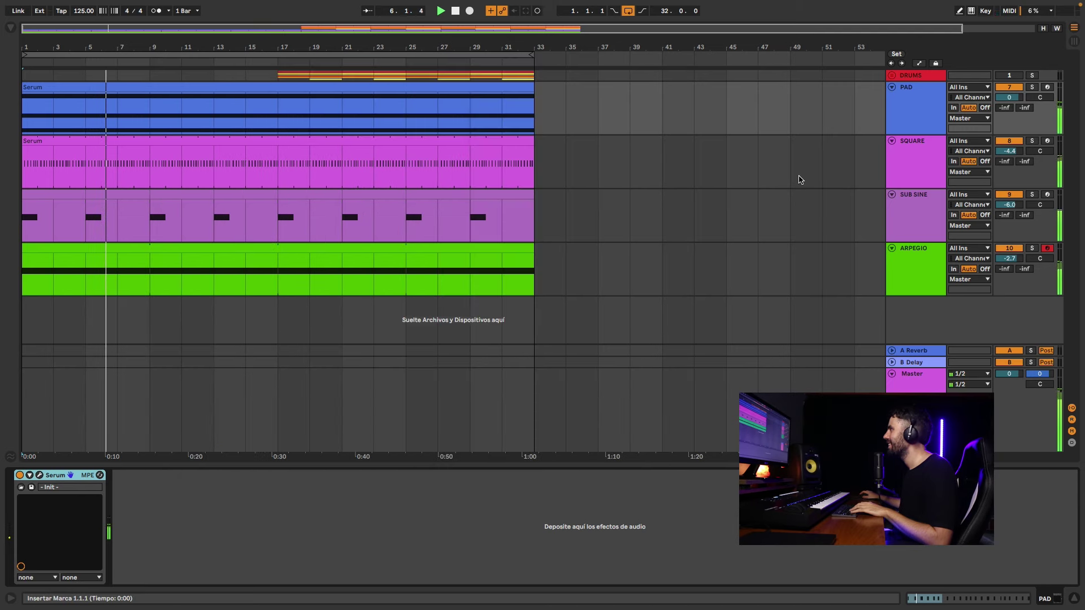
# - Review the oscillator and effects settings of the SQUARE track's Serum, then close the synth window
pyautogui.click(781, 174)
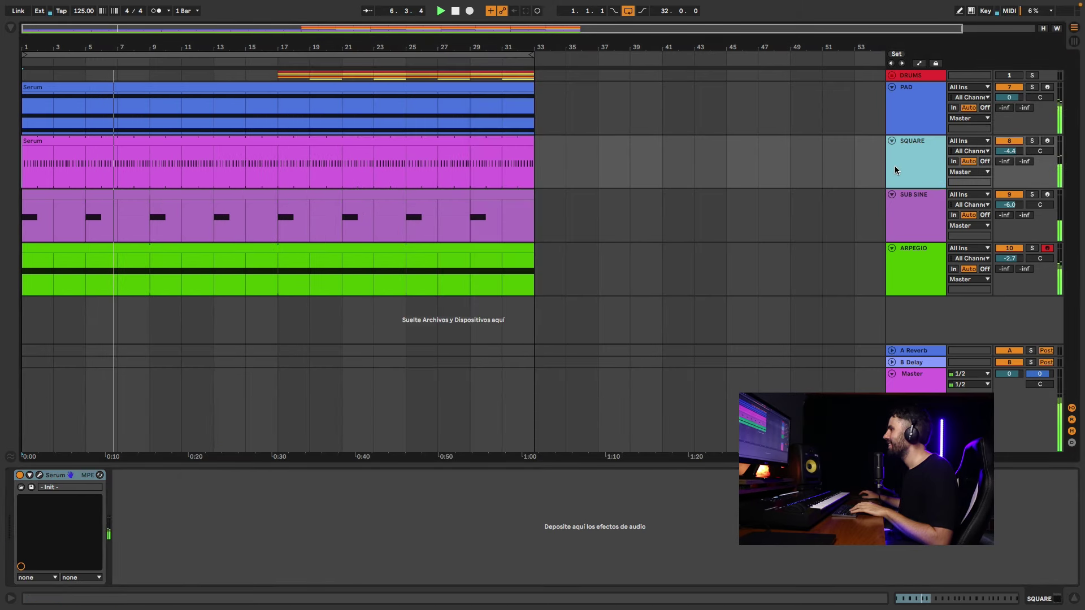
pyautogui.click(39, 475)
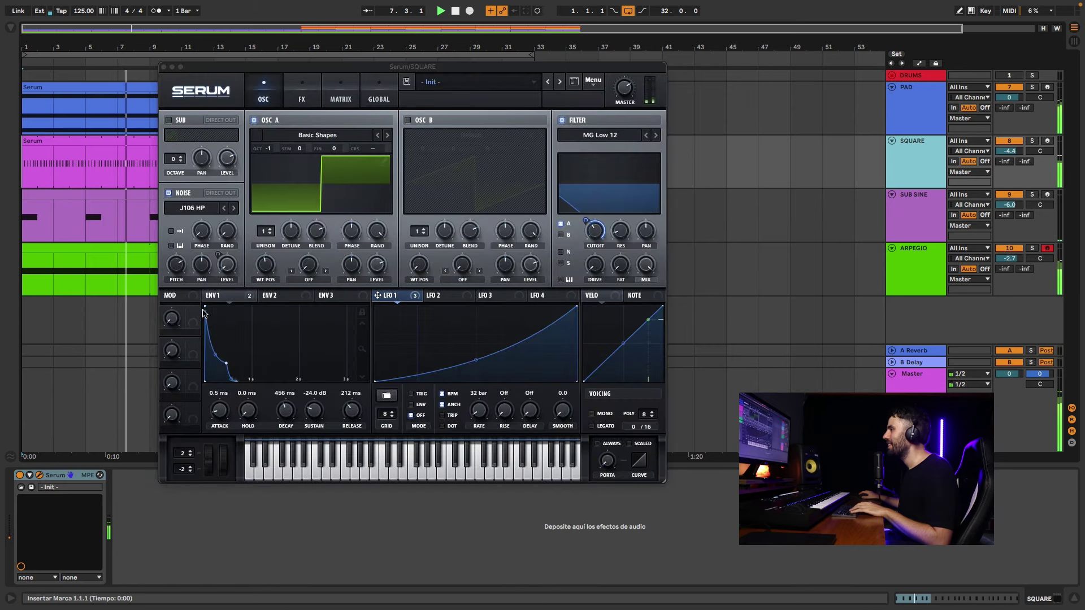
pyautogui.click(303, 94)
pyautogui.click(260, 89)
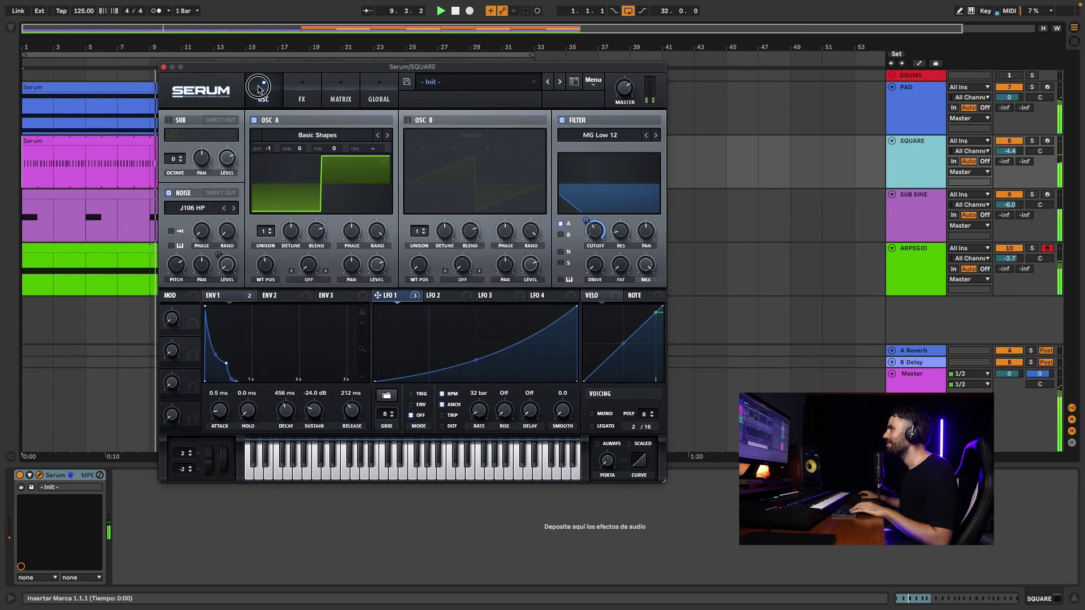
pyautogui.click(163, 67)
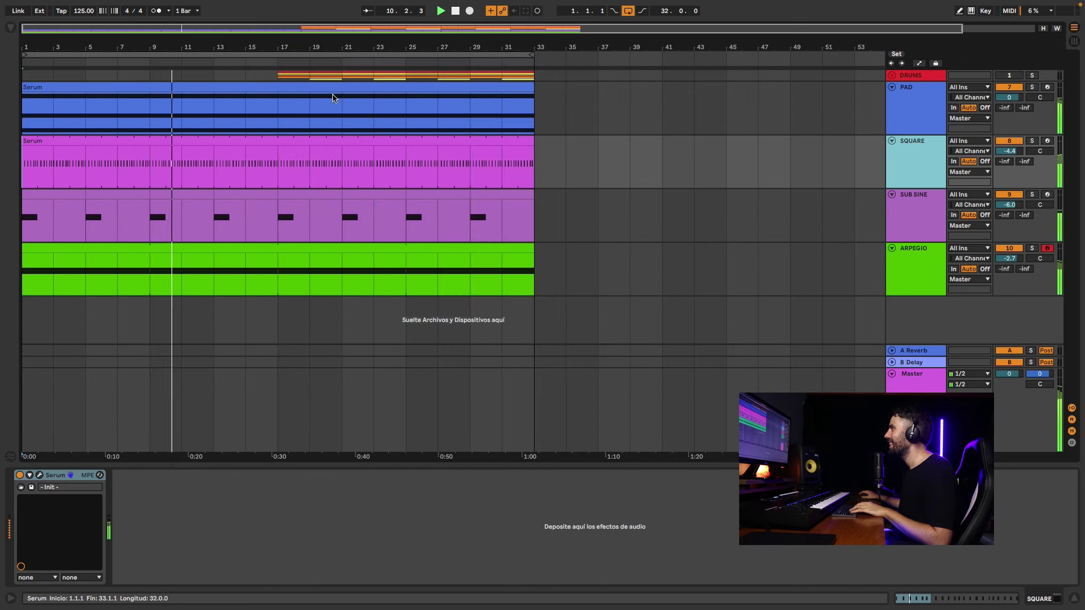
# - Review the distortion and oscillator settings of the SUB SINE track's Serum, then close the synth window
pyautogui.click(916, 213)
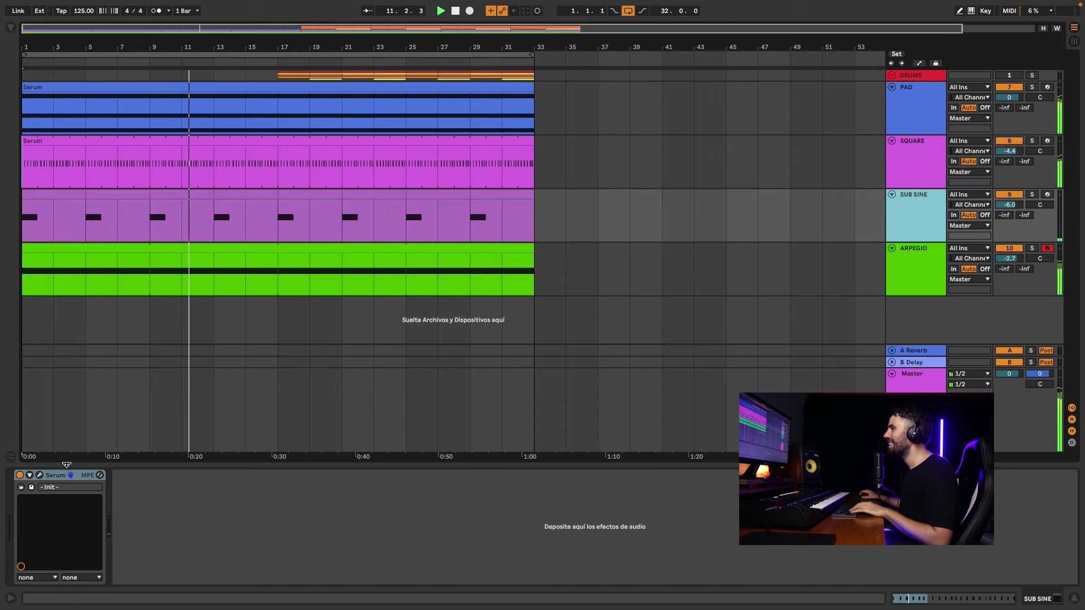
pyautogui.click(39, 475)
pyautogui.click(306, 97)
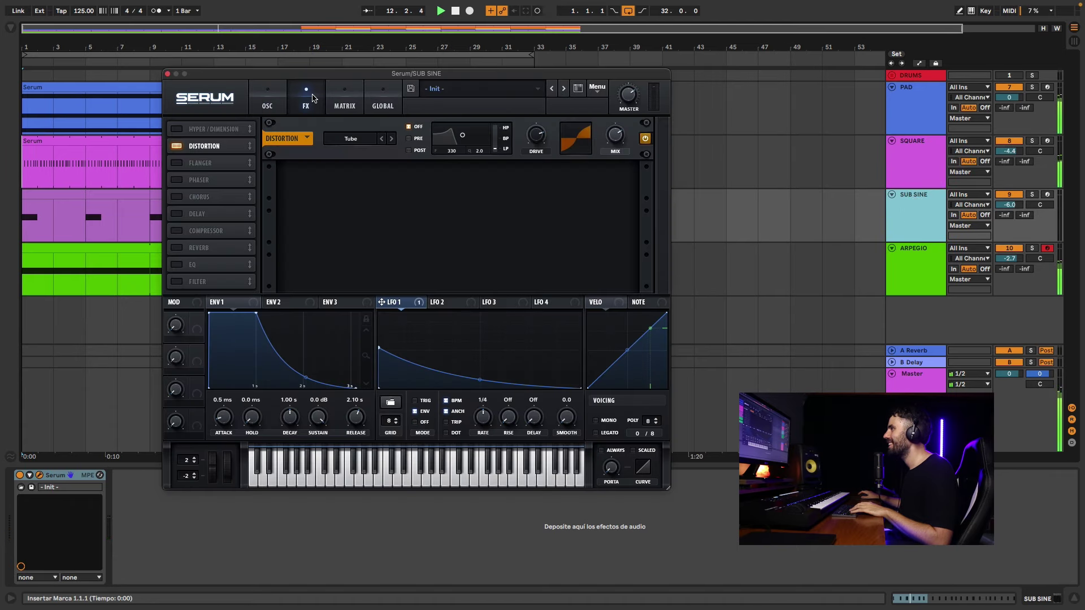
pyautogui.click(268, 99)
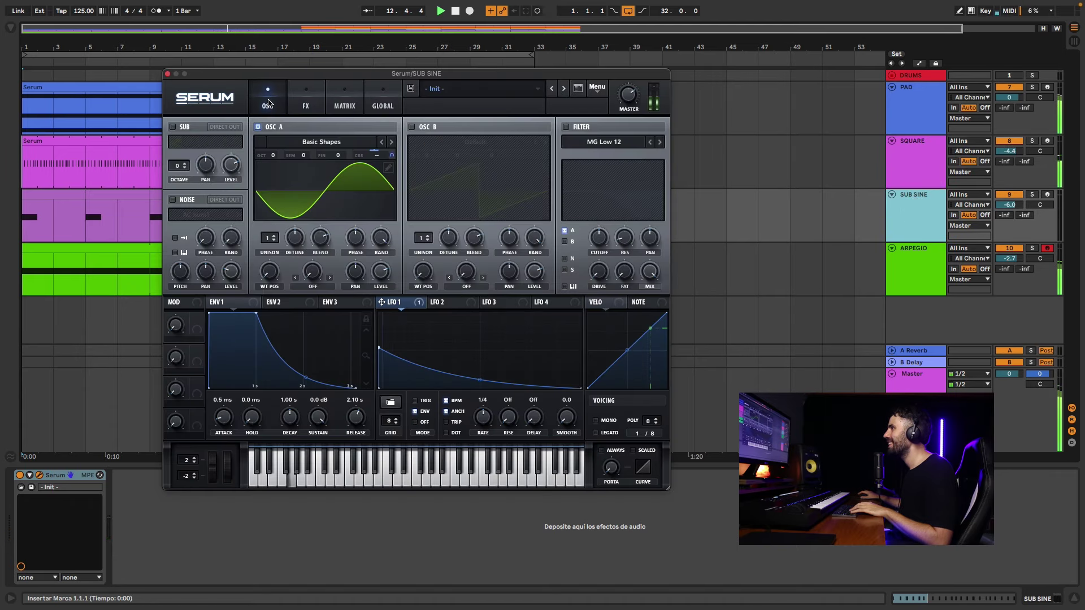
pyautogui.click(167, 74)
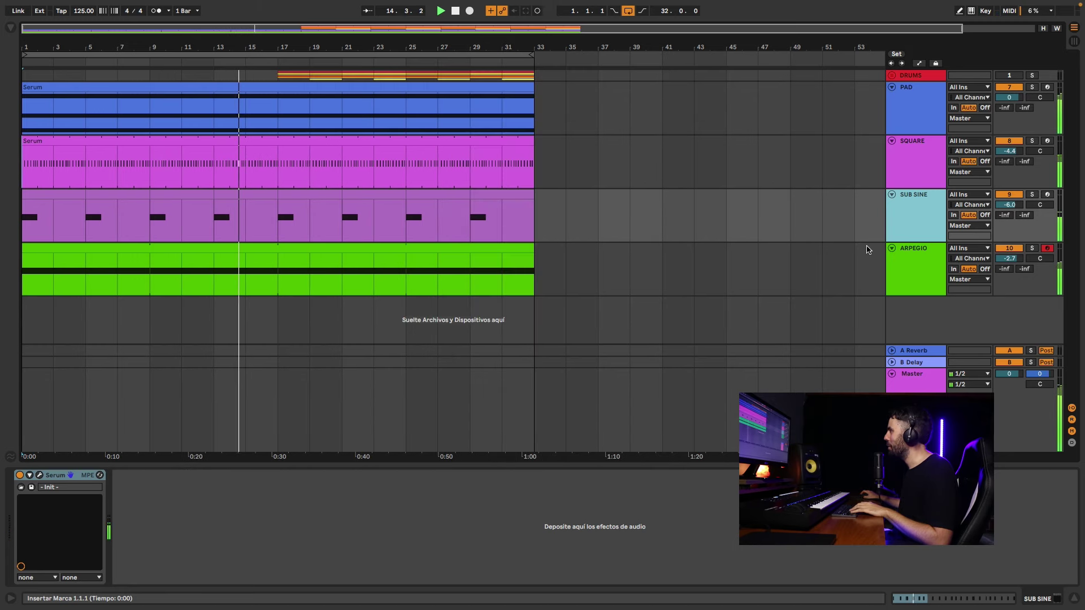
# - Review the effects and oscillator settings of the ARPEGIO track's Serum, then close the synth window
pyautogui.click(915, 263)
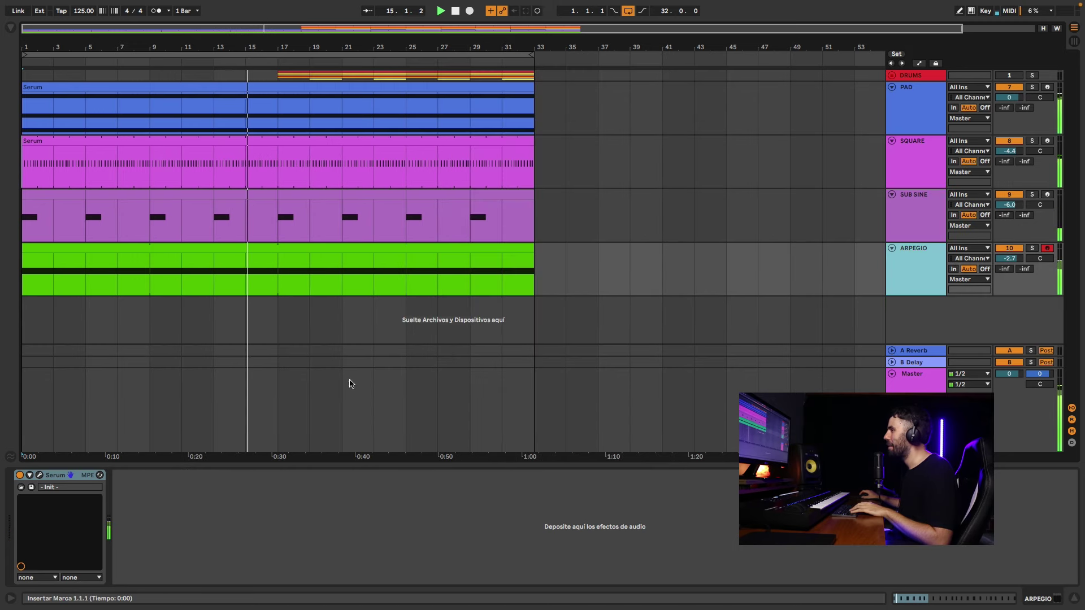
pyautogui.click(40, 475)
pyautogui.click(314, 99)
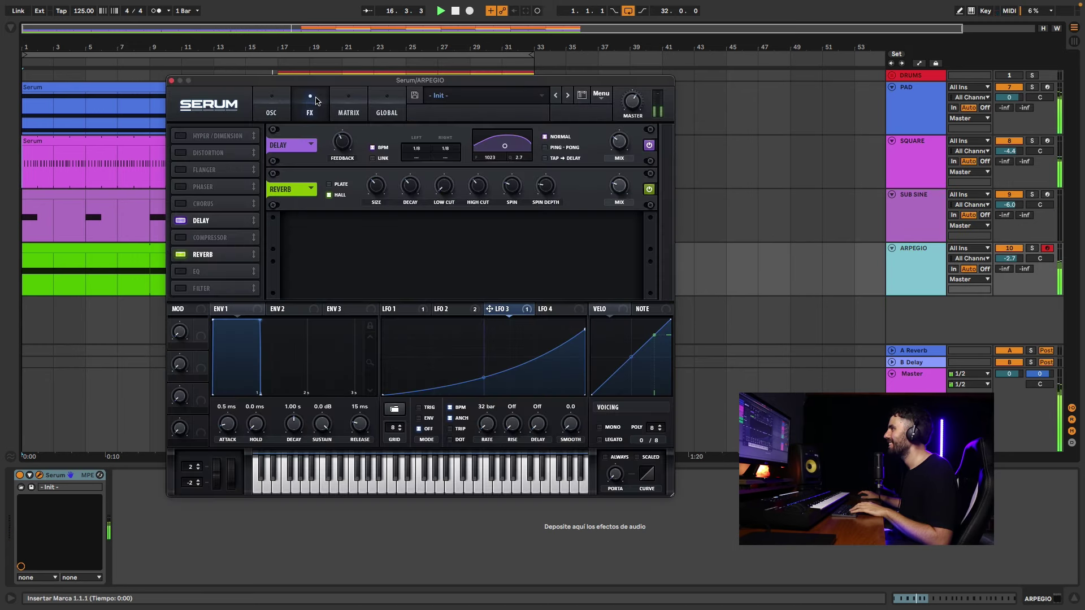
pyautogui.click(276, 113)
pyautogui.click(171, 81)
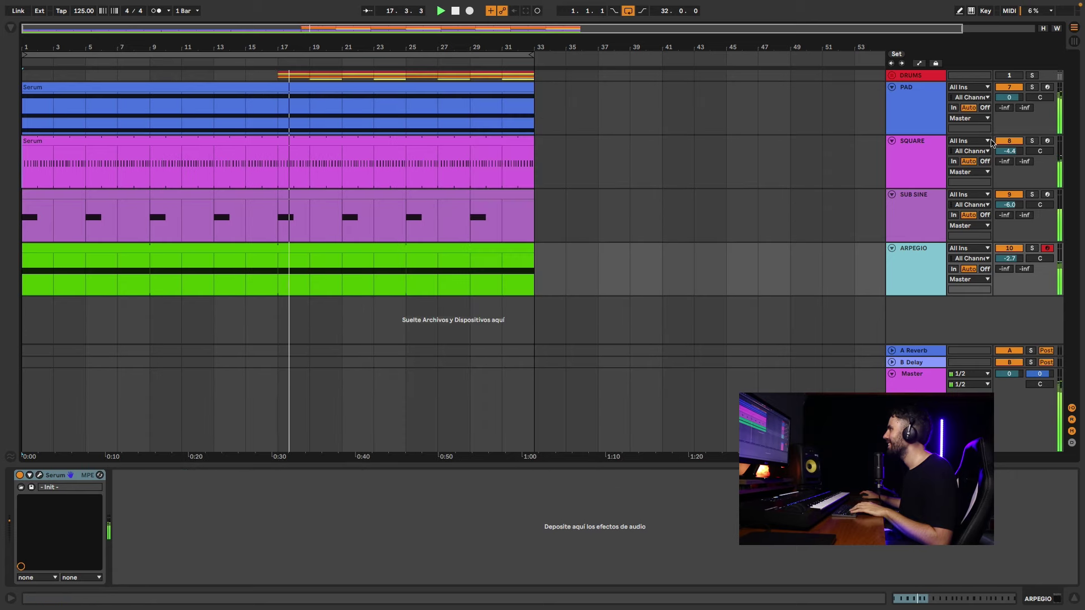
# - Lower the PAD track's volume to -6.0 dB and switch the arrangement loop off and back on
pyautogui.moveTo(1010, 100); pyautogui.dragTo(1010, 129)
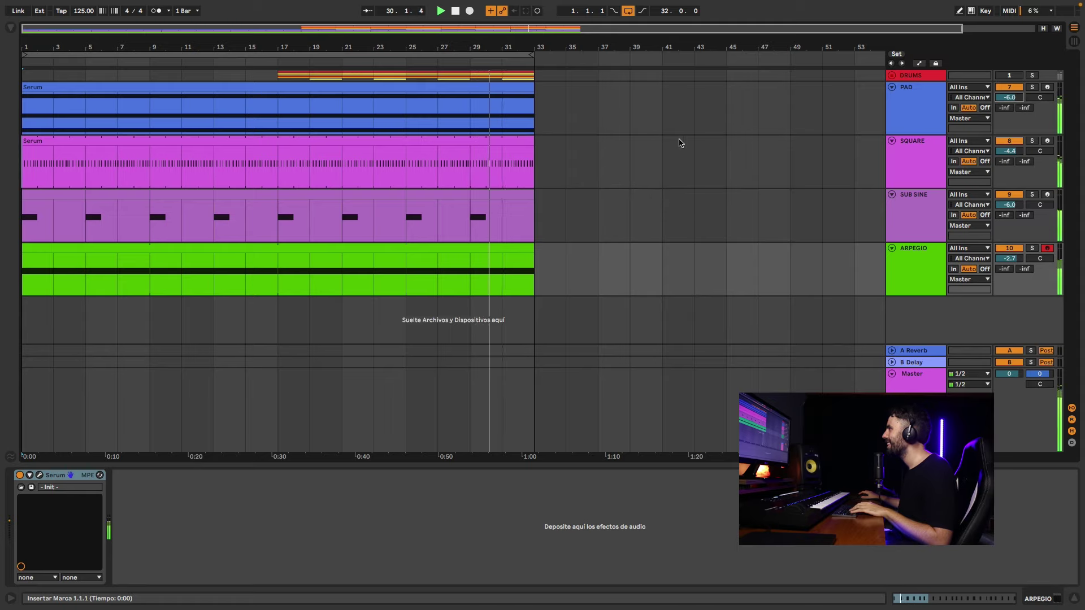
pyautogui.click(628, 11)
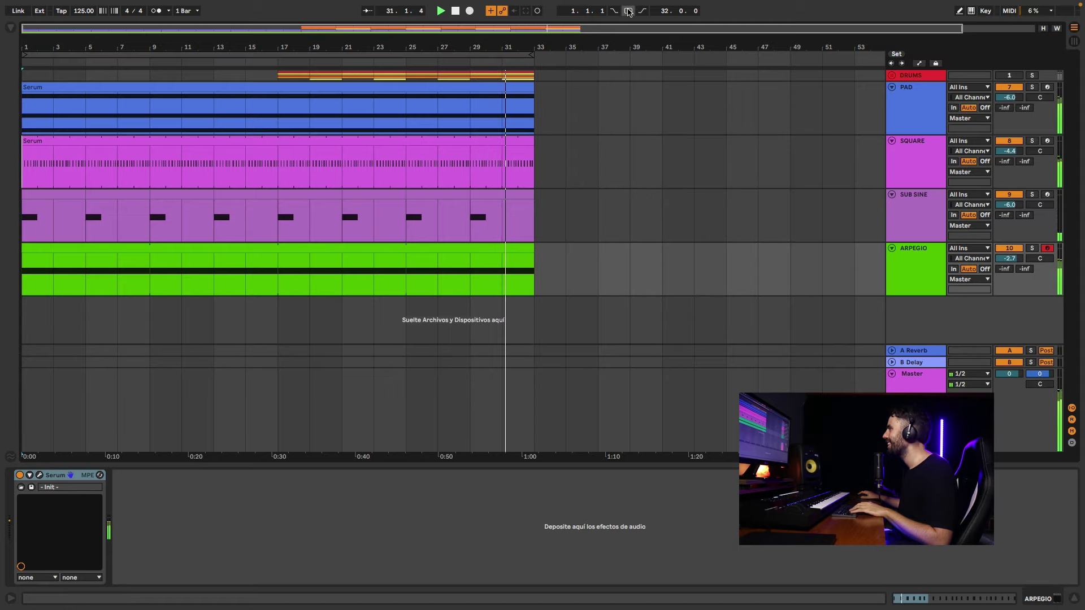
pyautogui.click(628, 11)
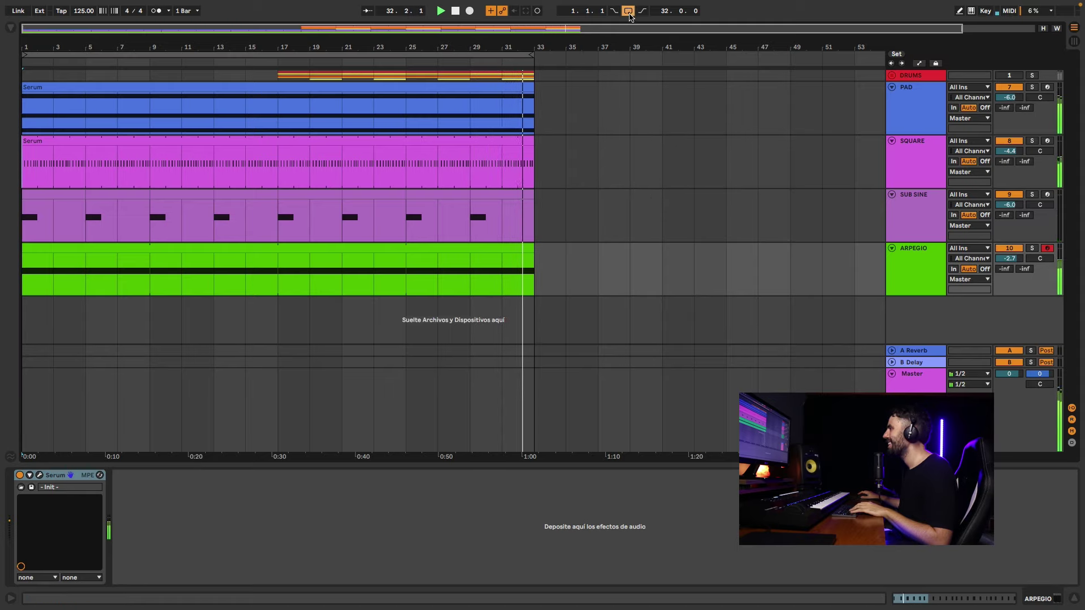